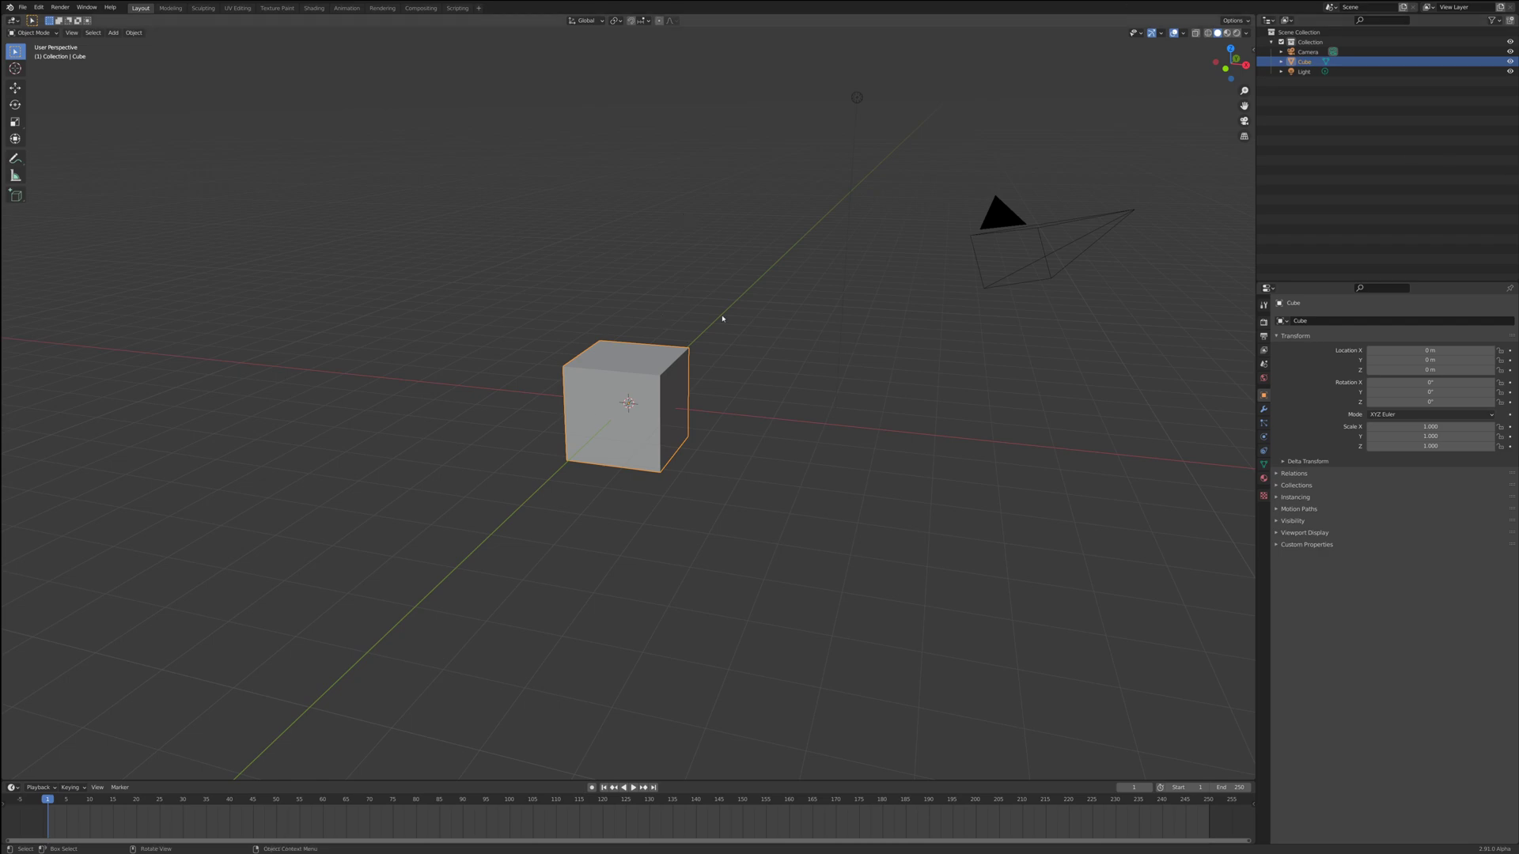
Duplicate the cube upward along Z, then place another copy sideways along X
click(1264, 409)
mouse_move(656, 403)
middle_down()
mouse_move(672, 395)
mouse_move(648, 408)
middle_up()
key(shift+d)
key(z)
click(627, 257)
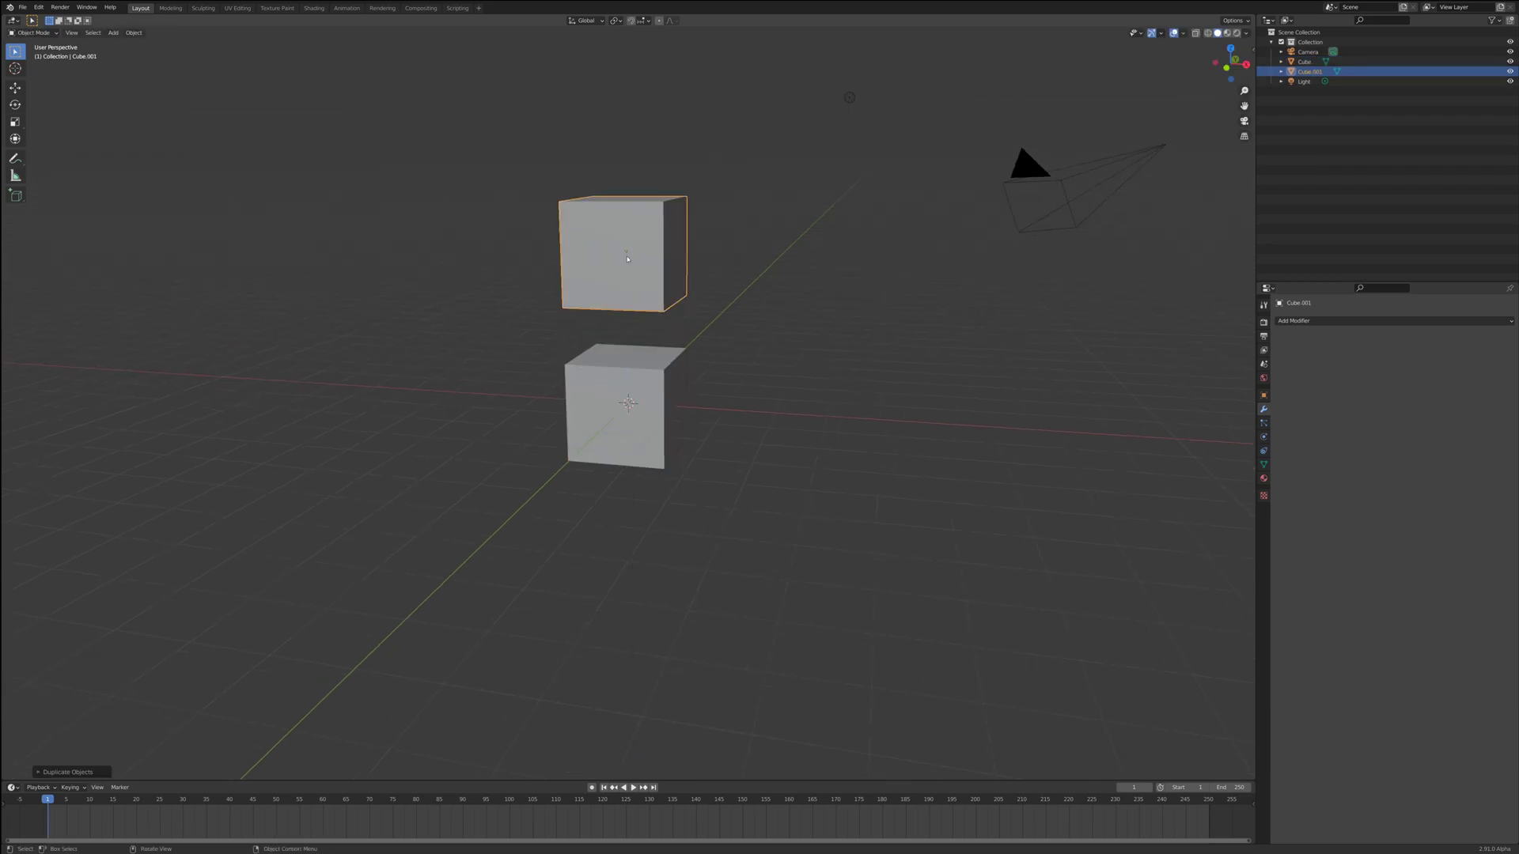
key(shift+d)
key(x)
click(459, 286)
Add a fourth cube along Z to complete the 2x2 grid, then select the original cube
key(shift+d)
key(z)
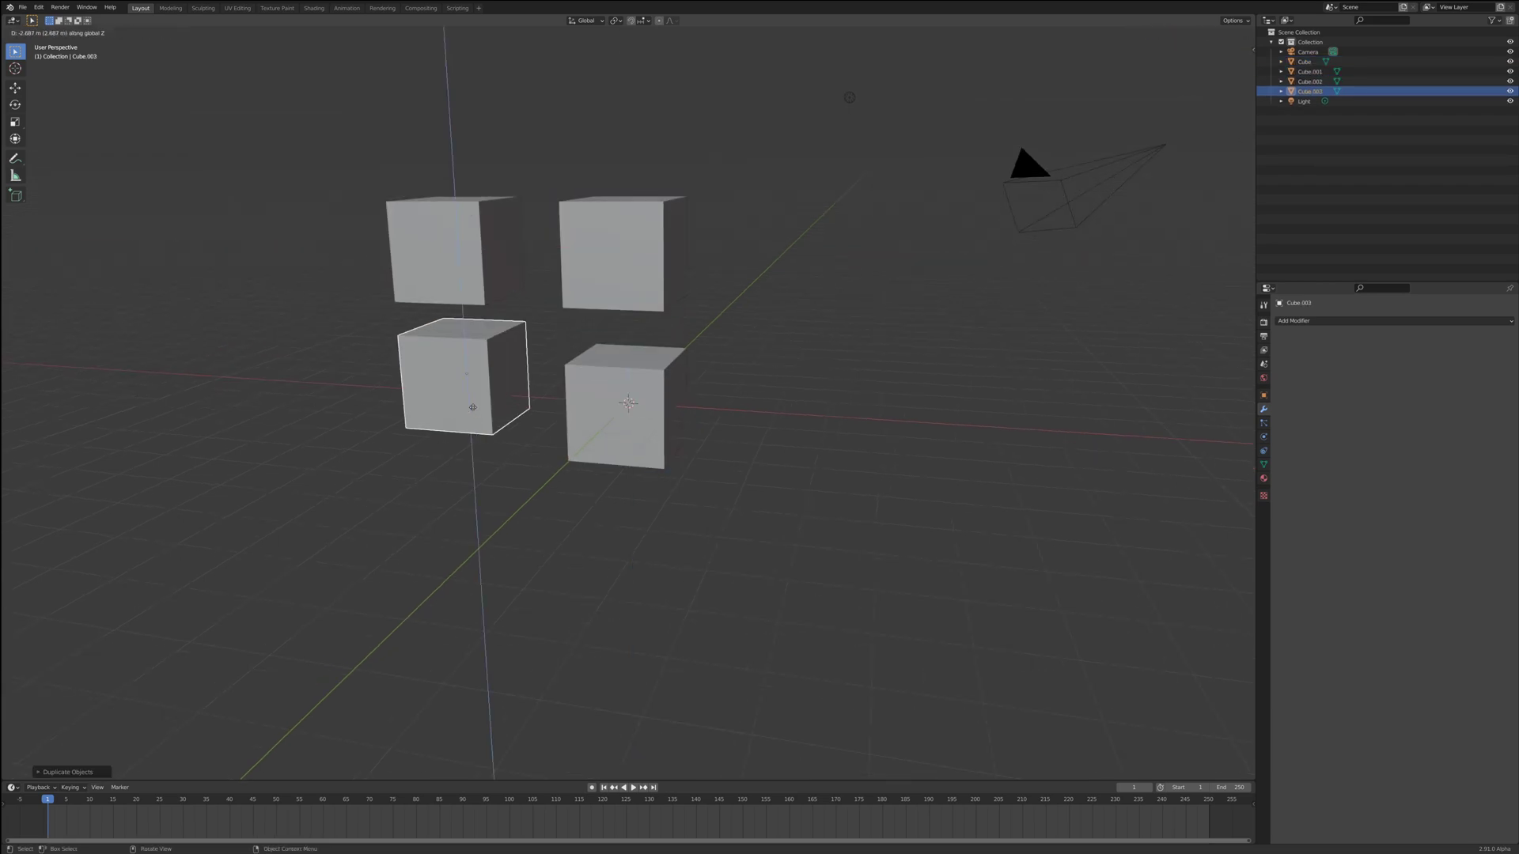
click(461, 434)
click(641, 447)
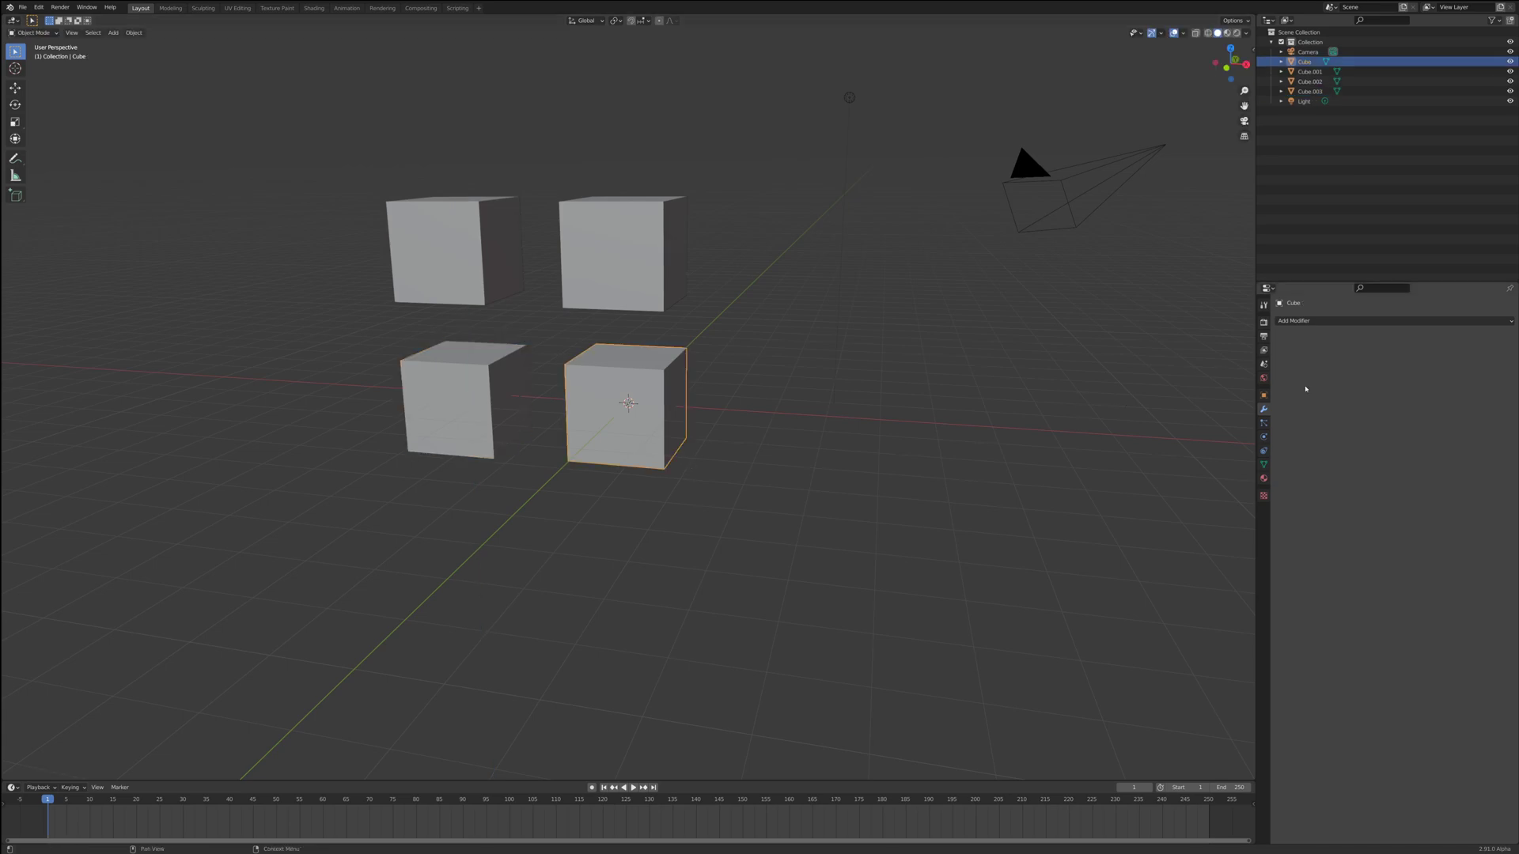
Give the original Cube a Subdivision Surface modifier at level 3, then select Cube.001
click(1323, 321)
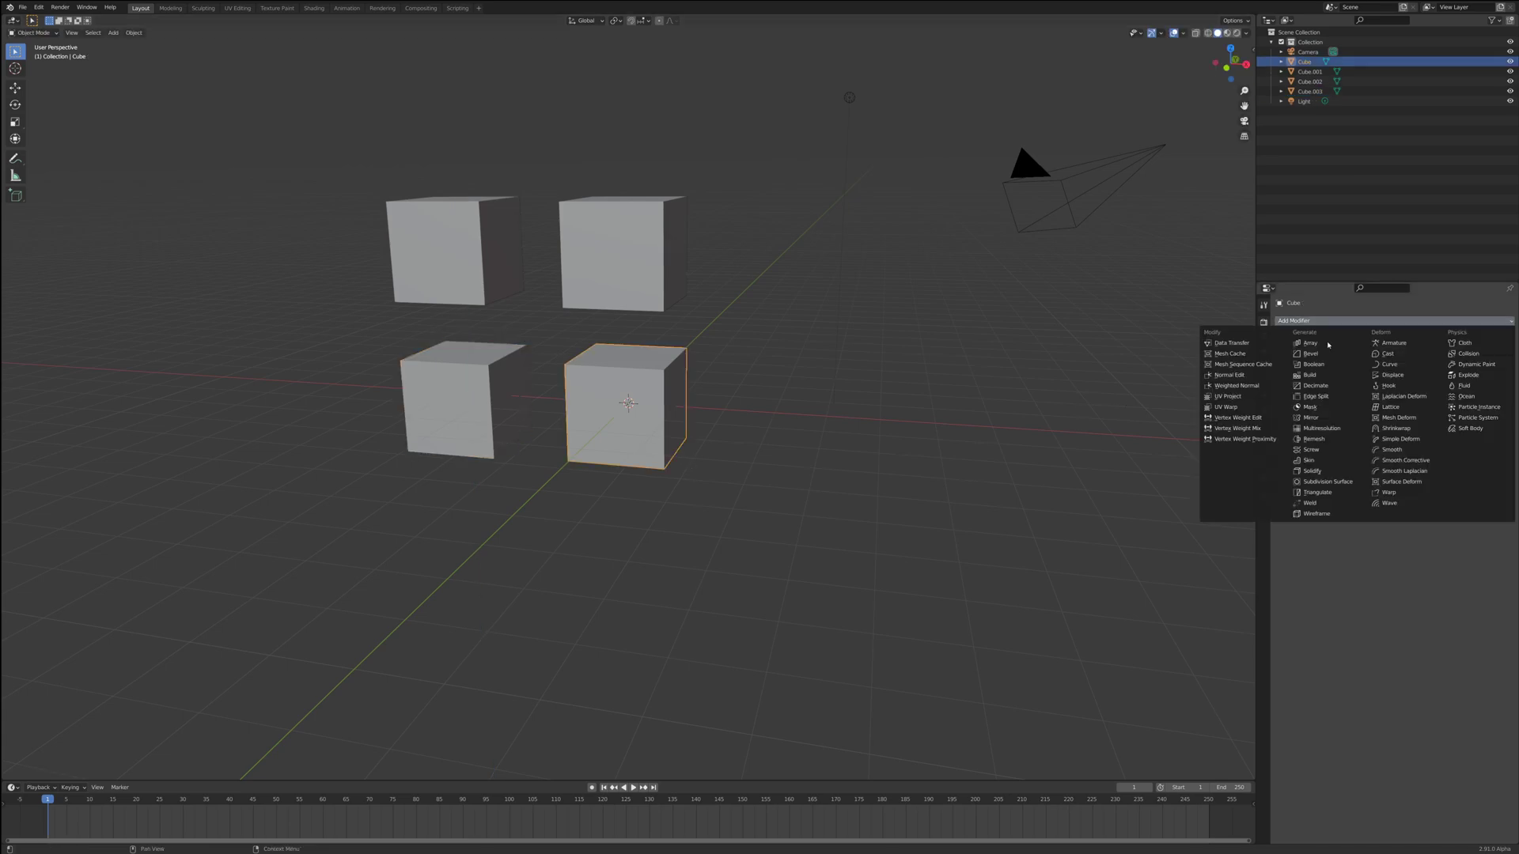
click(1328, 482)
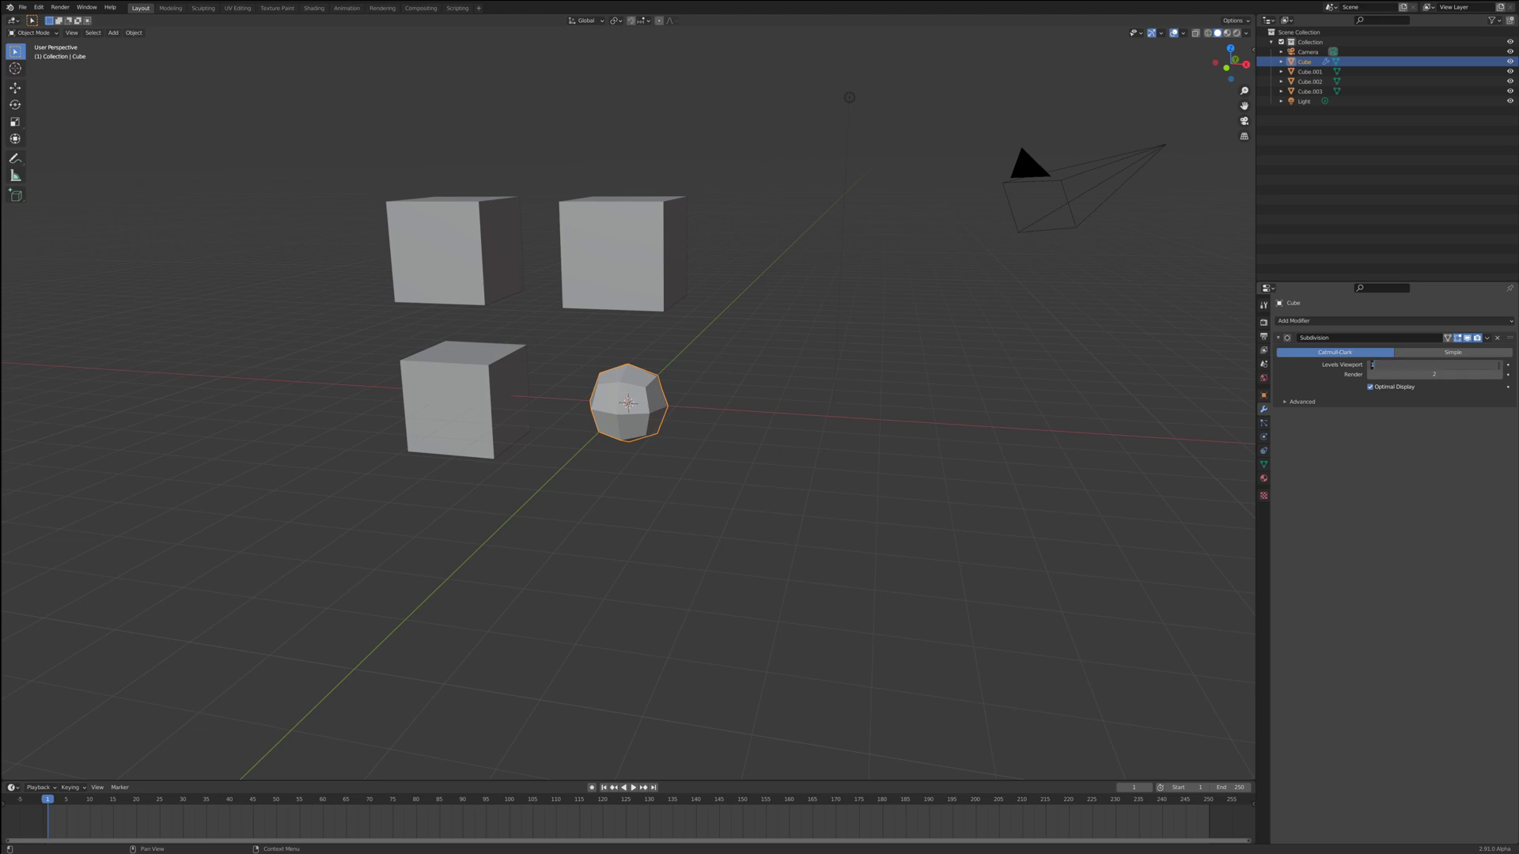
drag(1434, 365, 1455, 375)
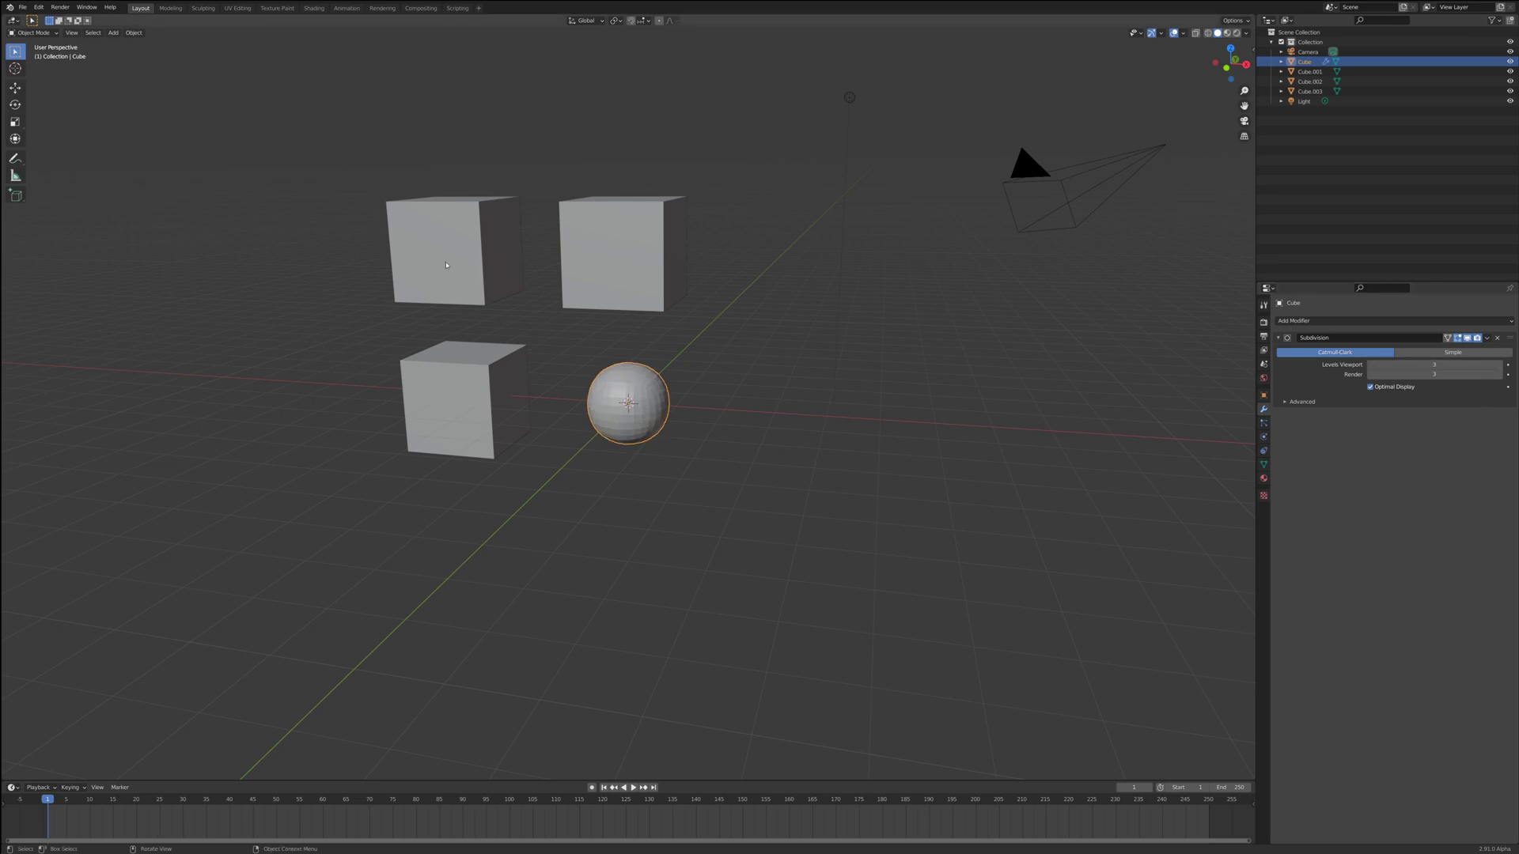
click(586, 242)
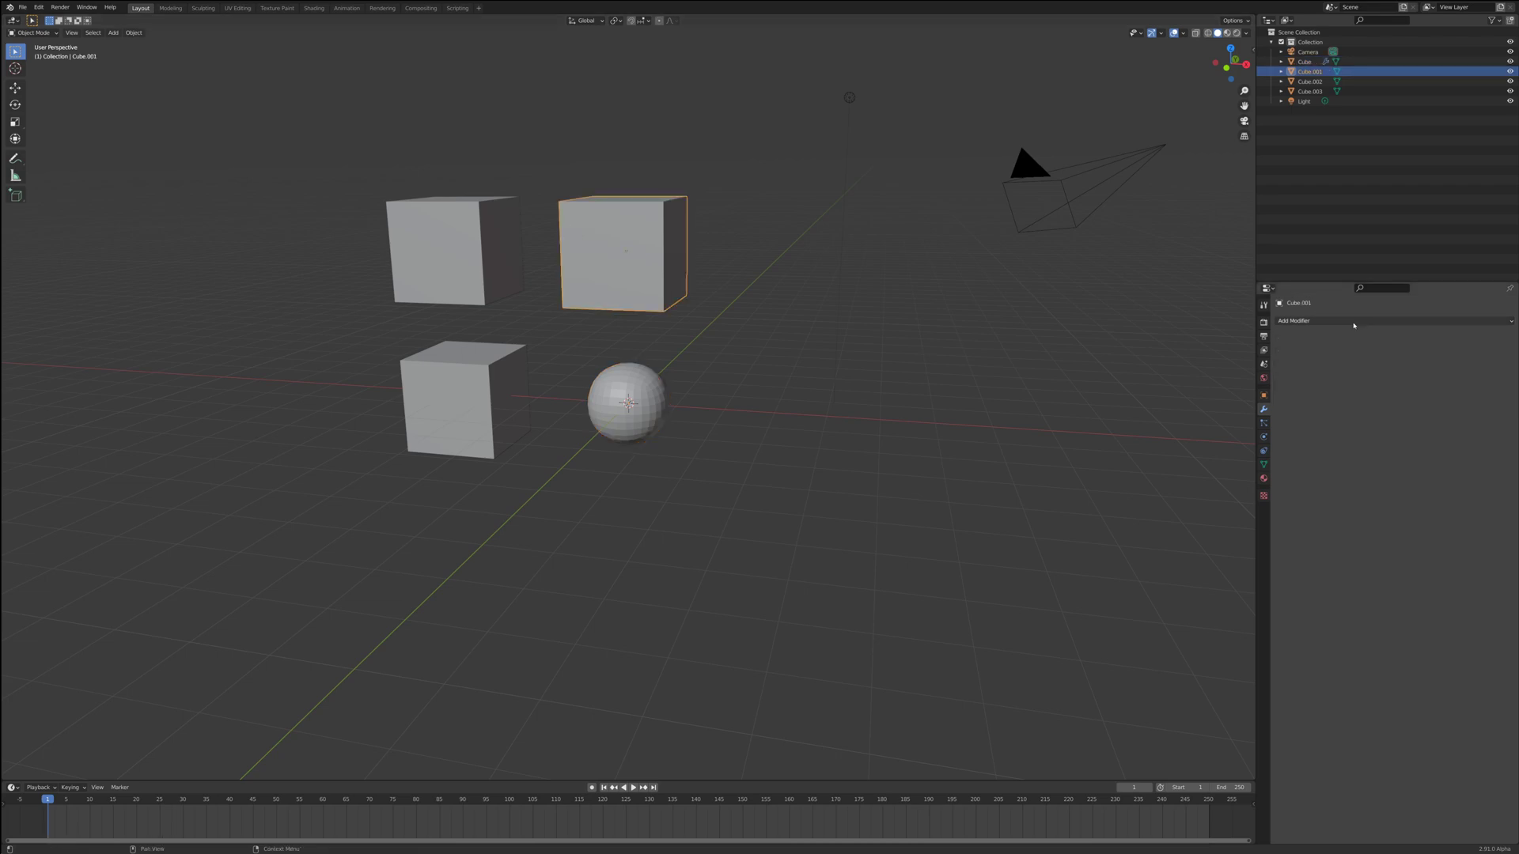
click(1345, 320)
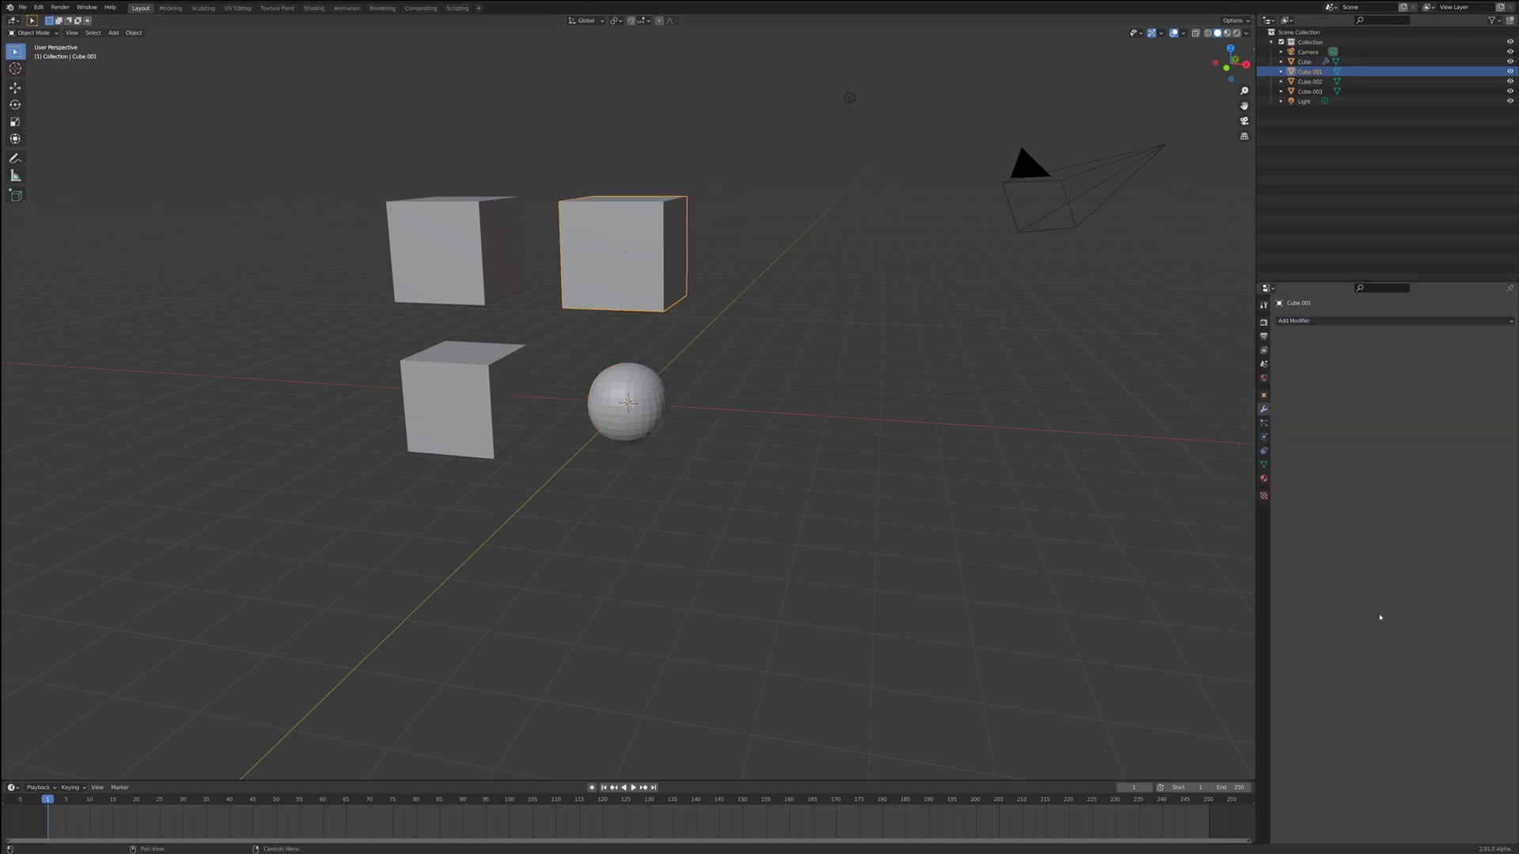
Expand Cube in the Outliner and drag its Modifiers stack onto Cube.001
click(645, 389)
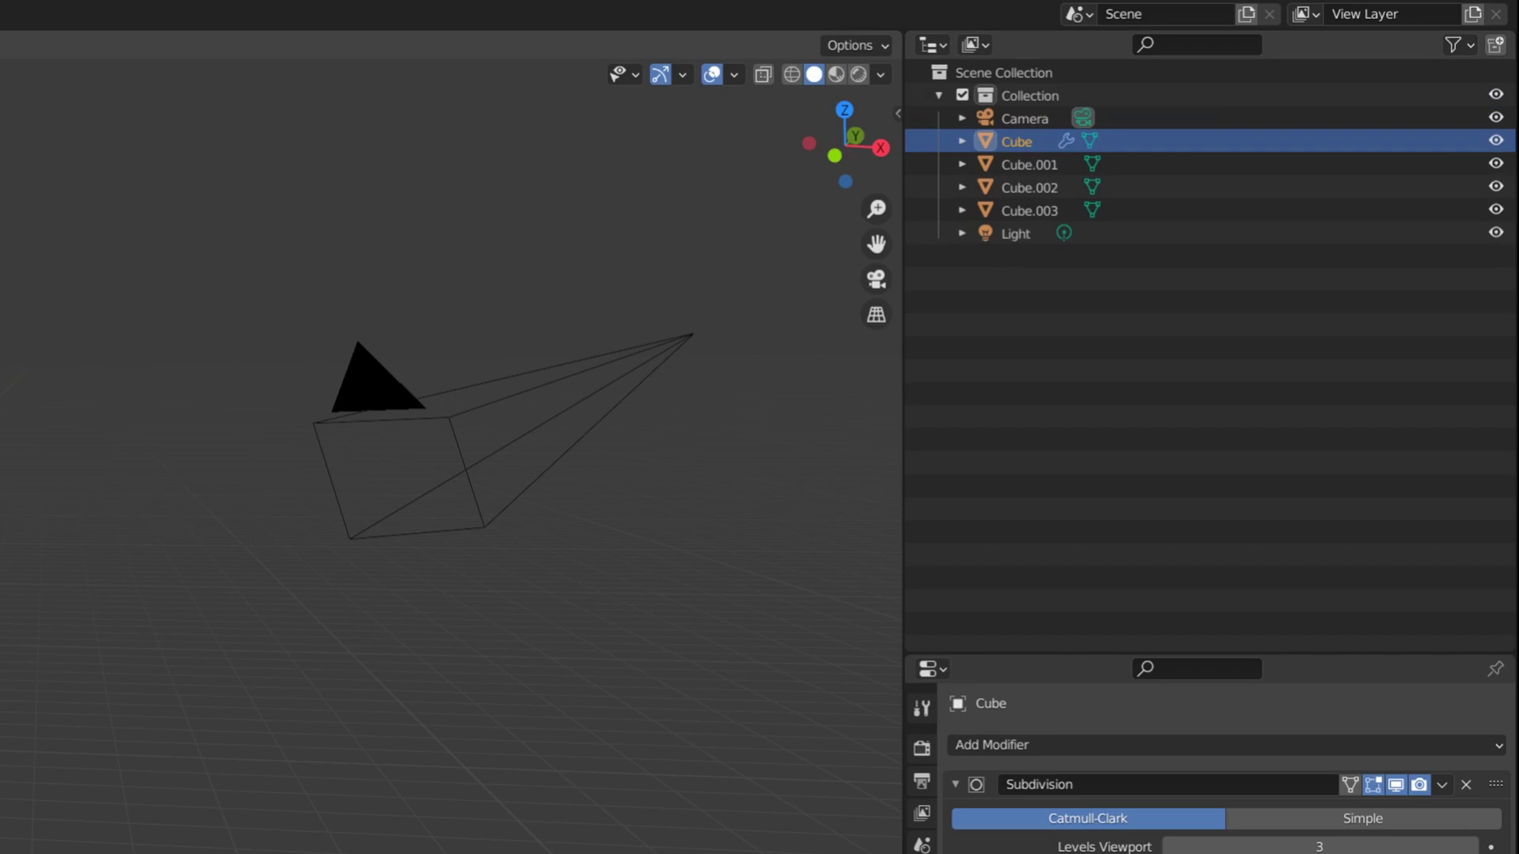
click(965, 143)
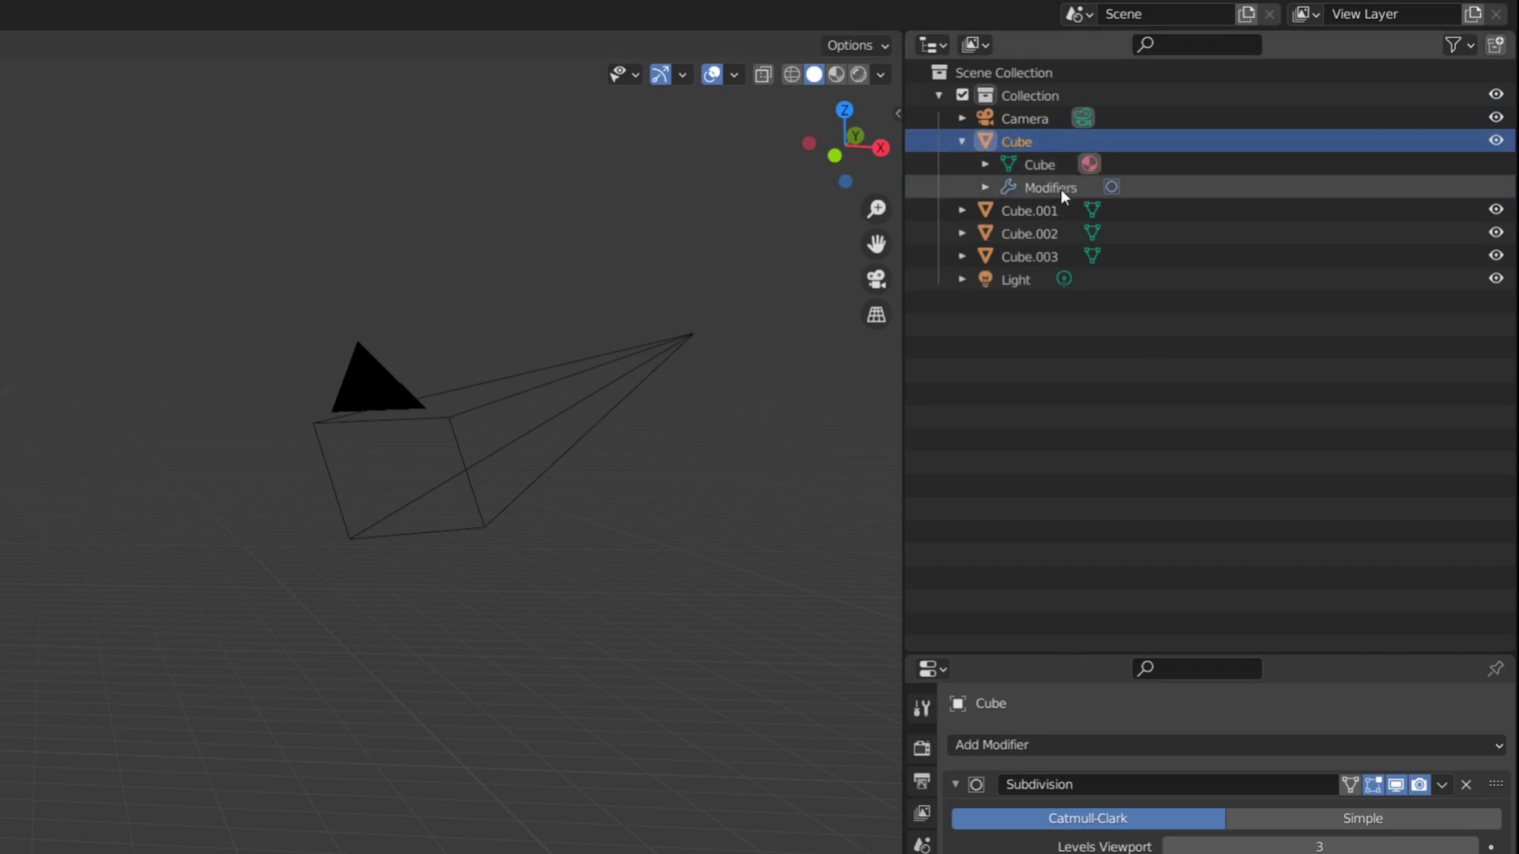
click(1036, 184)
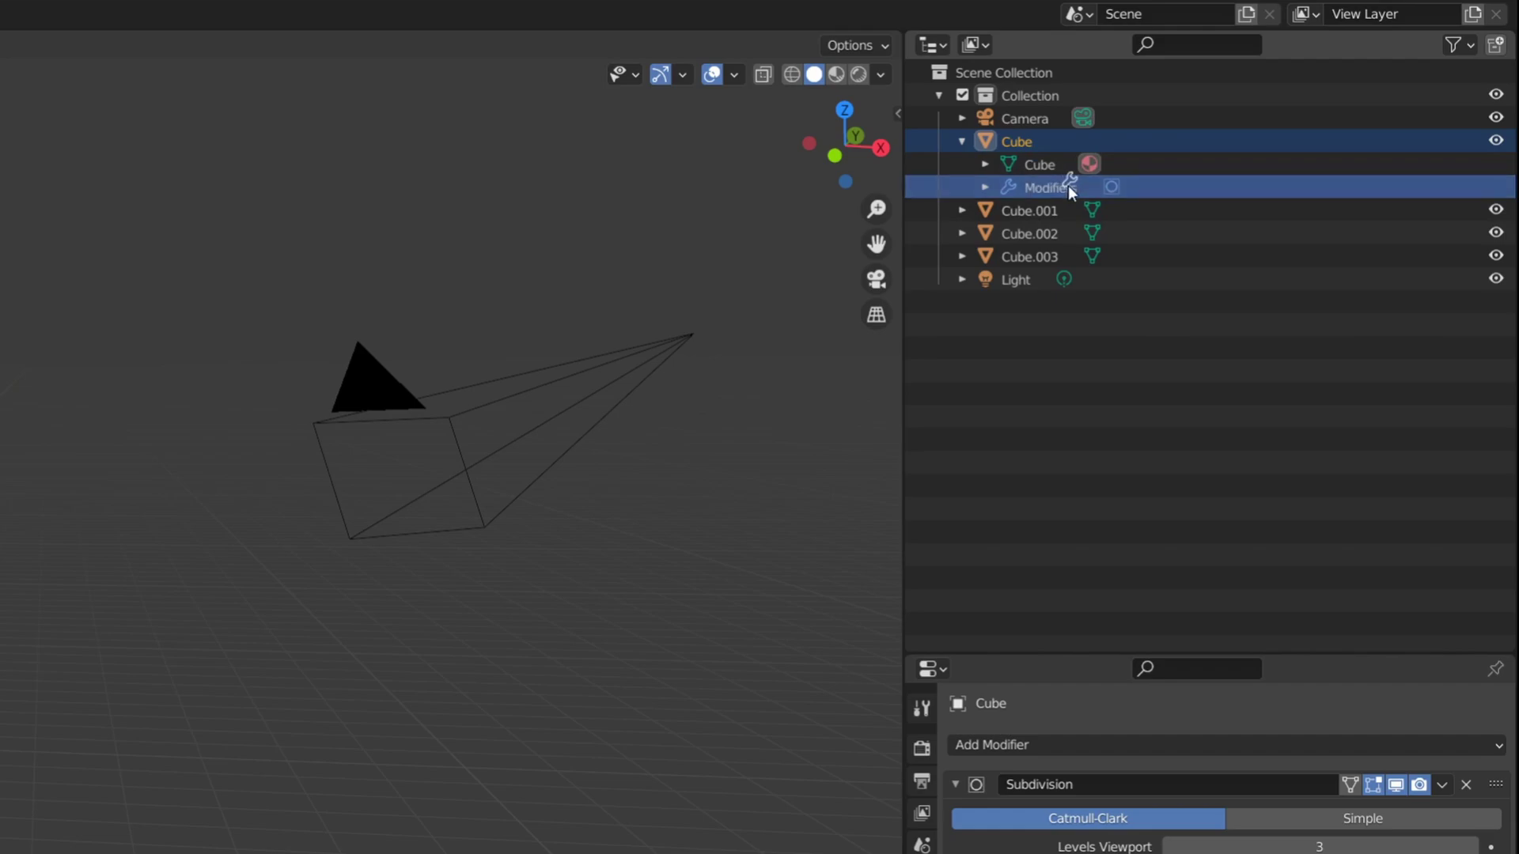
drag(1068, 185, 1041, 206)
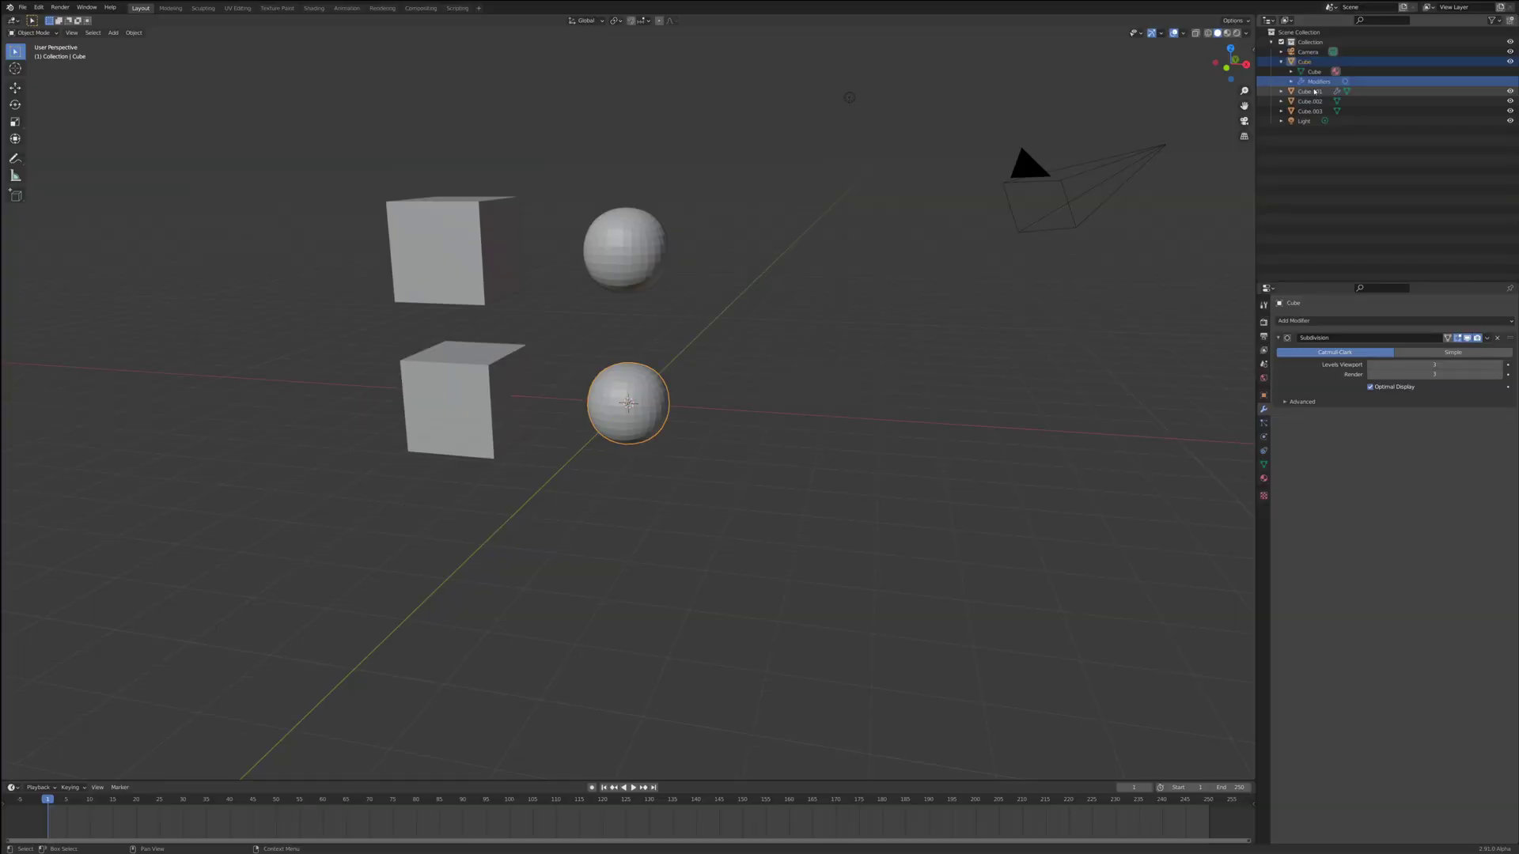
click(1291, 81)
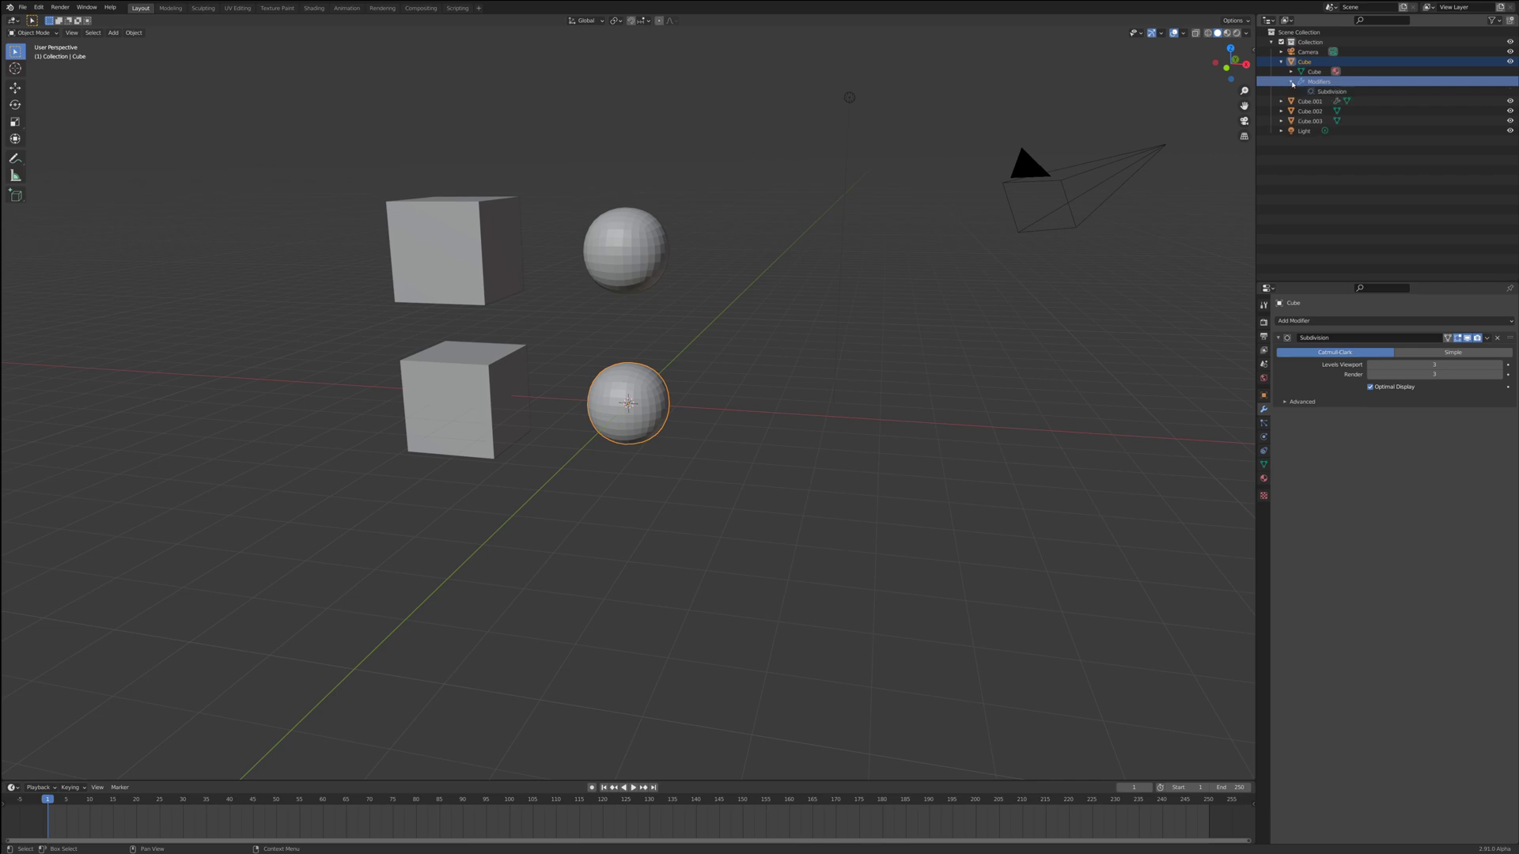
click(1291, 82)
Add a count-4 Array to the sphere and link Cube's modifiers onto Cube.003
click(1329, 320)
click(1315, 344)
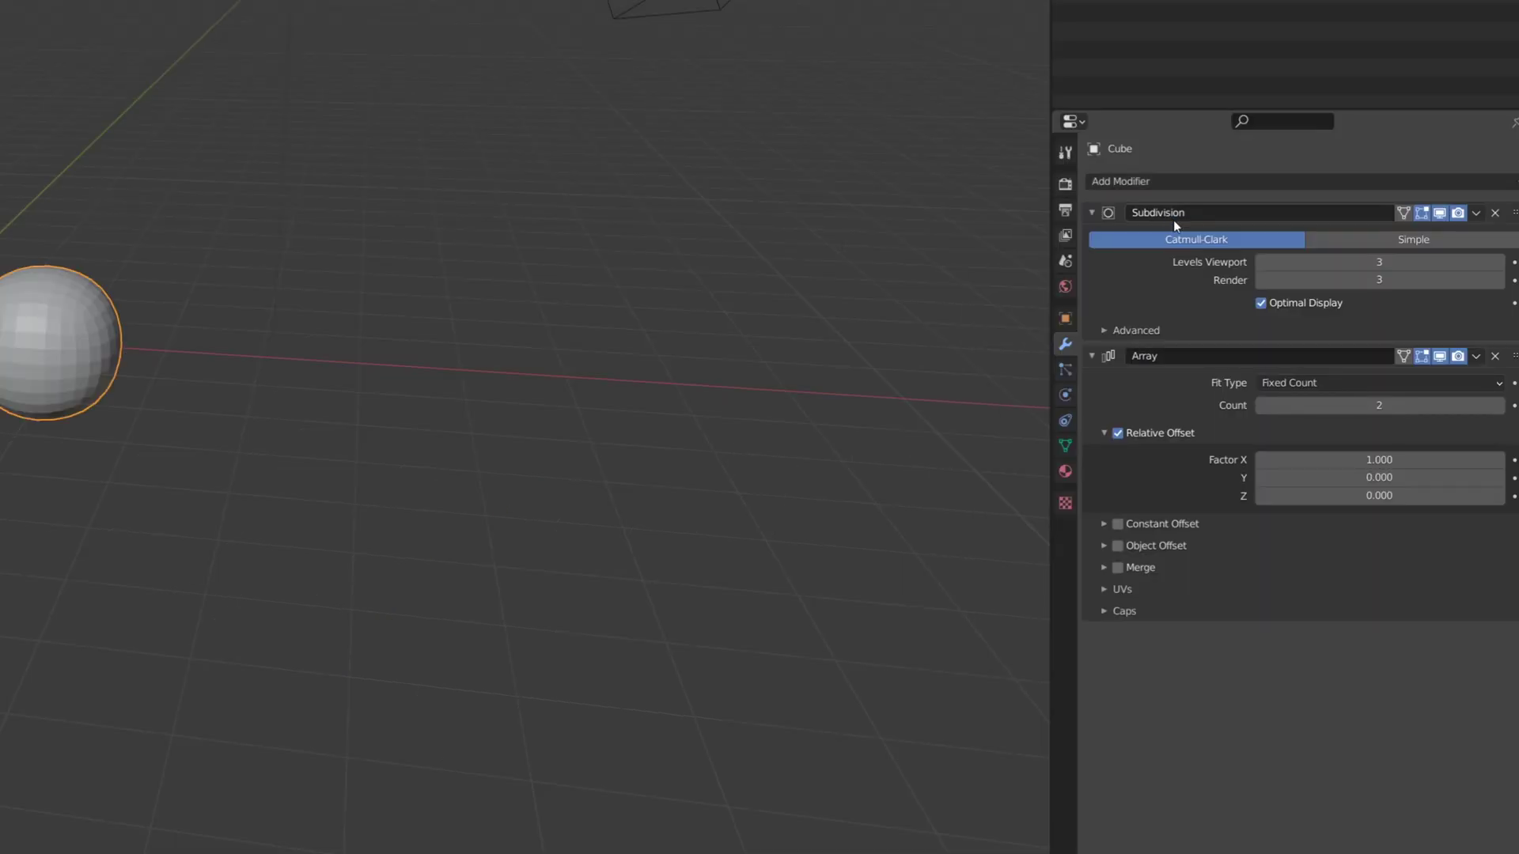
click(1500, 405)
click(1499, 405)
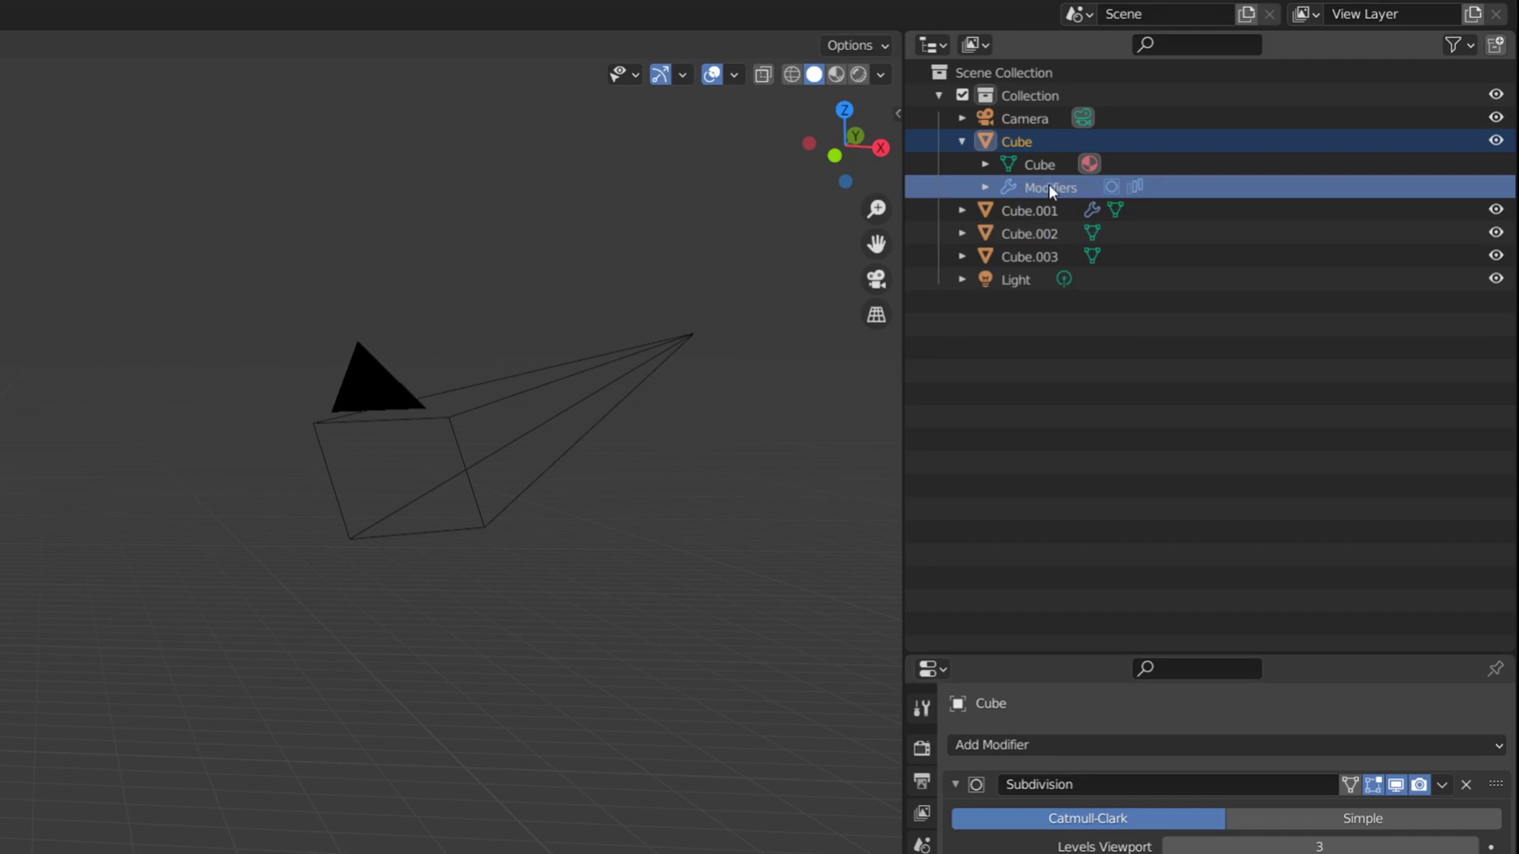
drag(1065, 192, 1033, 251)
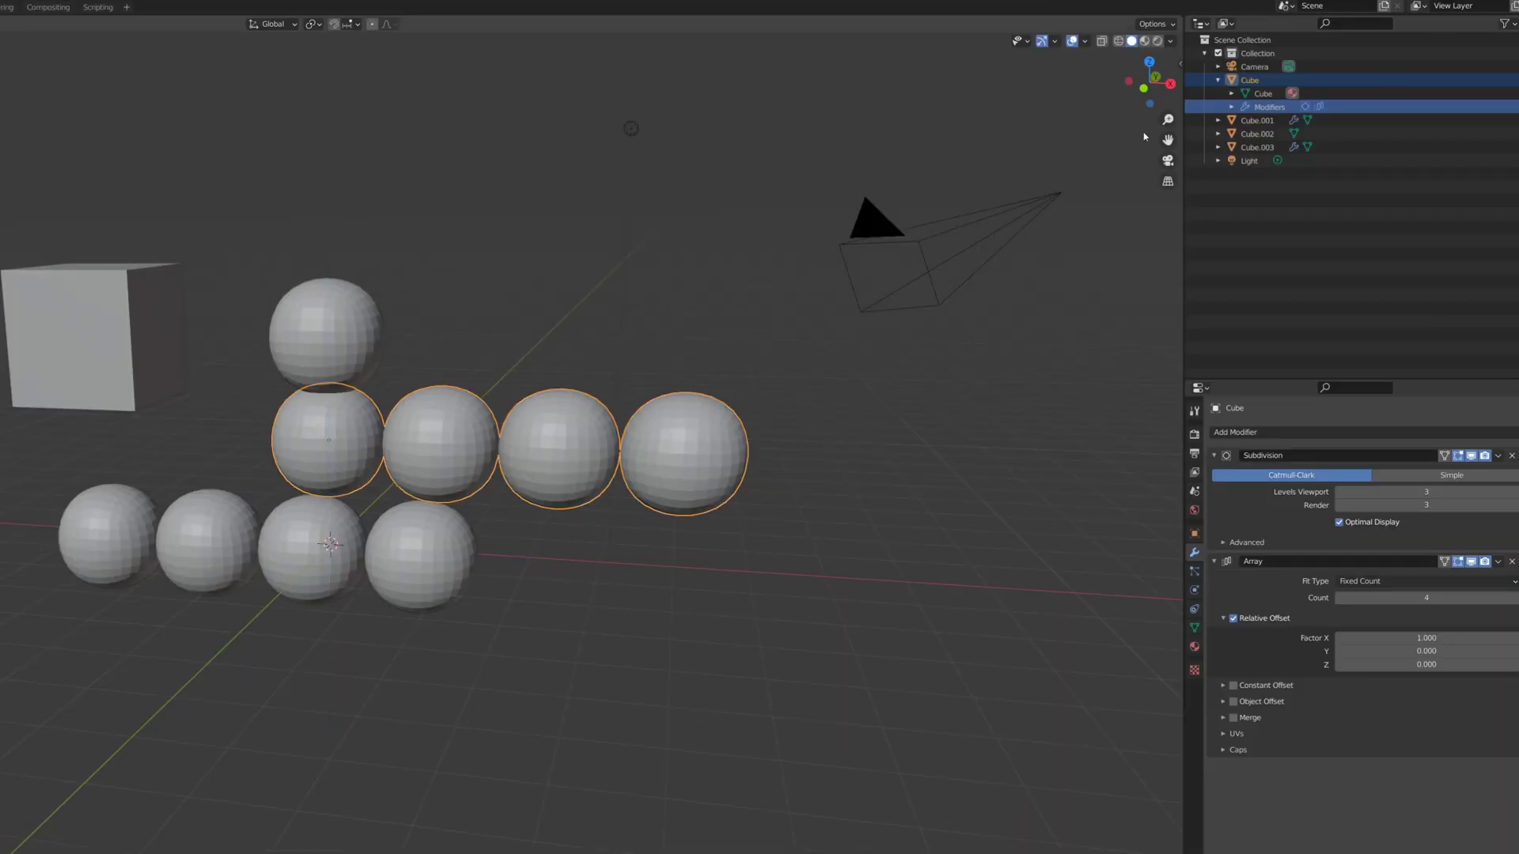
Drag Cube's Array modifier in the Outliner onto Cube.002
click(1232, 107)
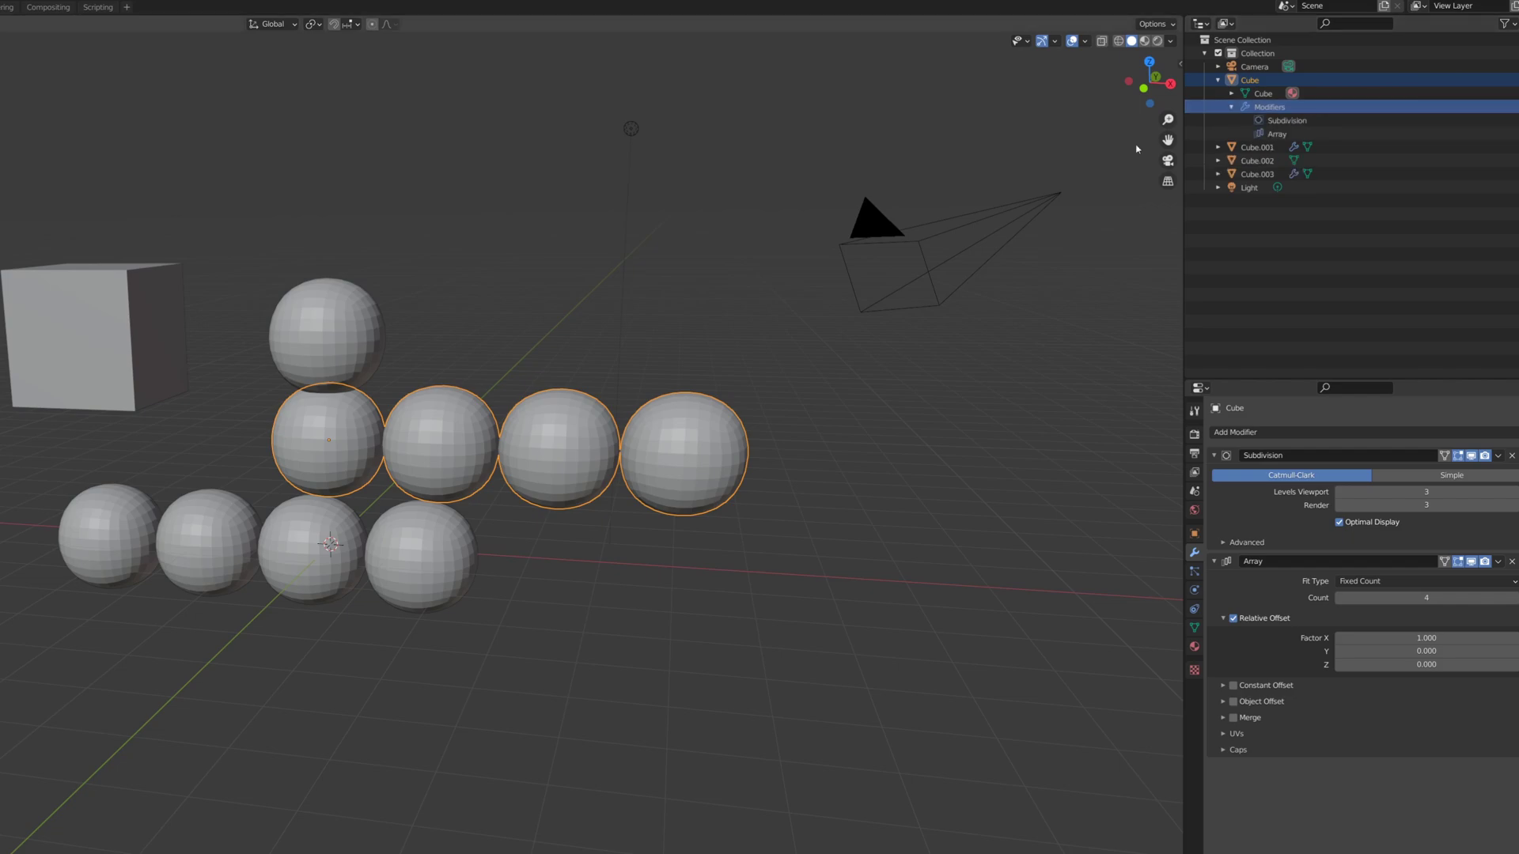
click(126, 322)
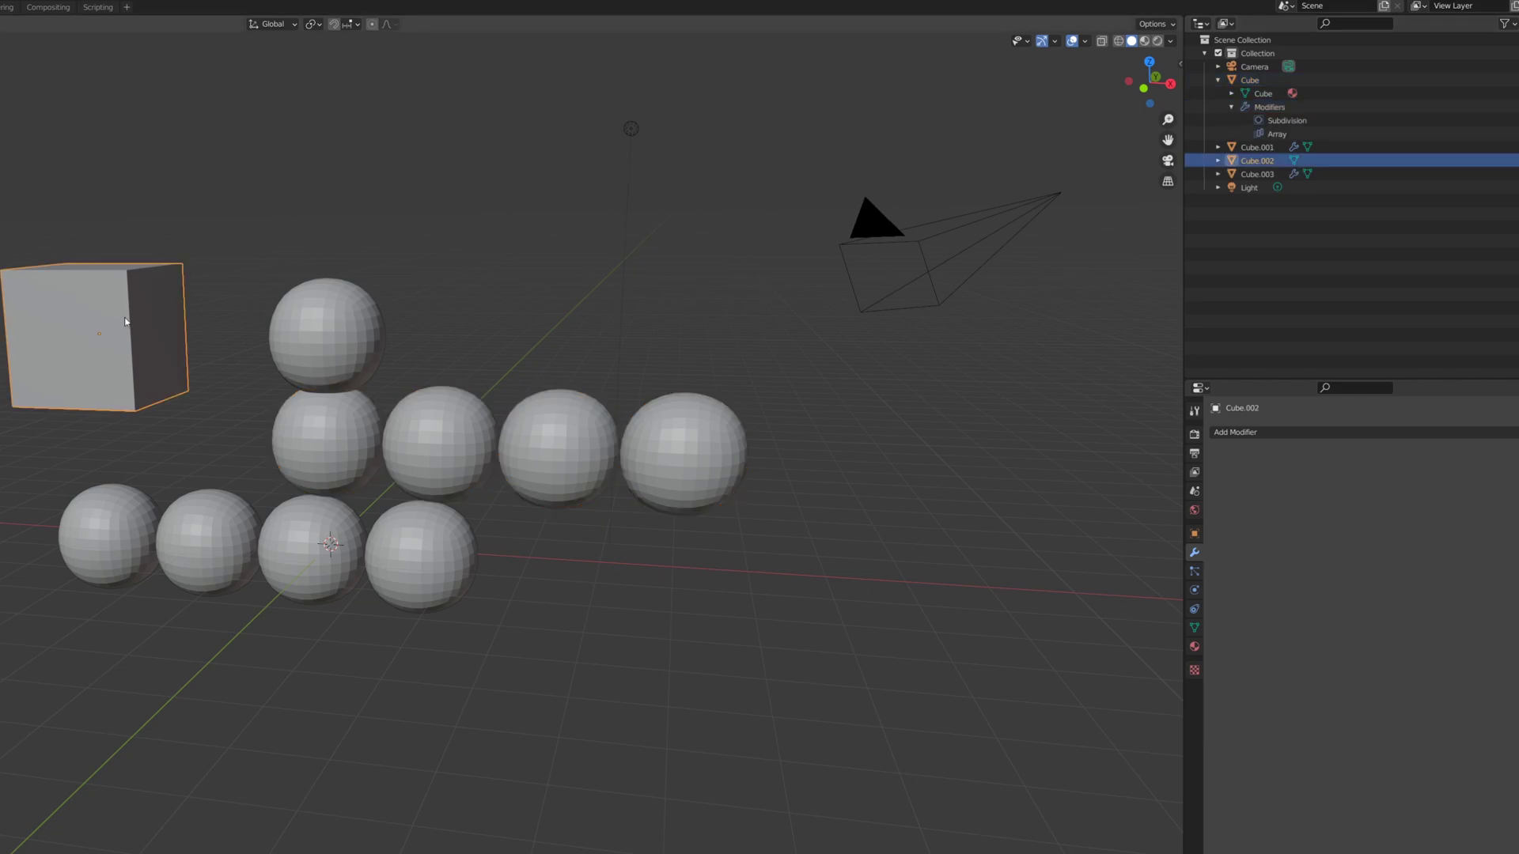
click(1271, 135)
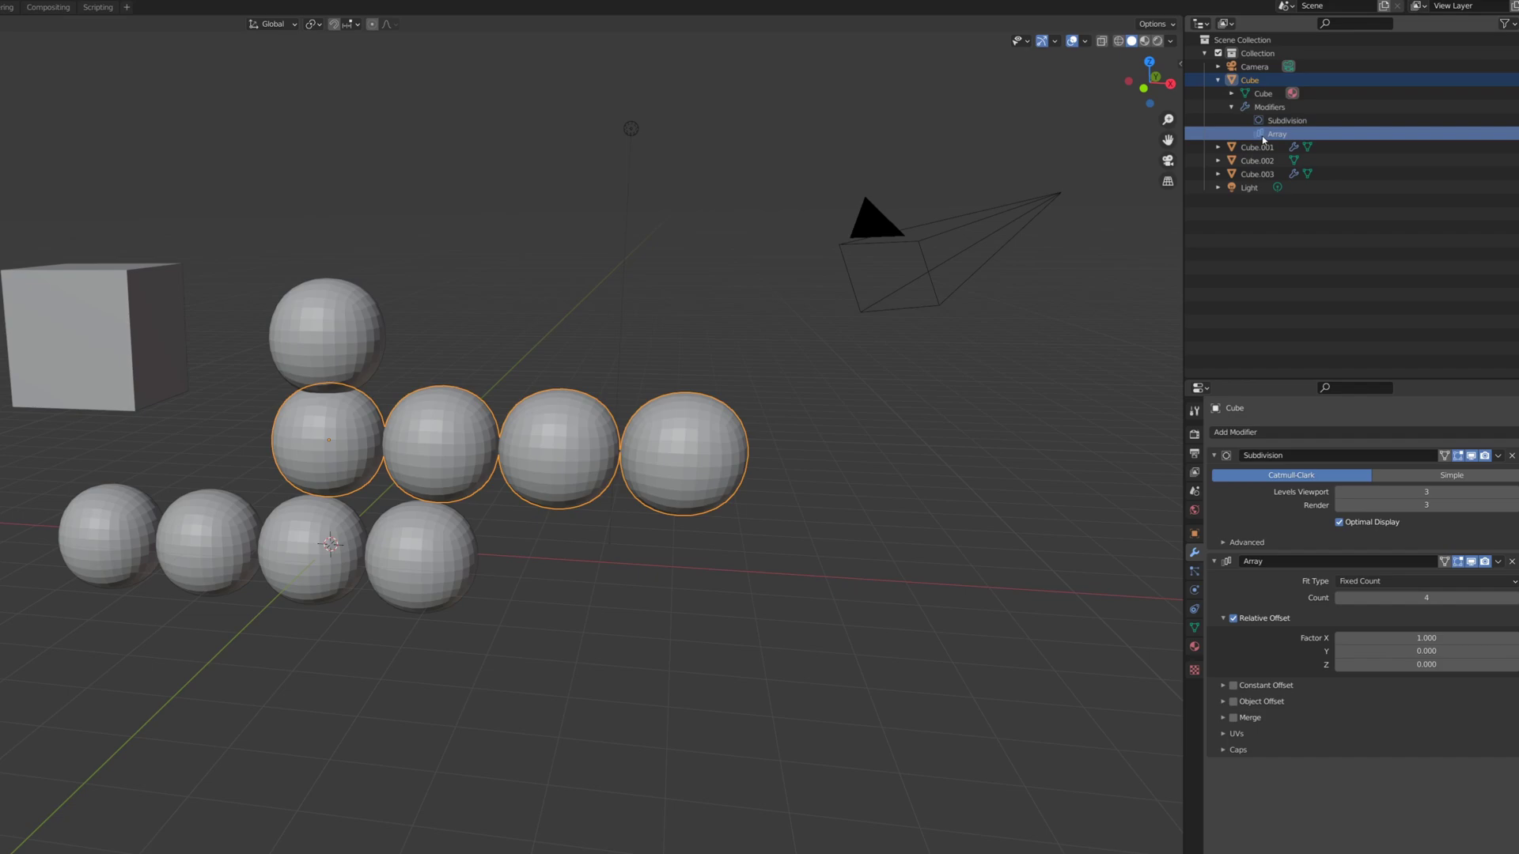
drag(1263, 138, 1262, 161)
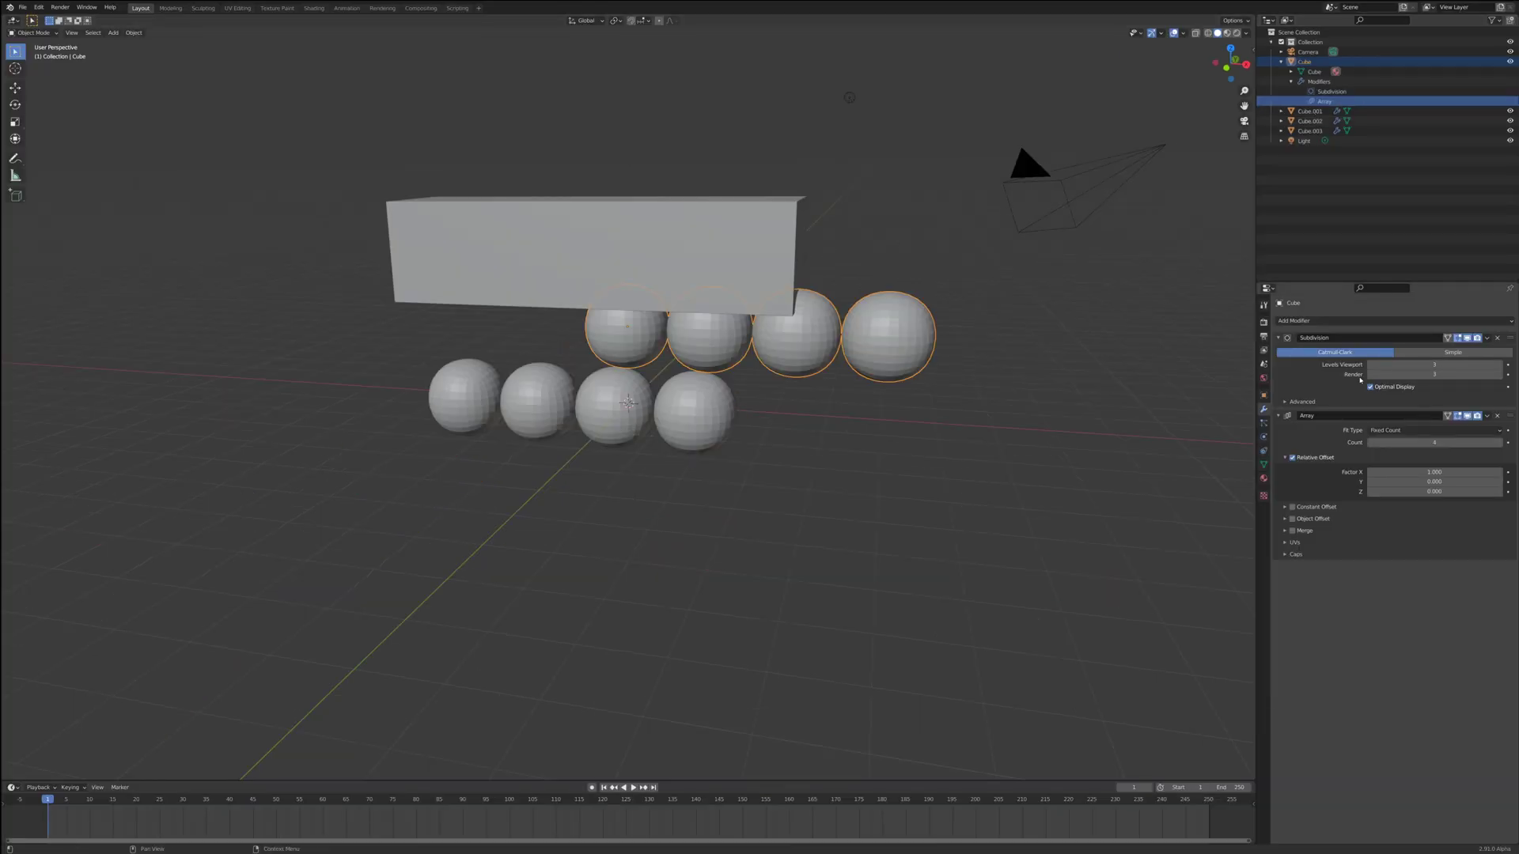
Set the sphere array's Factor X to 1.4 and Cube.002's Factor X to 2.3
drag(1434, 472, 1495, 472)
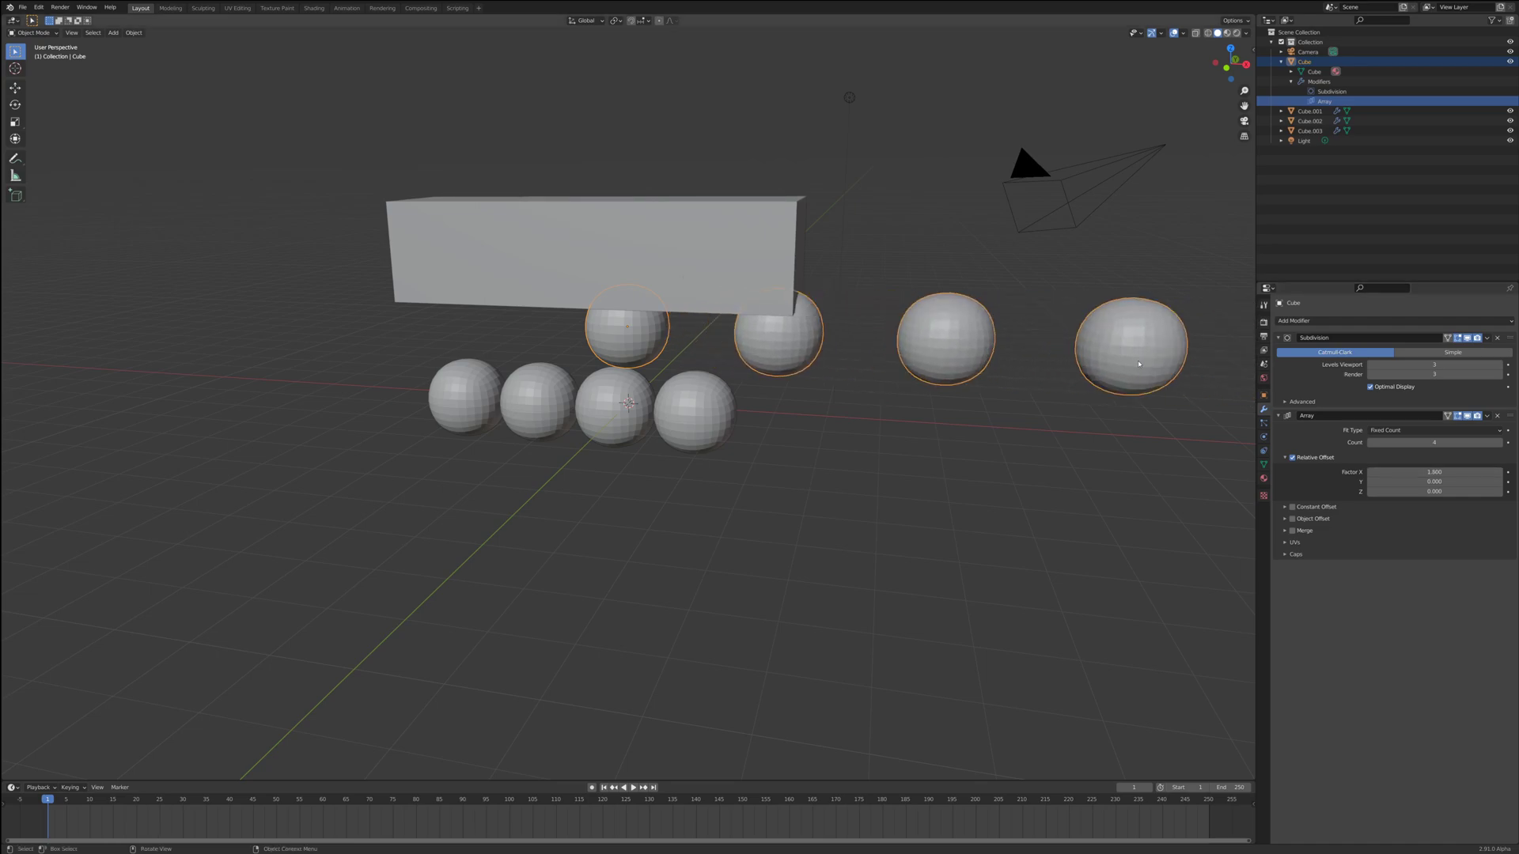
click(790, 241)
mouse_move(1434, 394)
mouse_down()
mouse_move(1487, 395)
mouse_move(1453, 394)
mouse_up()
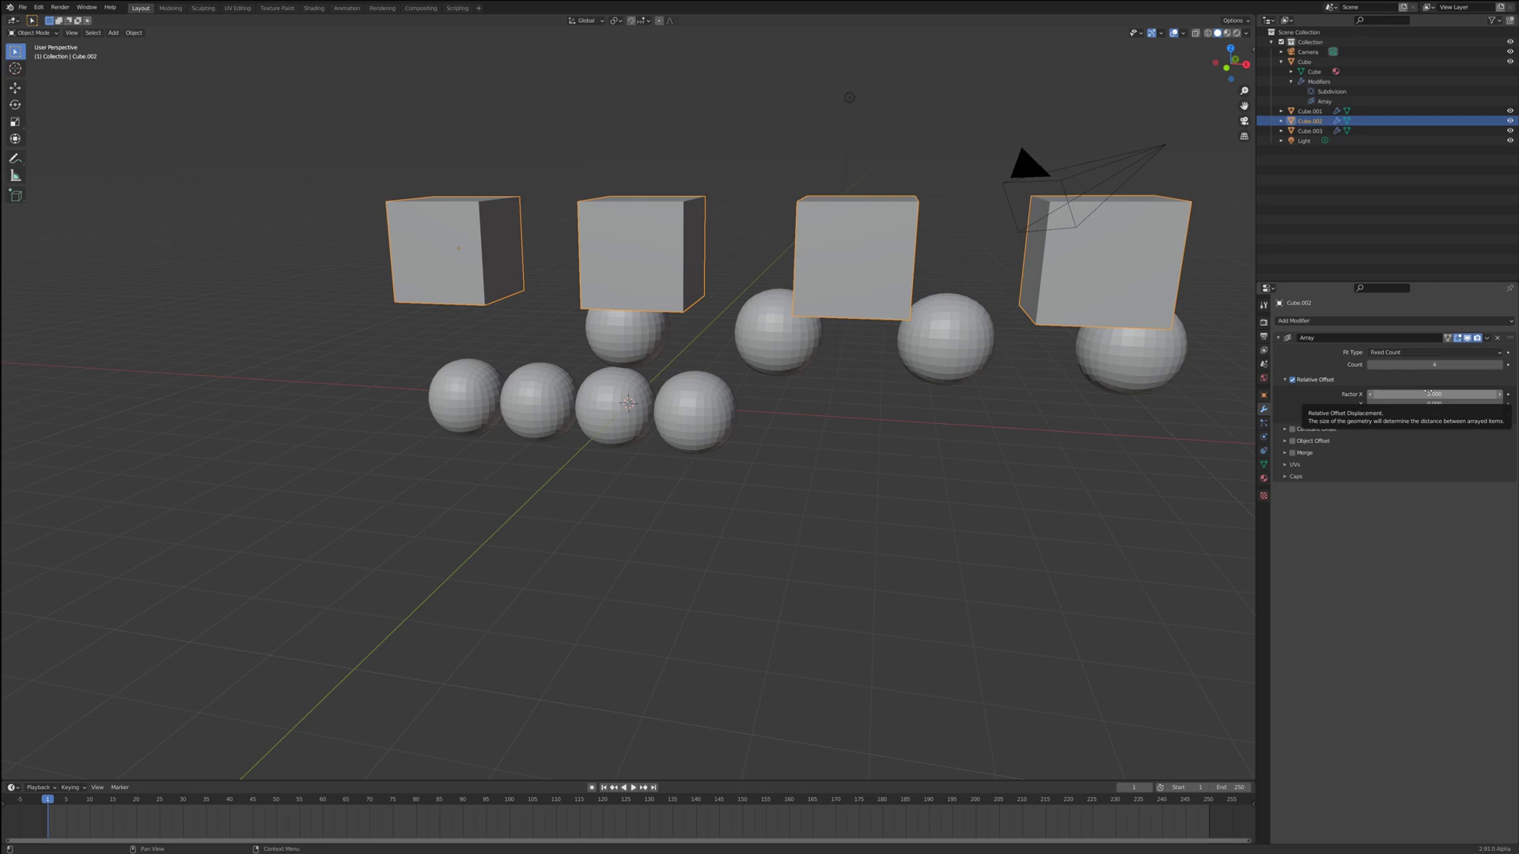
Open the stone-column project from the File menu and select the near and far columns
click(22, 7)
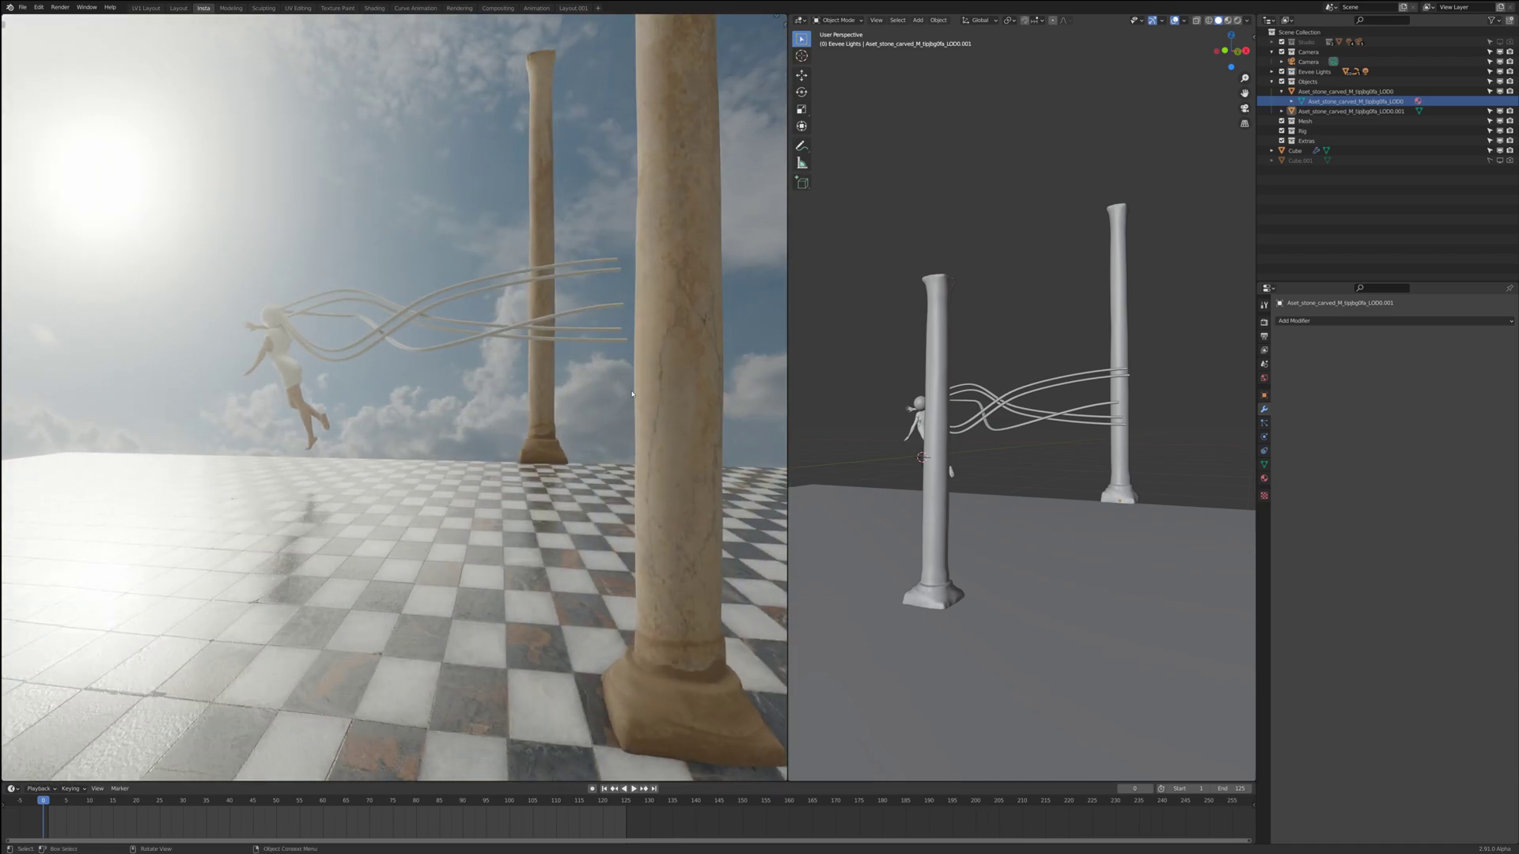
click(648, 392)
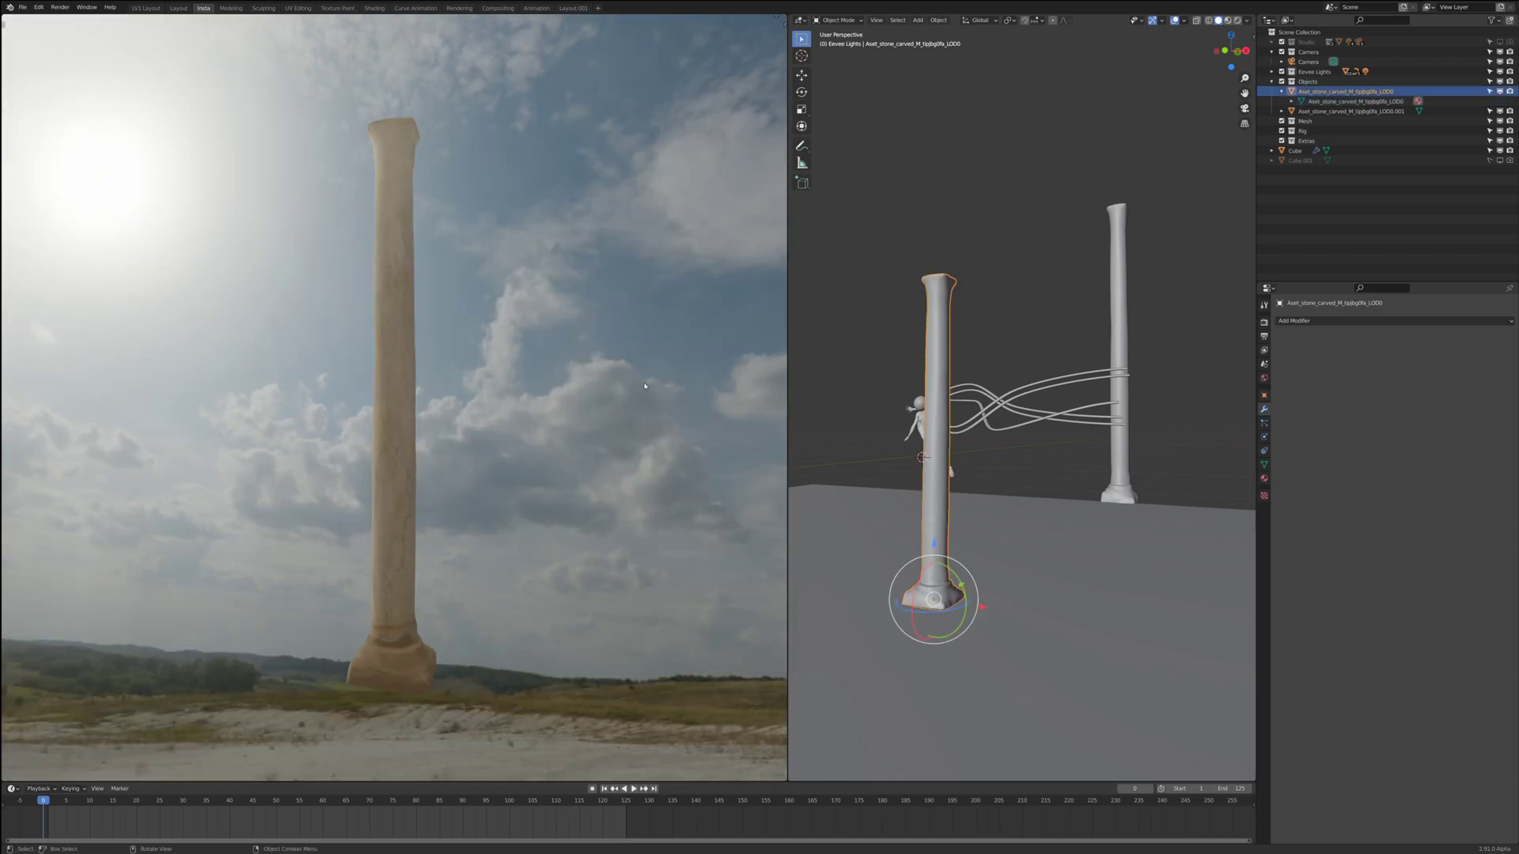
click(548, 368)
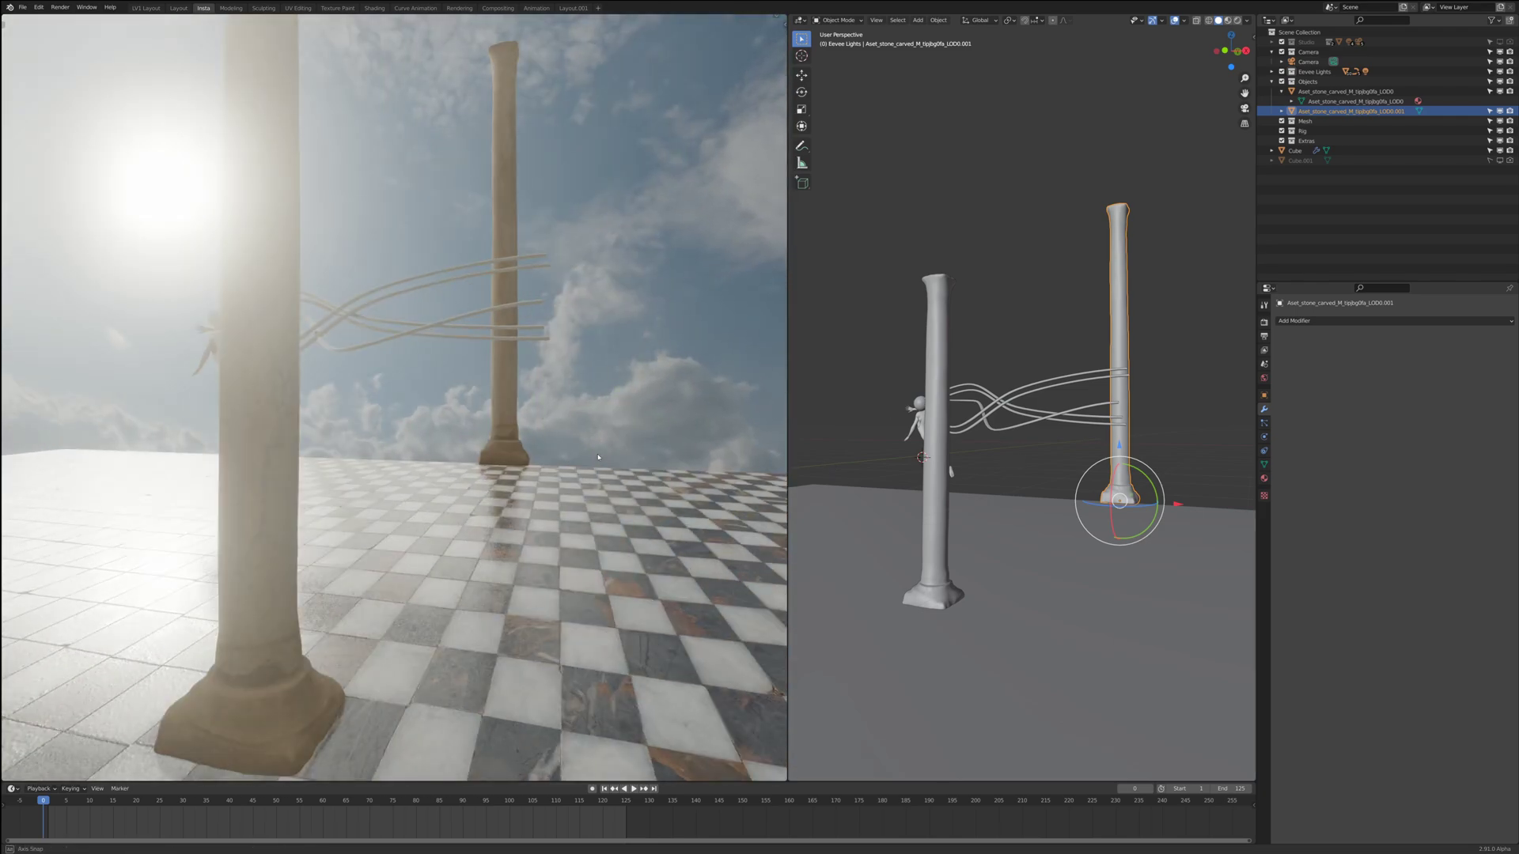
Add an Array modifier to the front column with Relative Offset Factor X of -2.9
click(1345, 91)
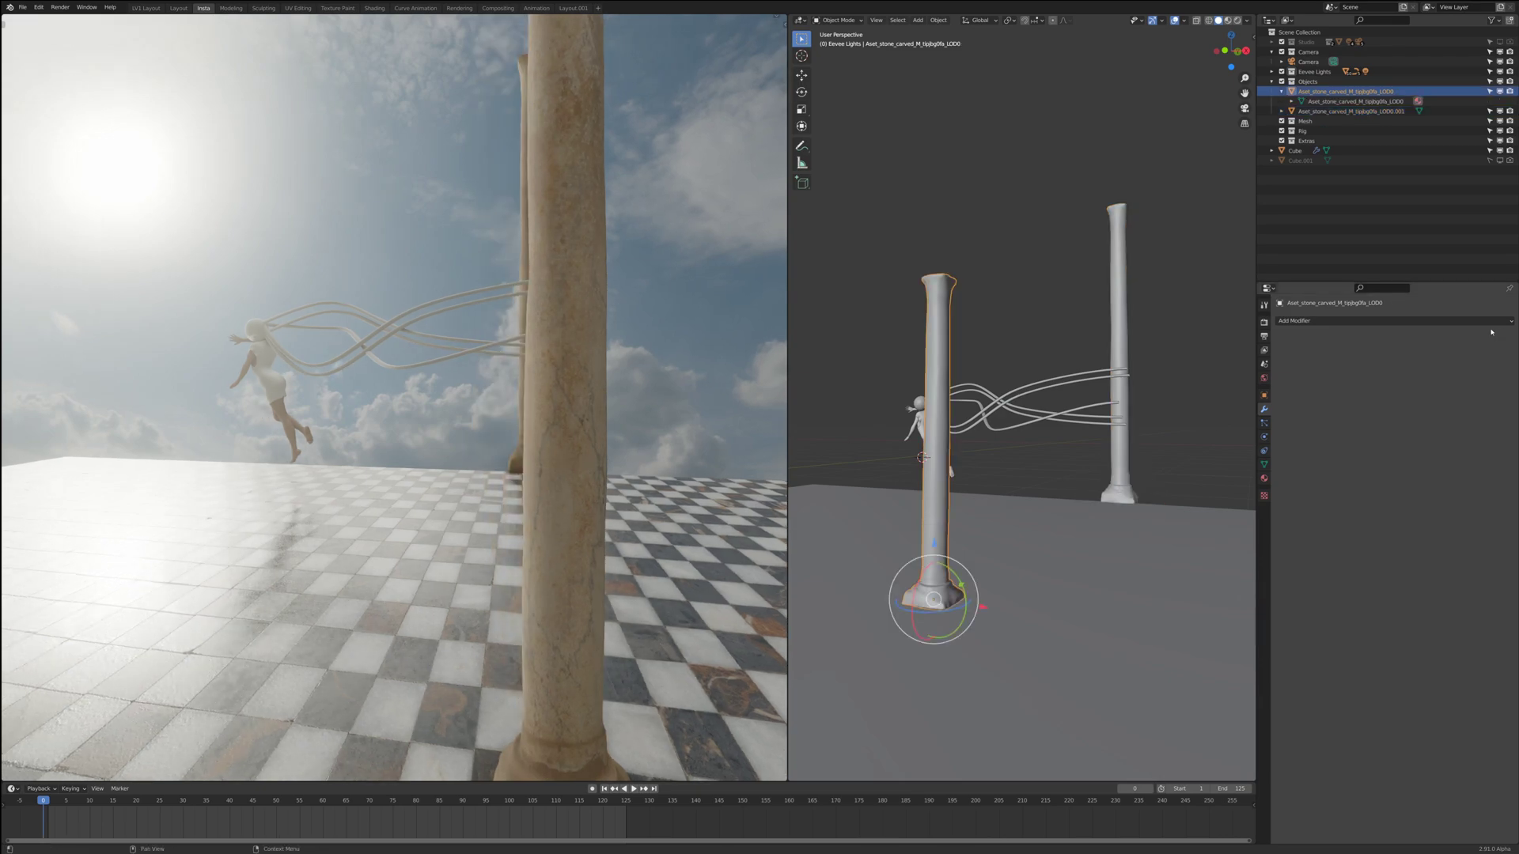
click(1313, 322)
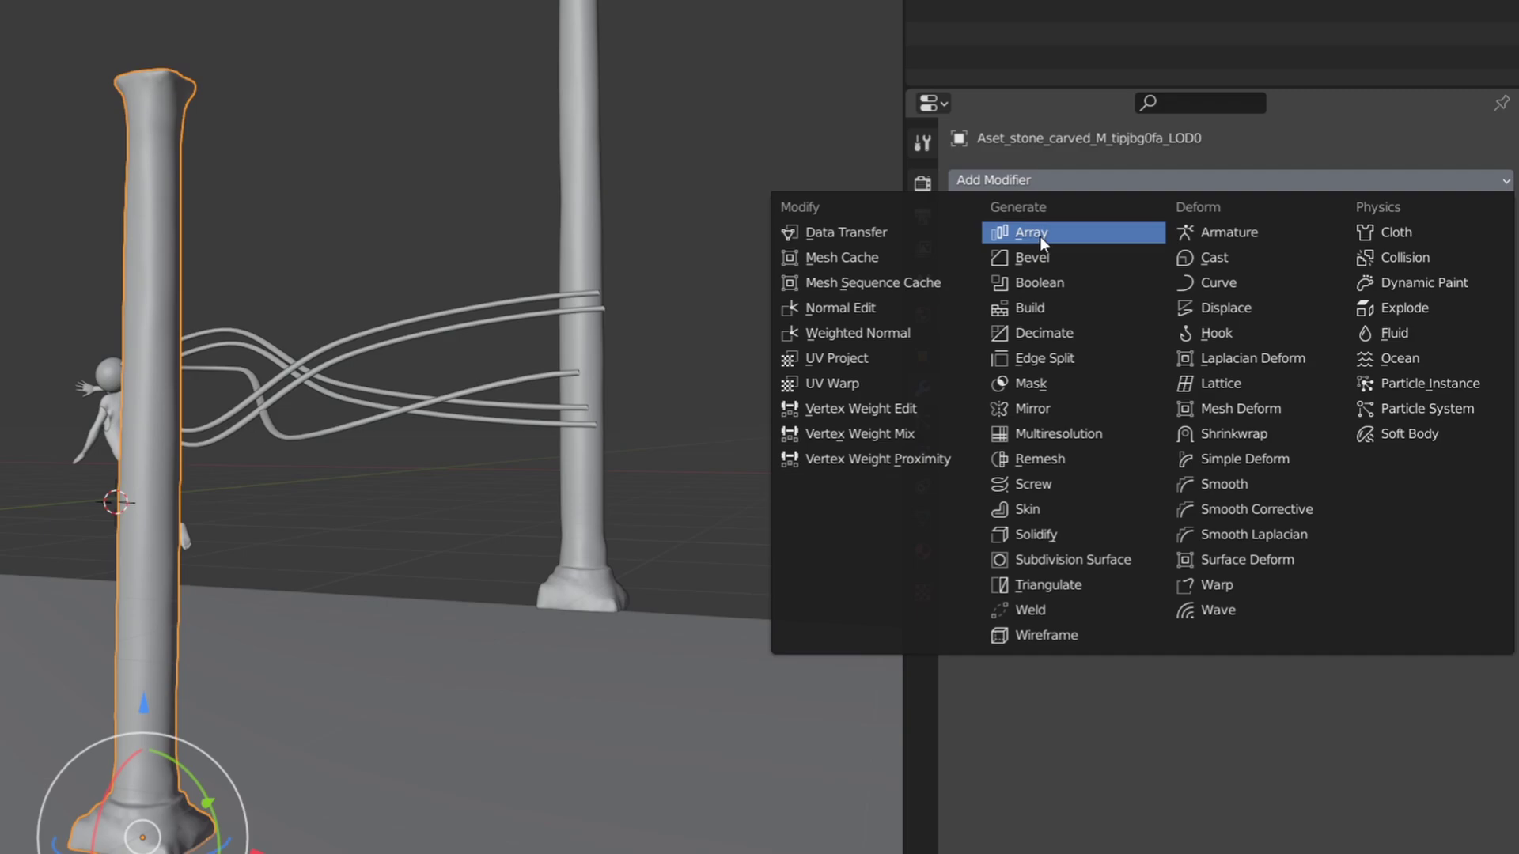
click(1310, 343)
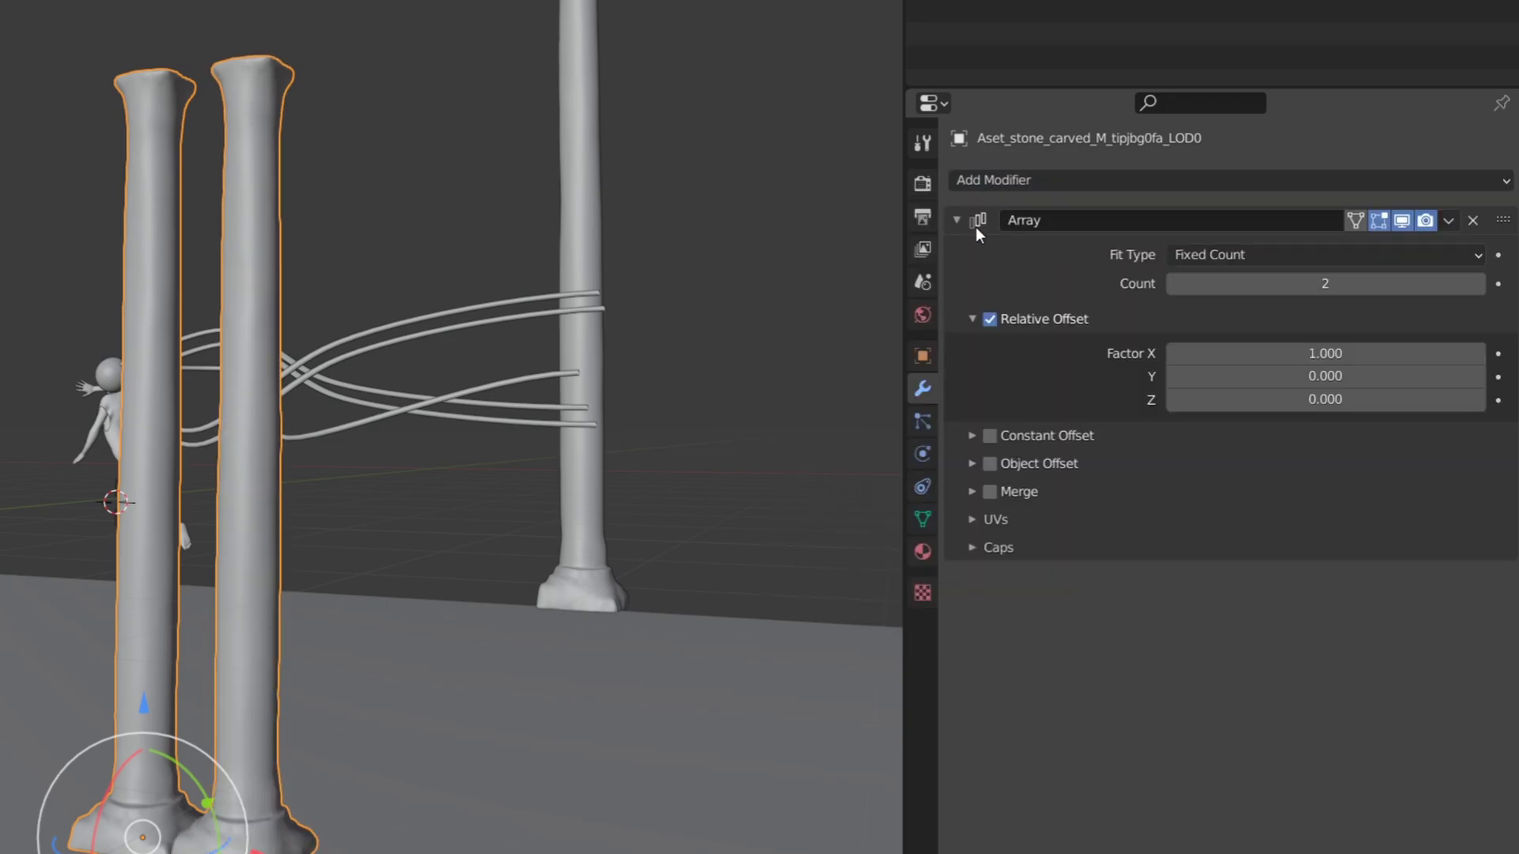
click(1276, 352)
key(BackSpace)
text(-2.9)
key(Return)
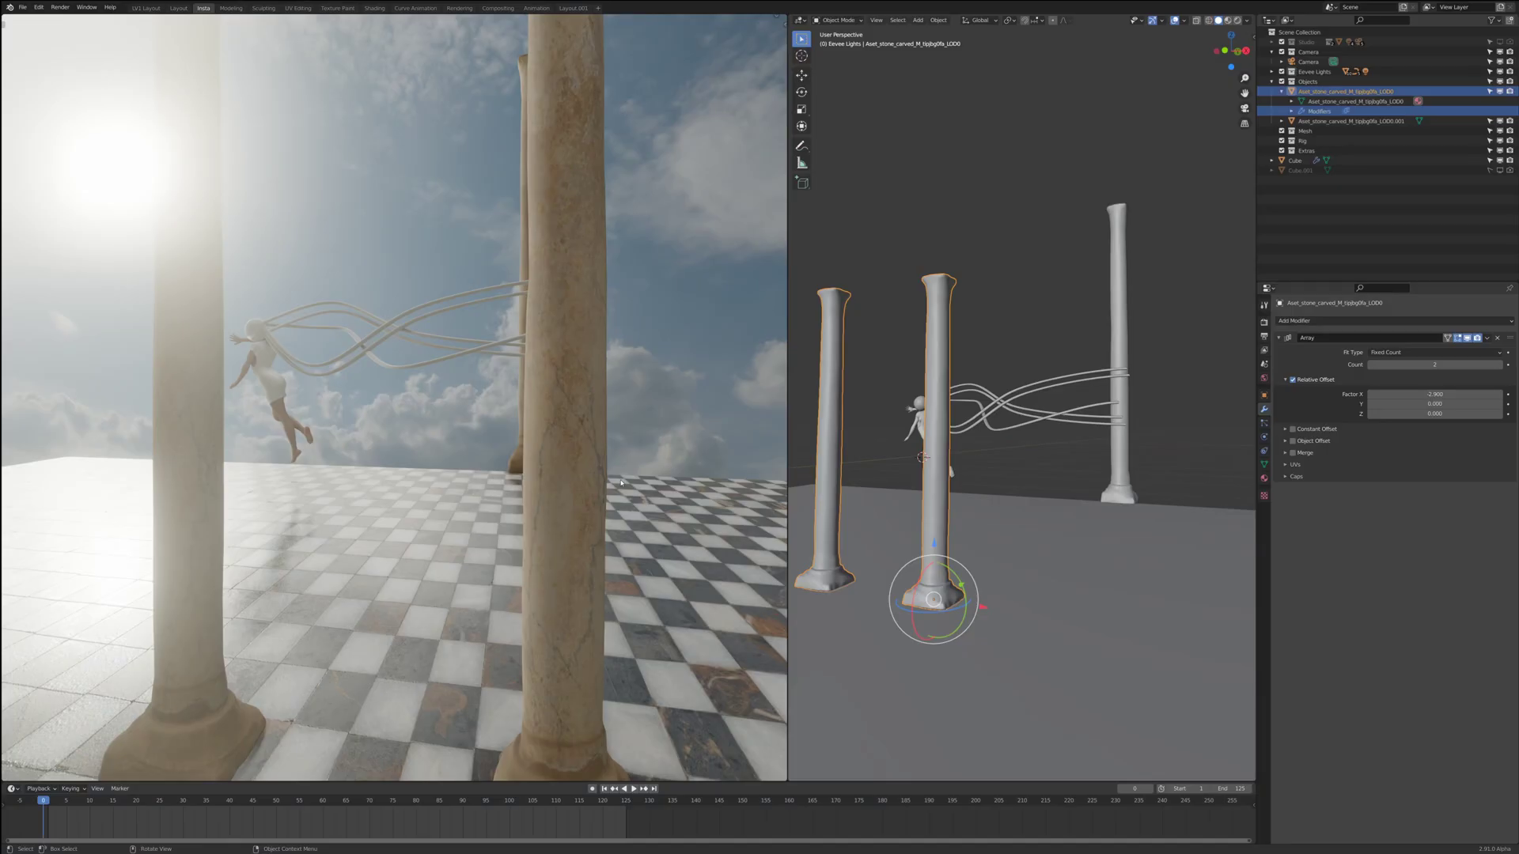
View the scene through the camera and raise the column array count to 7
click(621, 482)
key(KP_0)
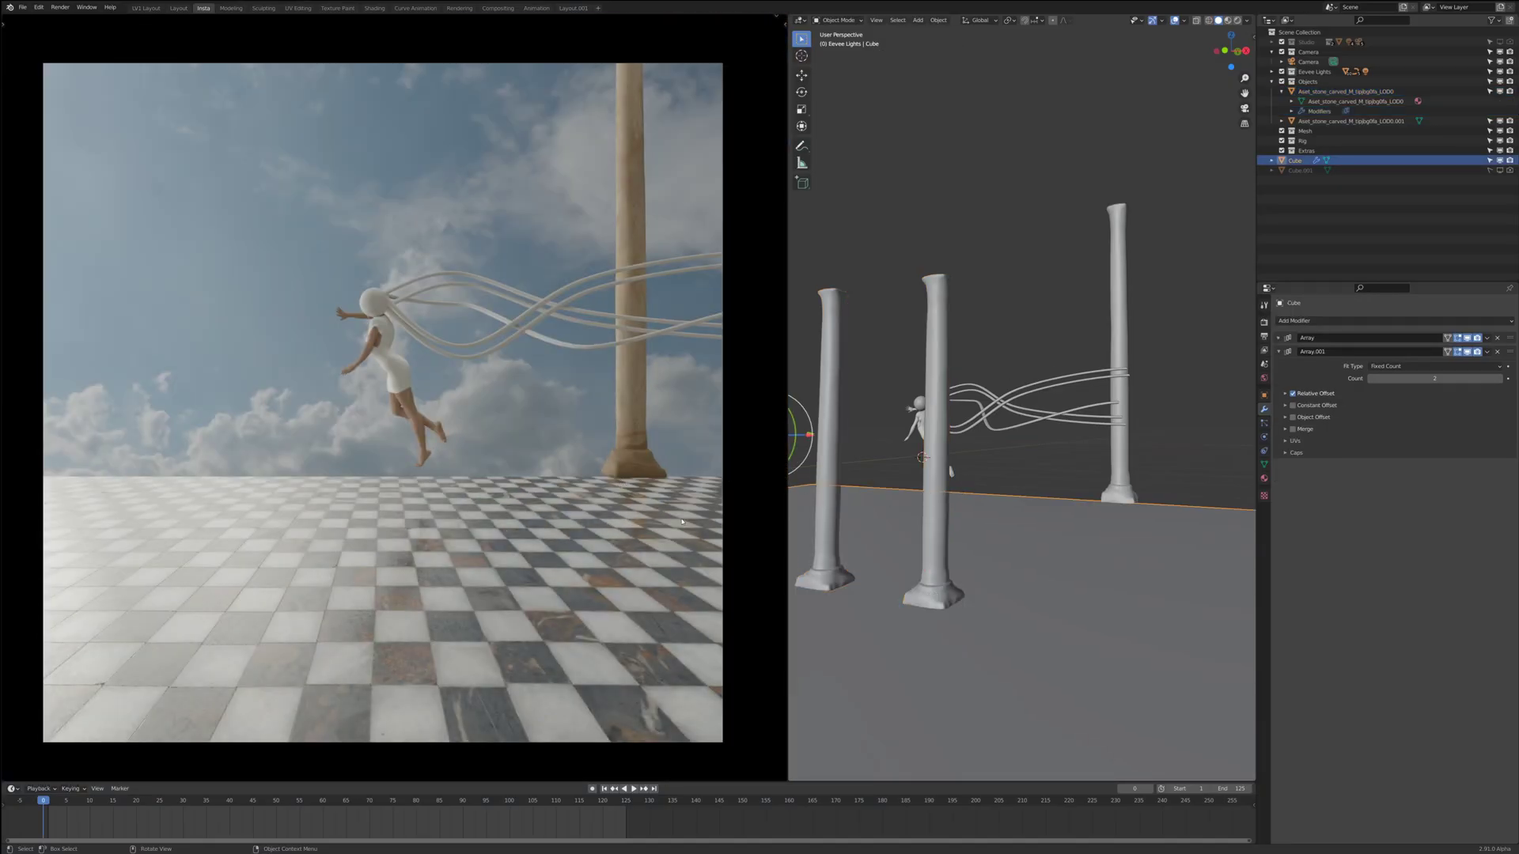
middle_drag(682, 521, 654, 505)
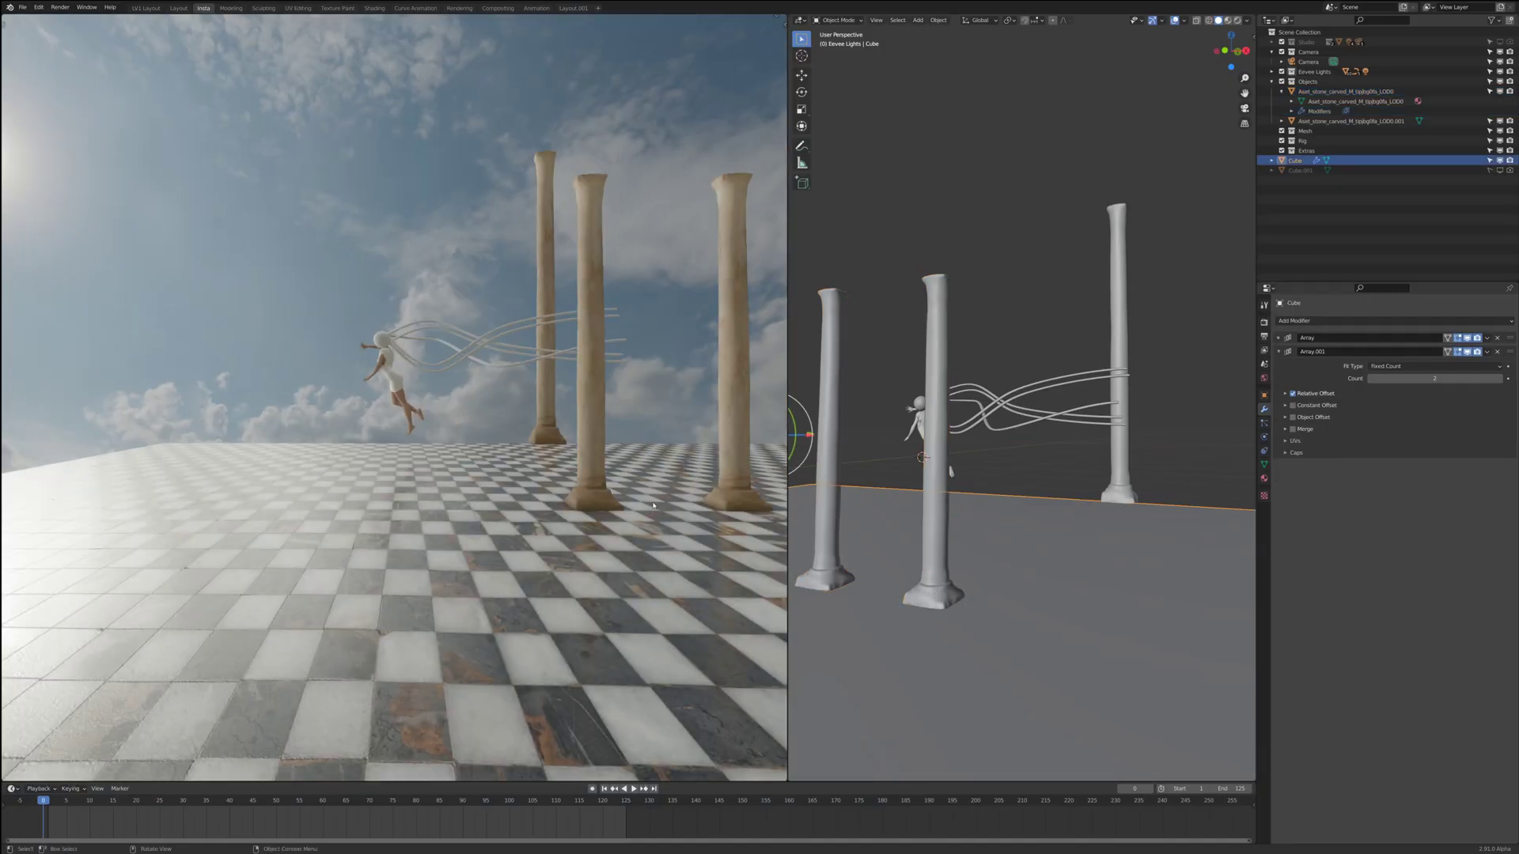
click(603, 479)
click(1502, 365)
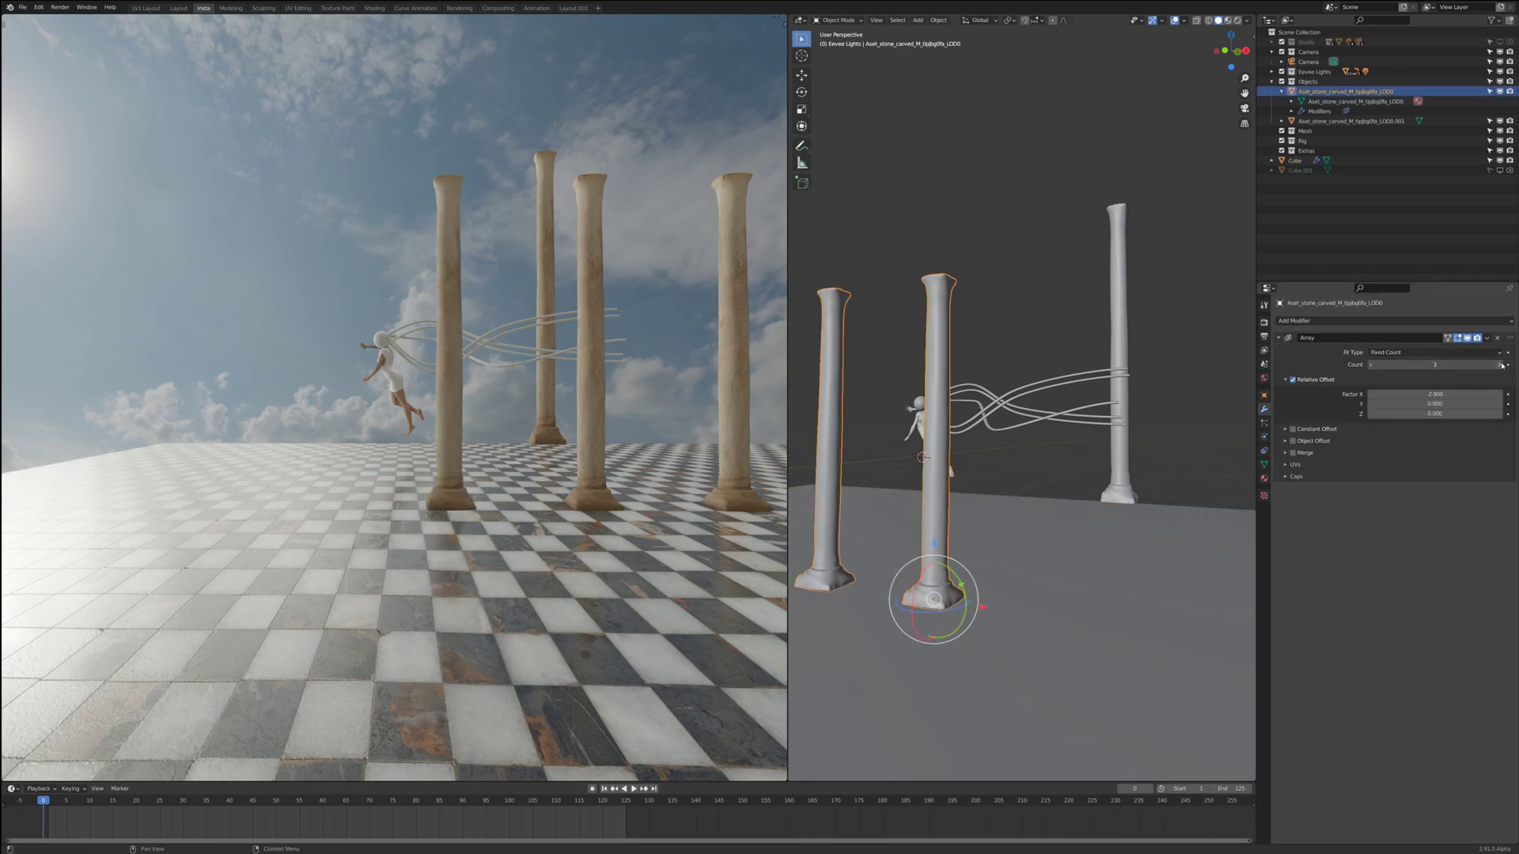
click(1502, 365)
click(1502, 365)
click(1502, 365)
click(1502, 365)
key(alt+a)
key(KP_0)
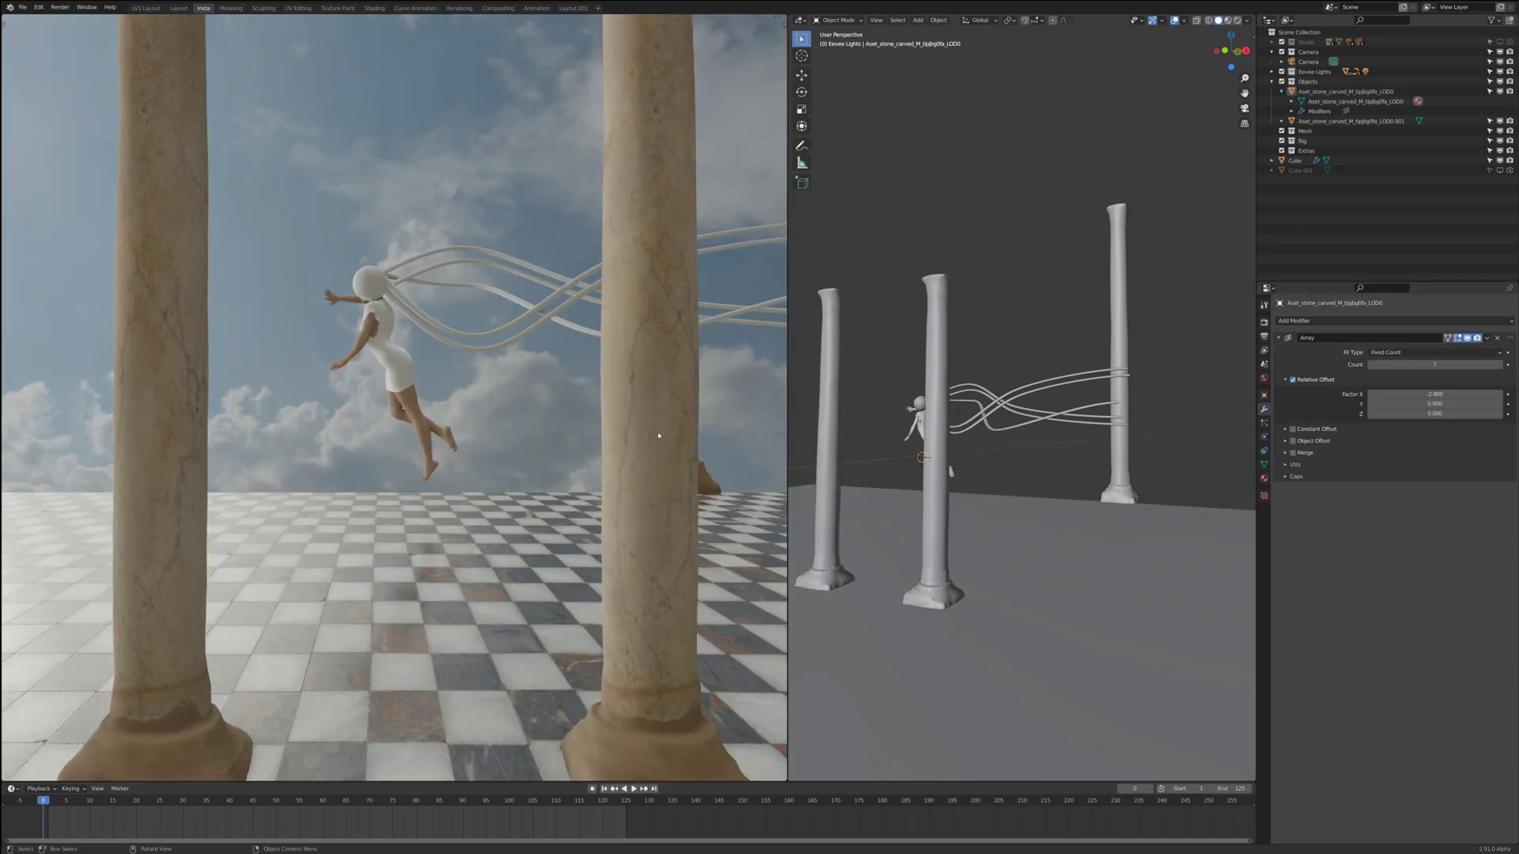
key(KP_0)
key(KP_0)
click(944, 451)
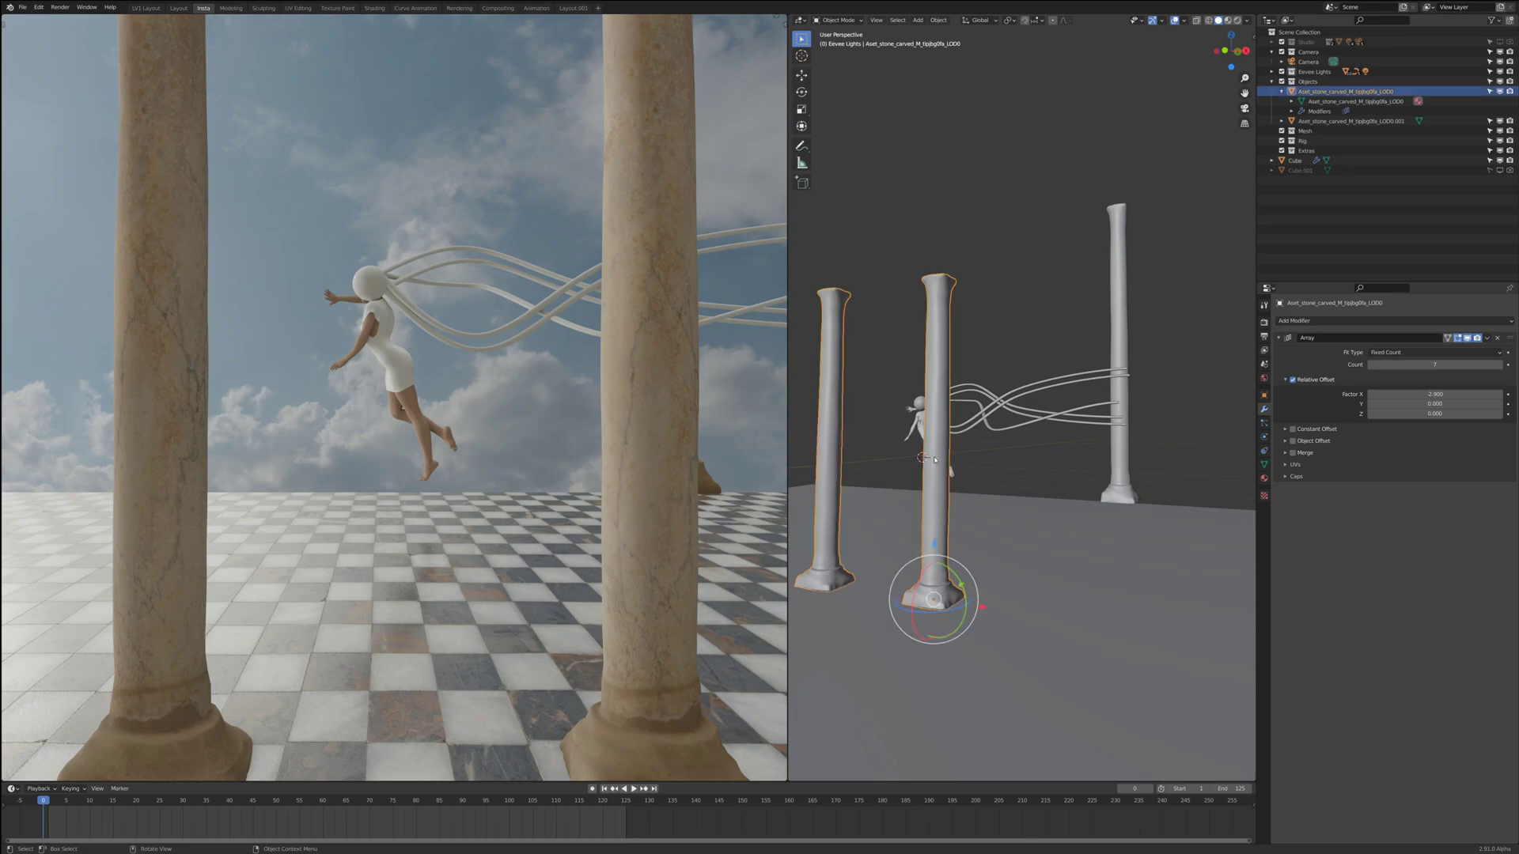
Select the tall back column and link the front column's Array modifier onto it
middle_drag(945, 451, 1060, 377)
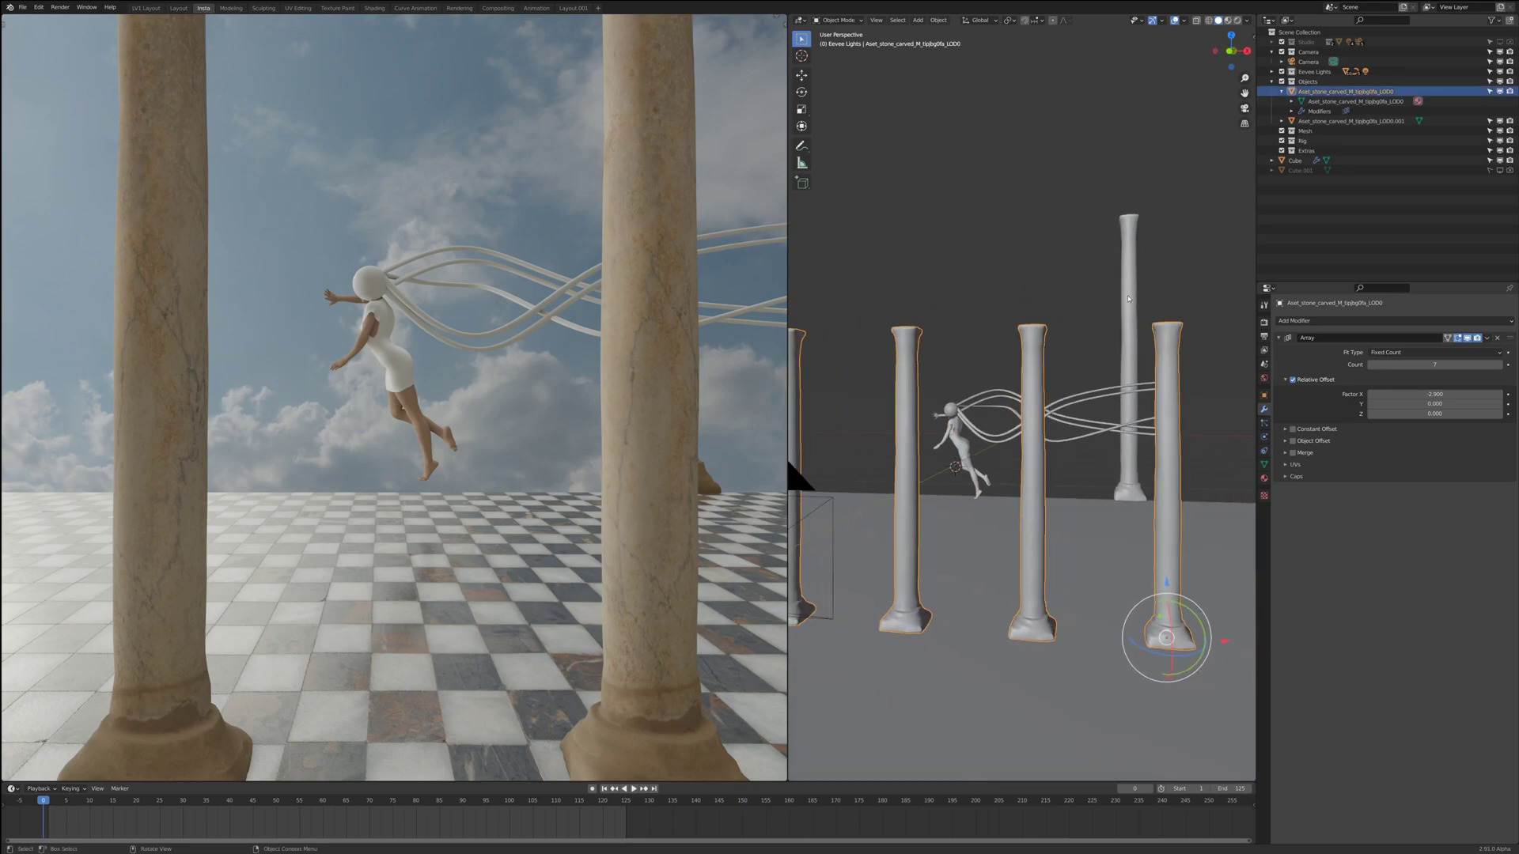
click(1129, 299)
key(KP_Divide)
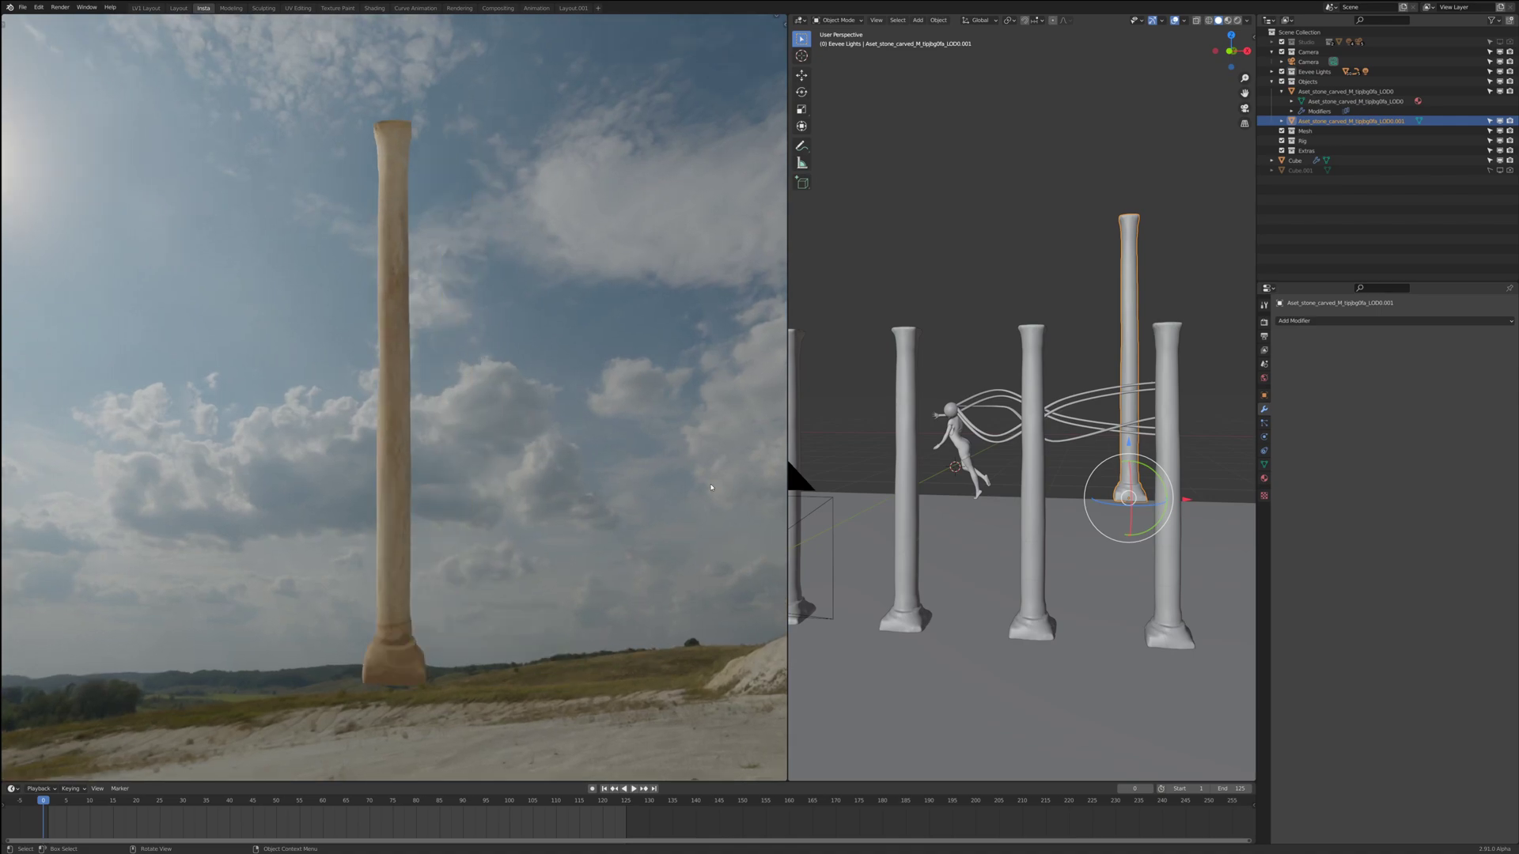
key(KP_Divide)
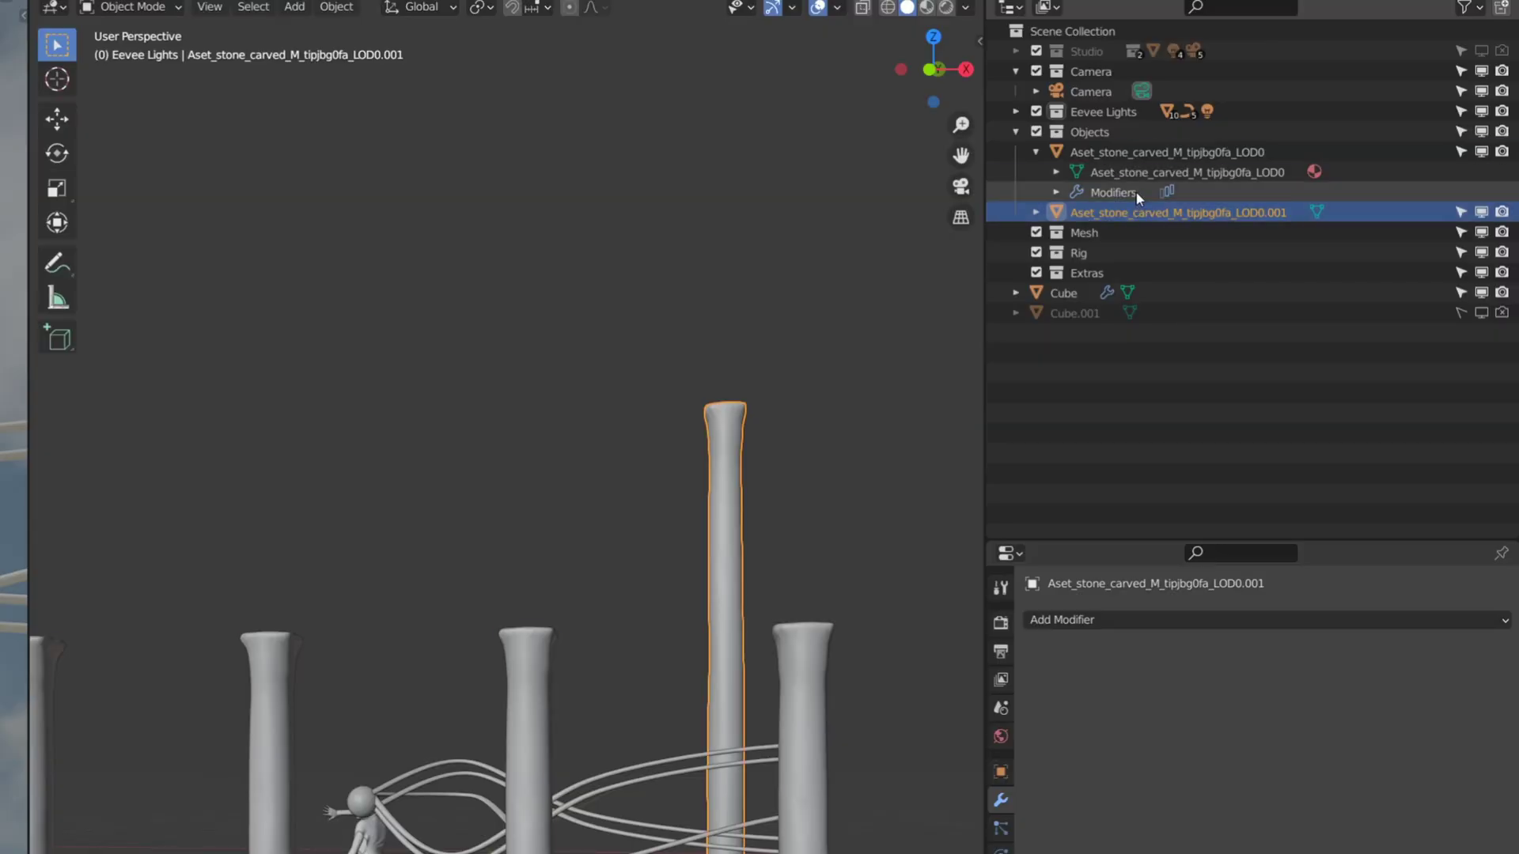
click(1322, 109)
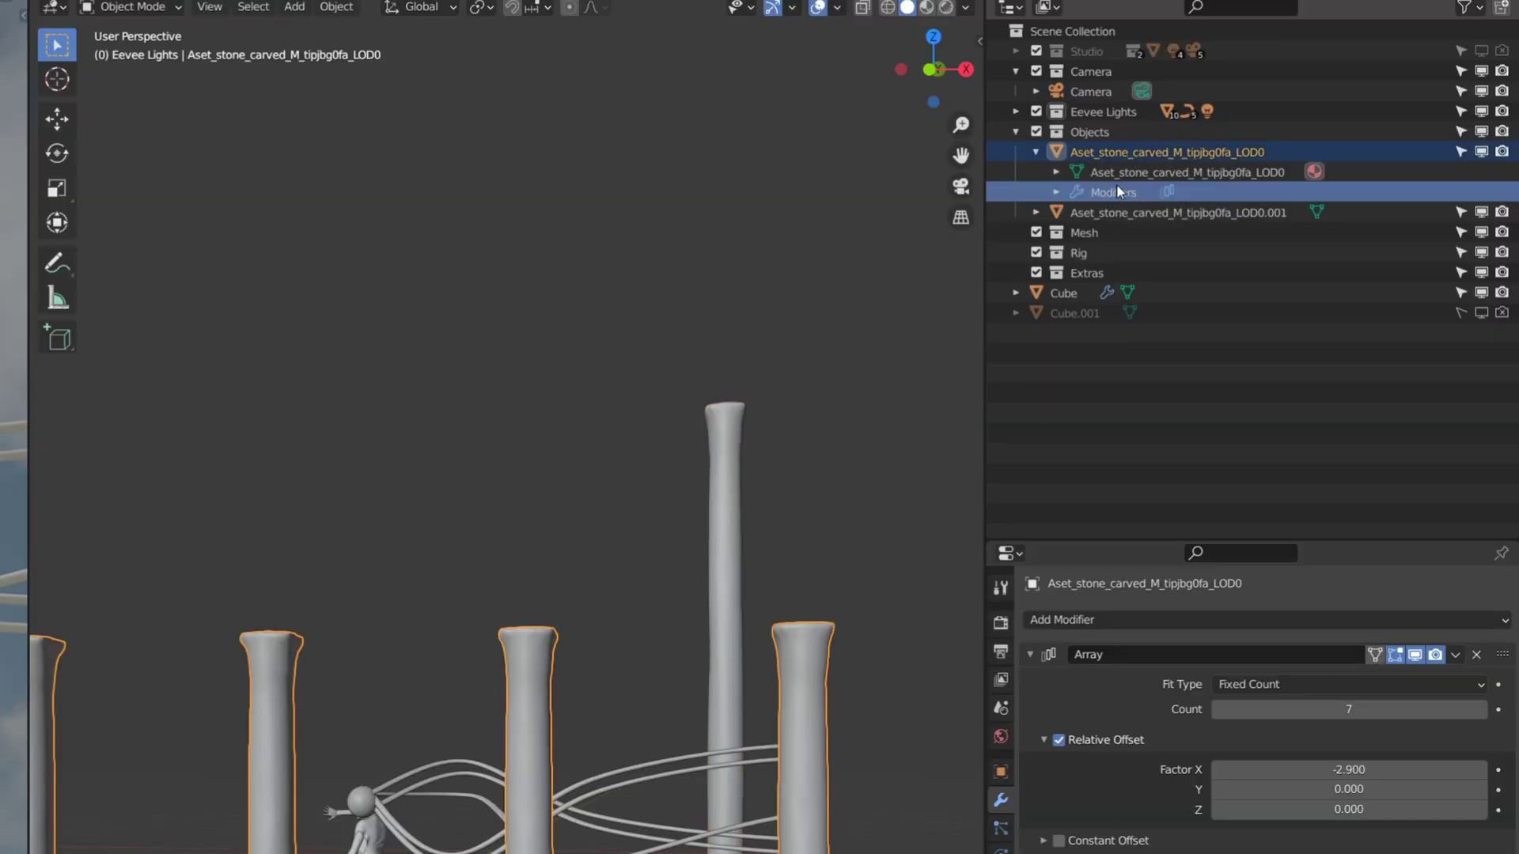
drag(1090, 192, 1203, 210)
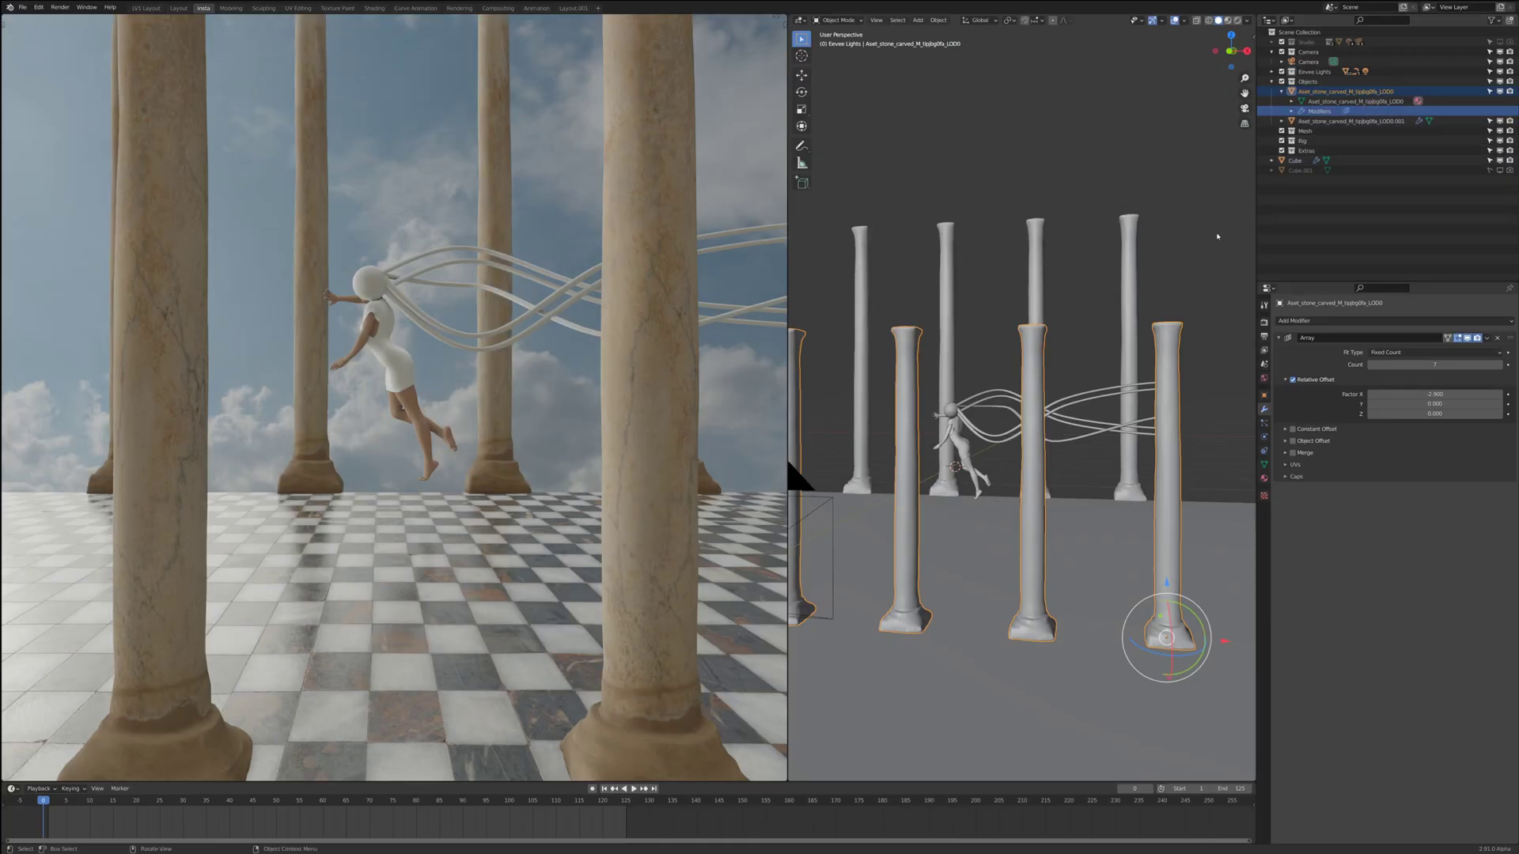
Set the back column array to 6 copies with Factor X -2.0, then show render settings
click(1134, 289)
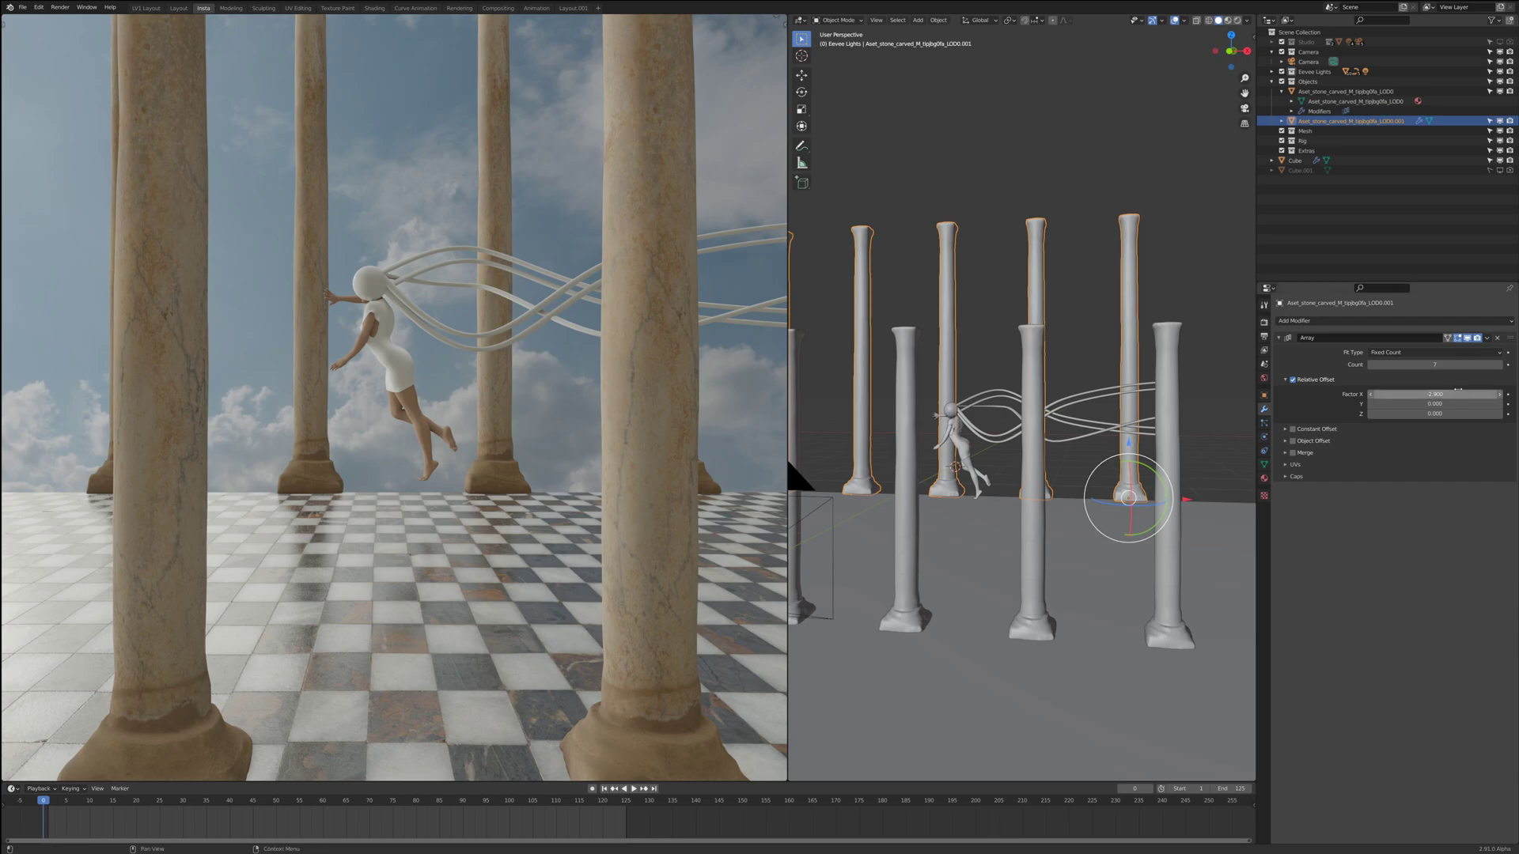
click(1424, 366)
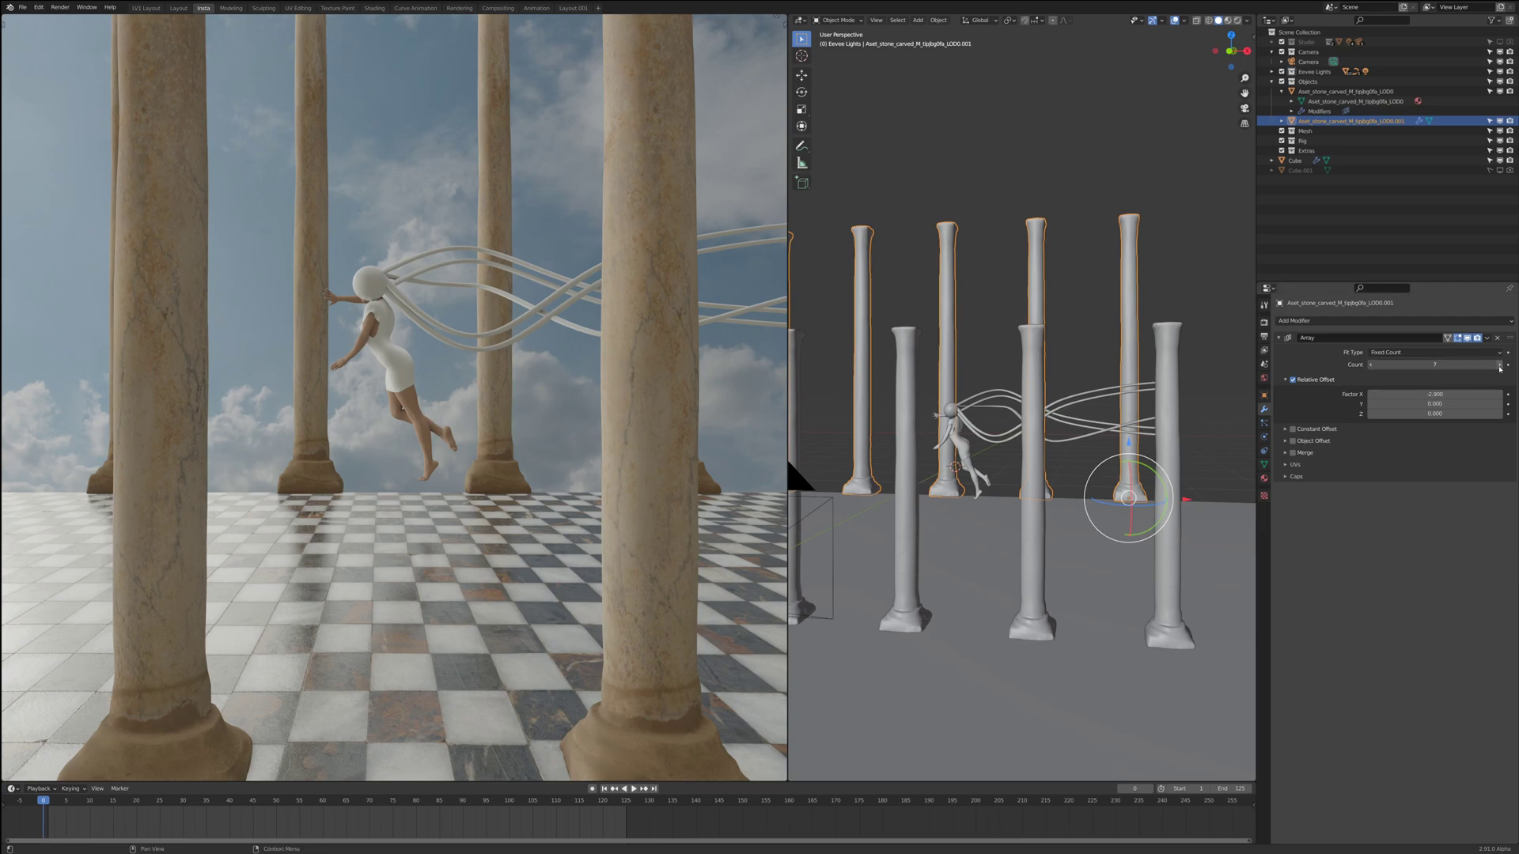
text(9)
key(Return)
drag(1373, 371, 1457, 372)
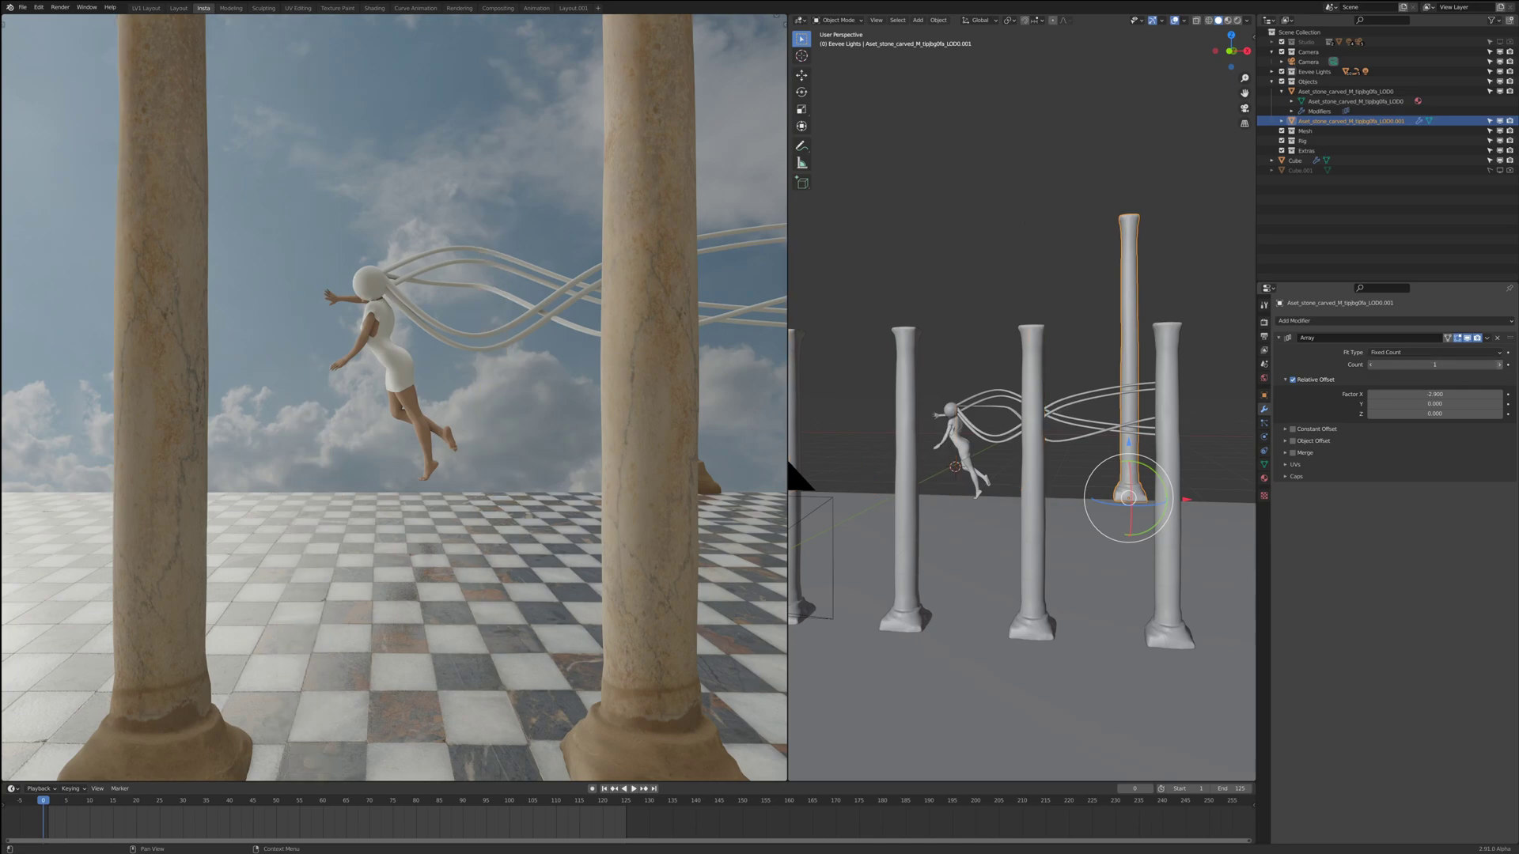
click(1498, 366)
click(1499, 366)
click(1499, 366)
click(1498, 367)
click(1499, 366)
click(1498, 366)
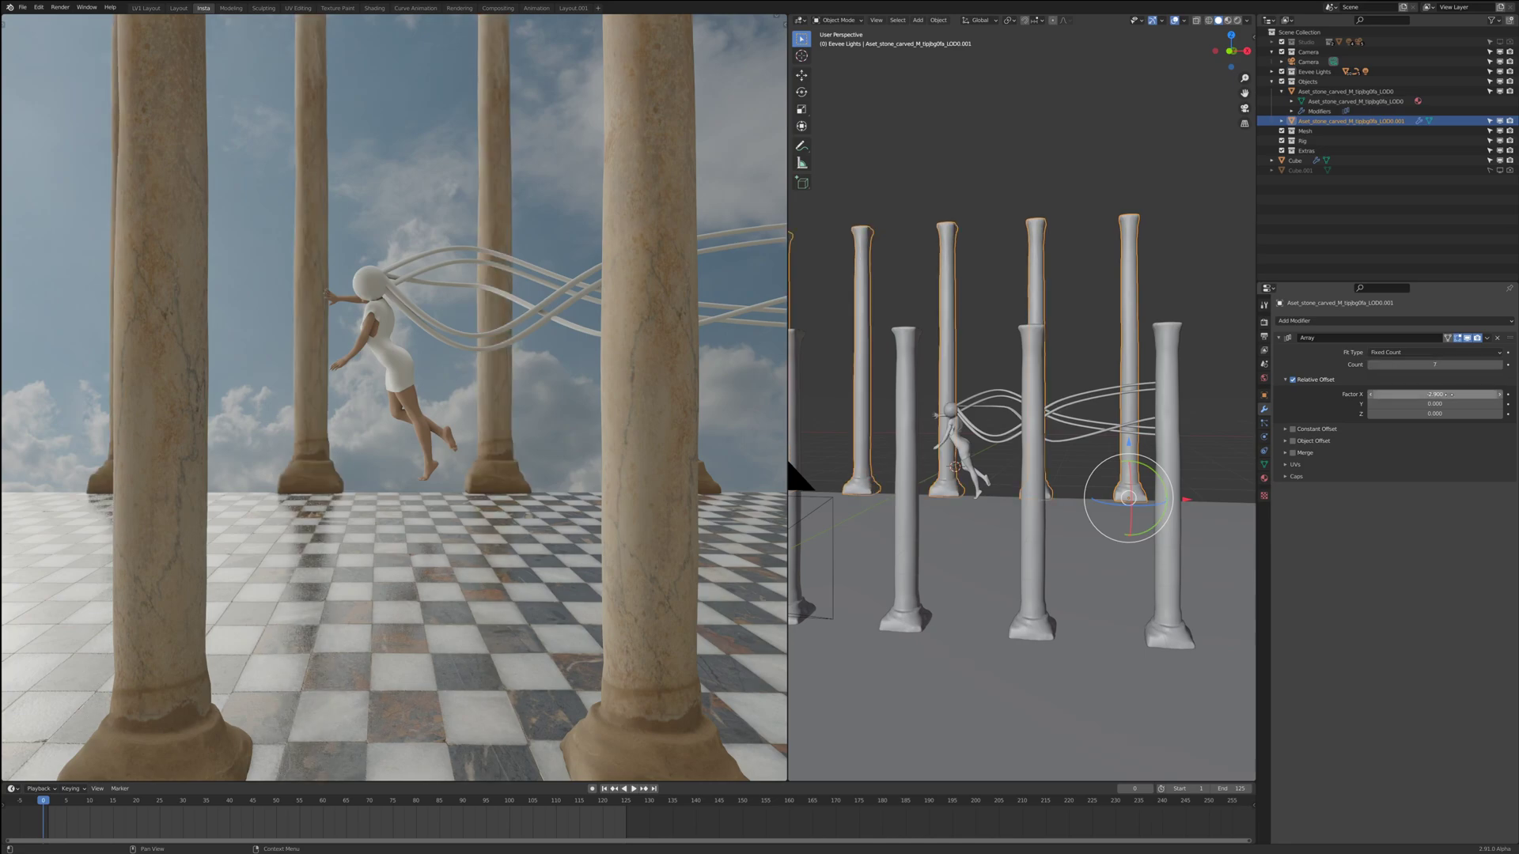
ctrl+drag(1434, 394, 1499, 394)
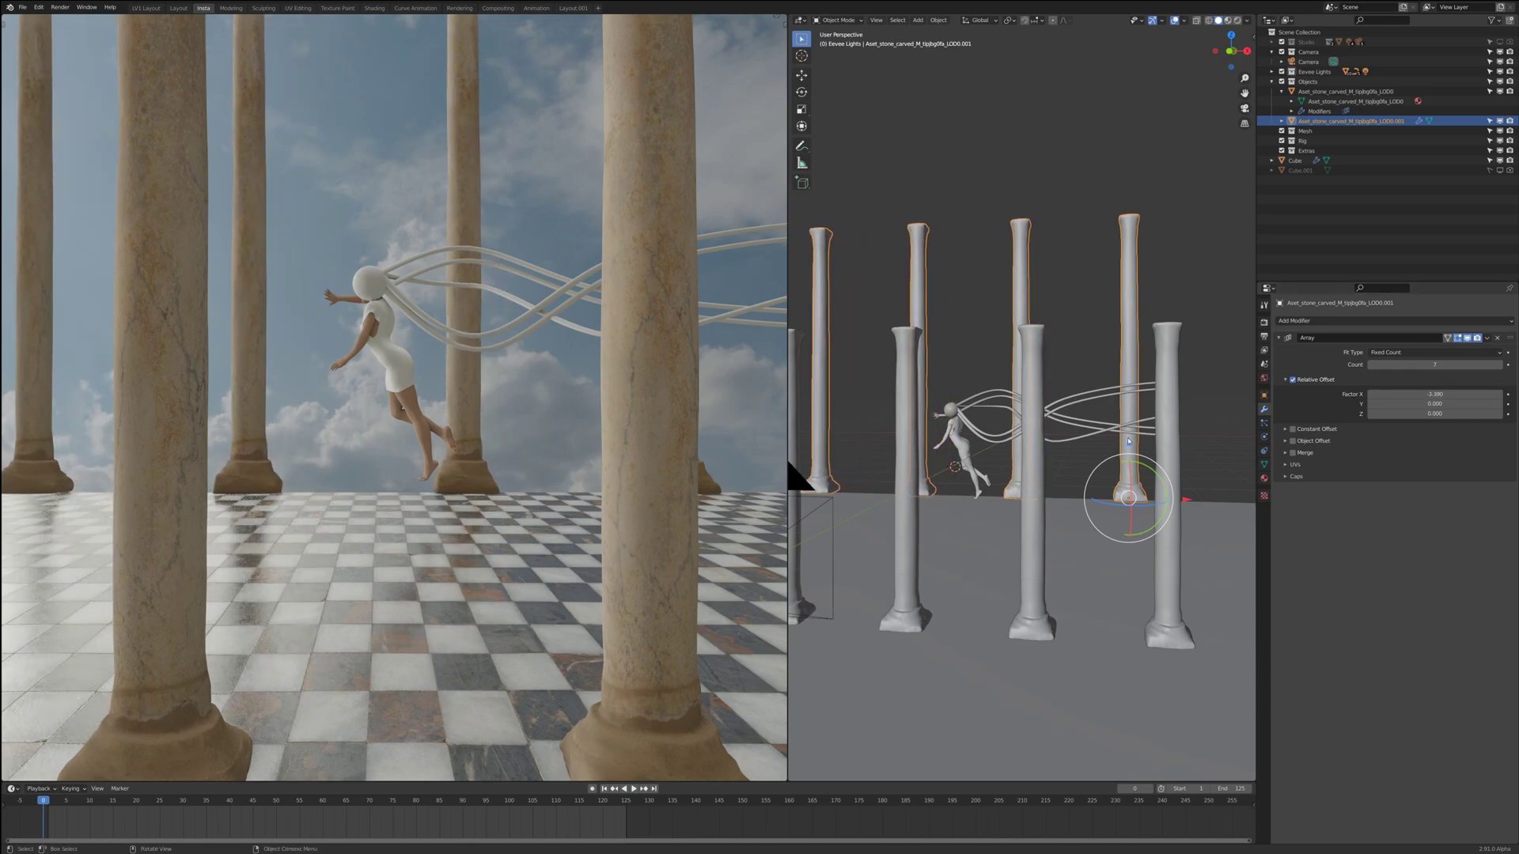
click(1264, 322)
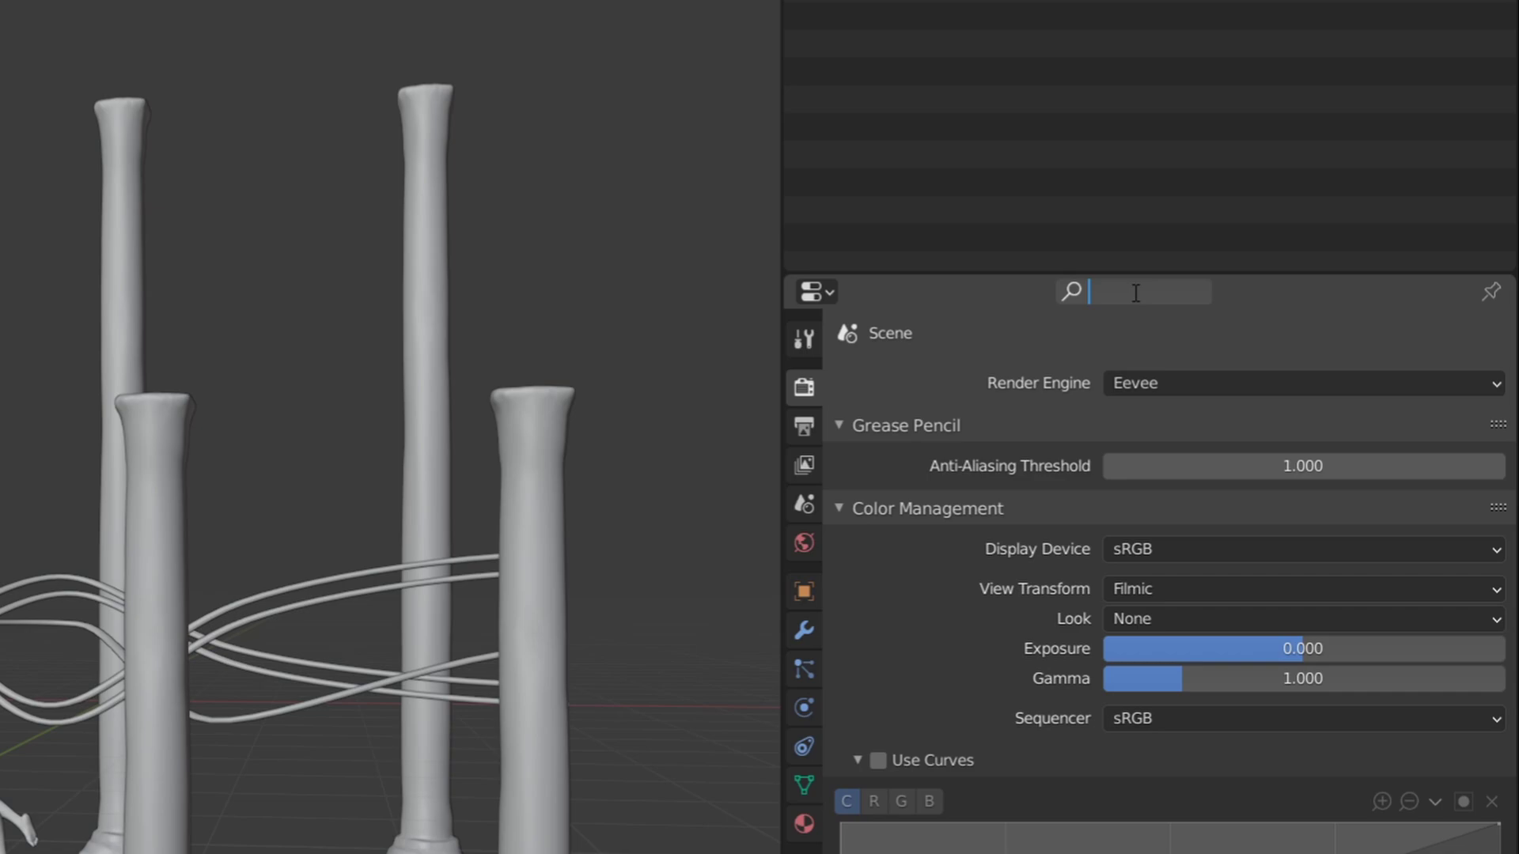
Search 'colo' in Properties and set Color Management Look to High Contrast
text(colo)
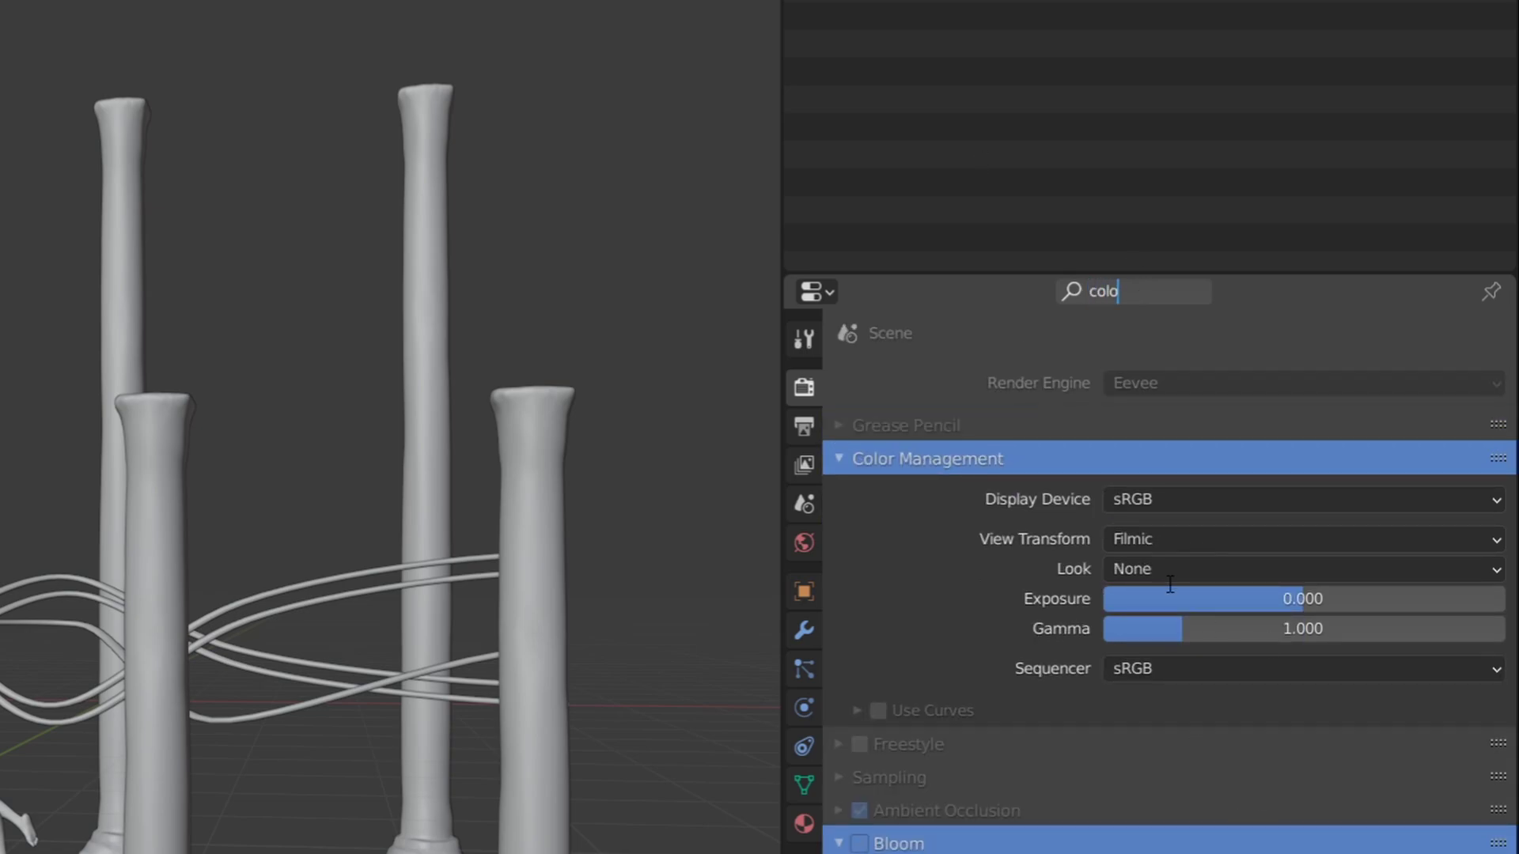
click(1152, 567)
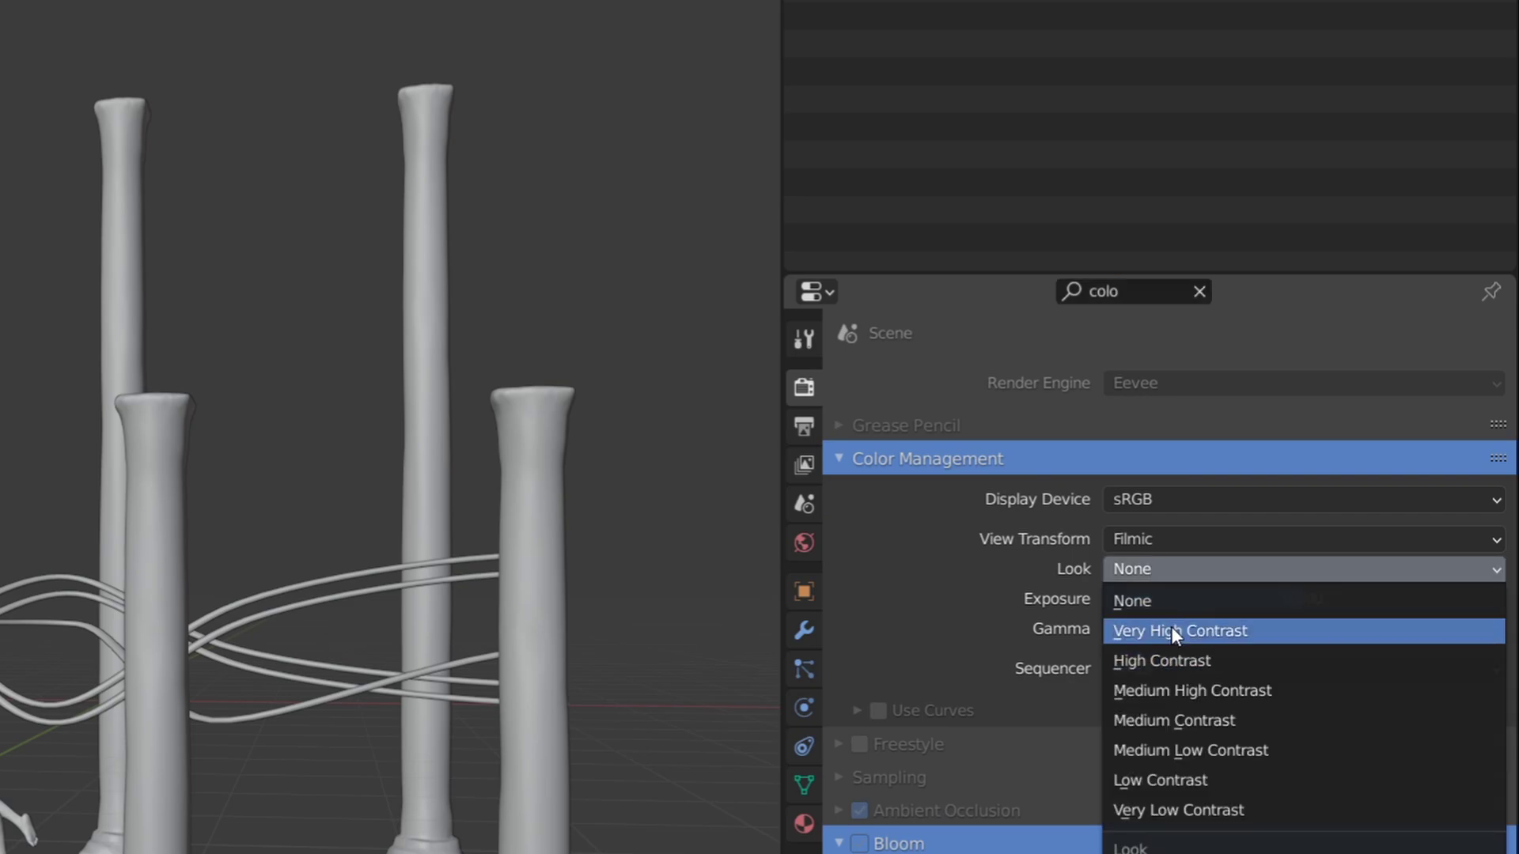
click(1174, 661)
click(1176, 568)
click(1181, 690)
click(1182, 572)
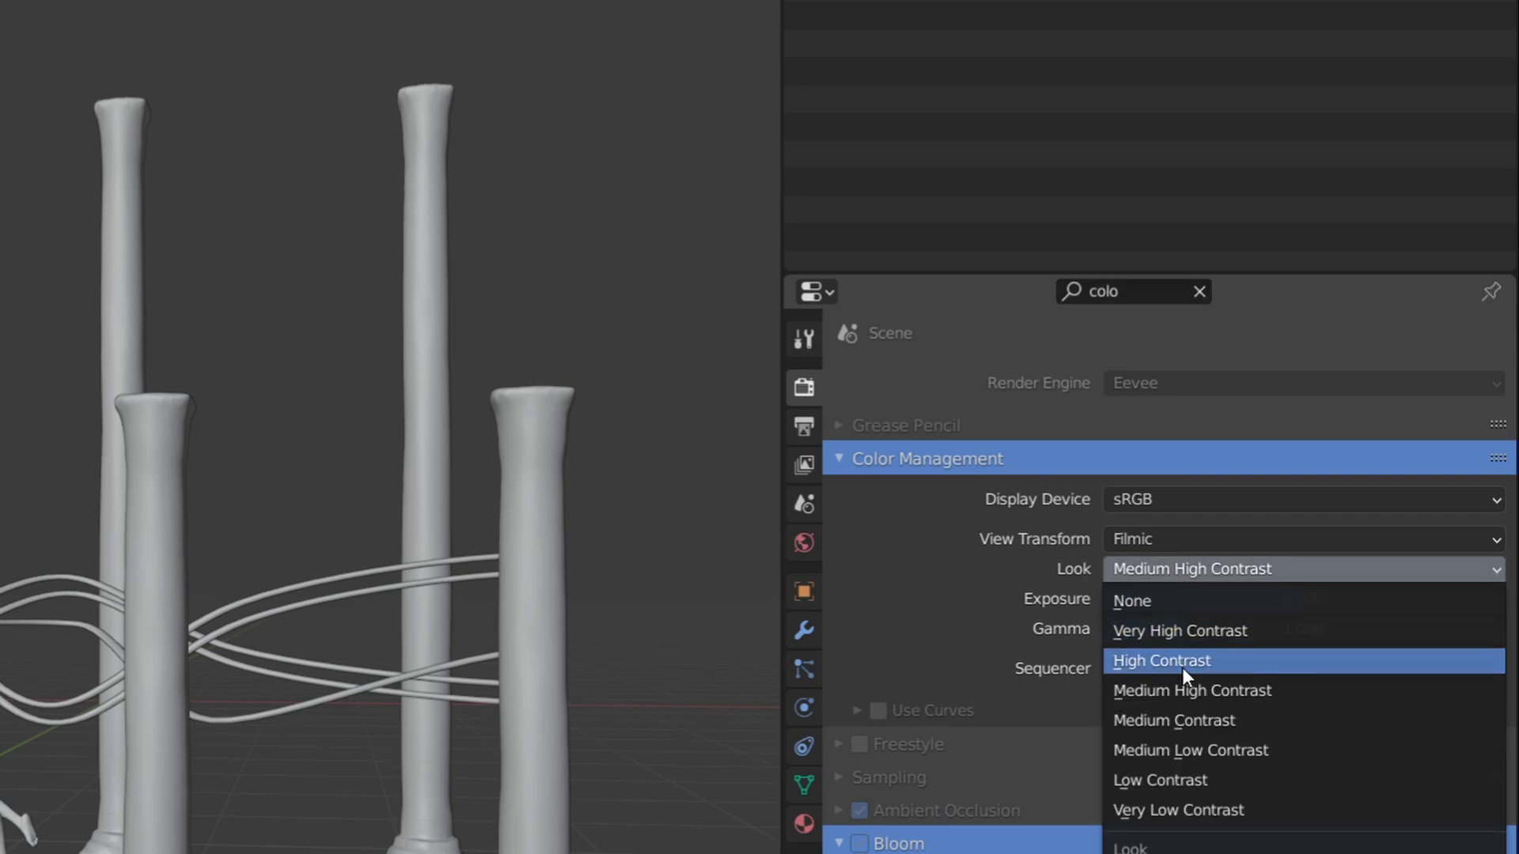
click(1176, 671)
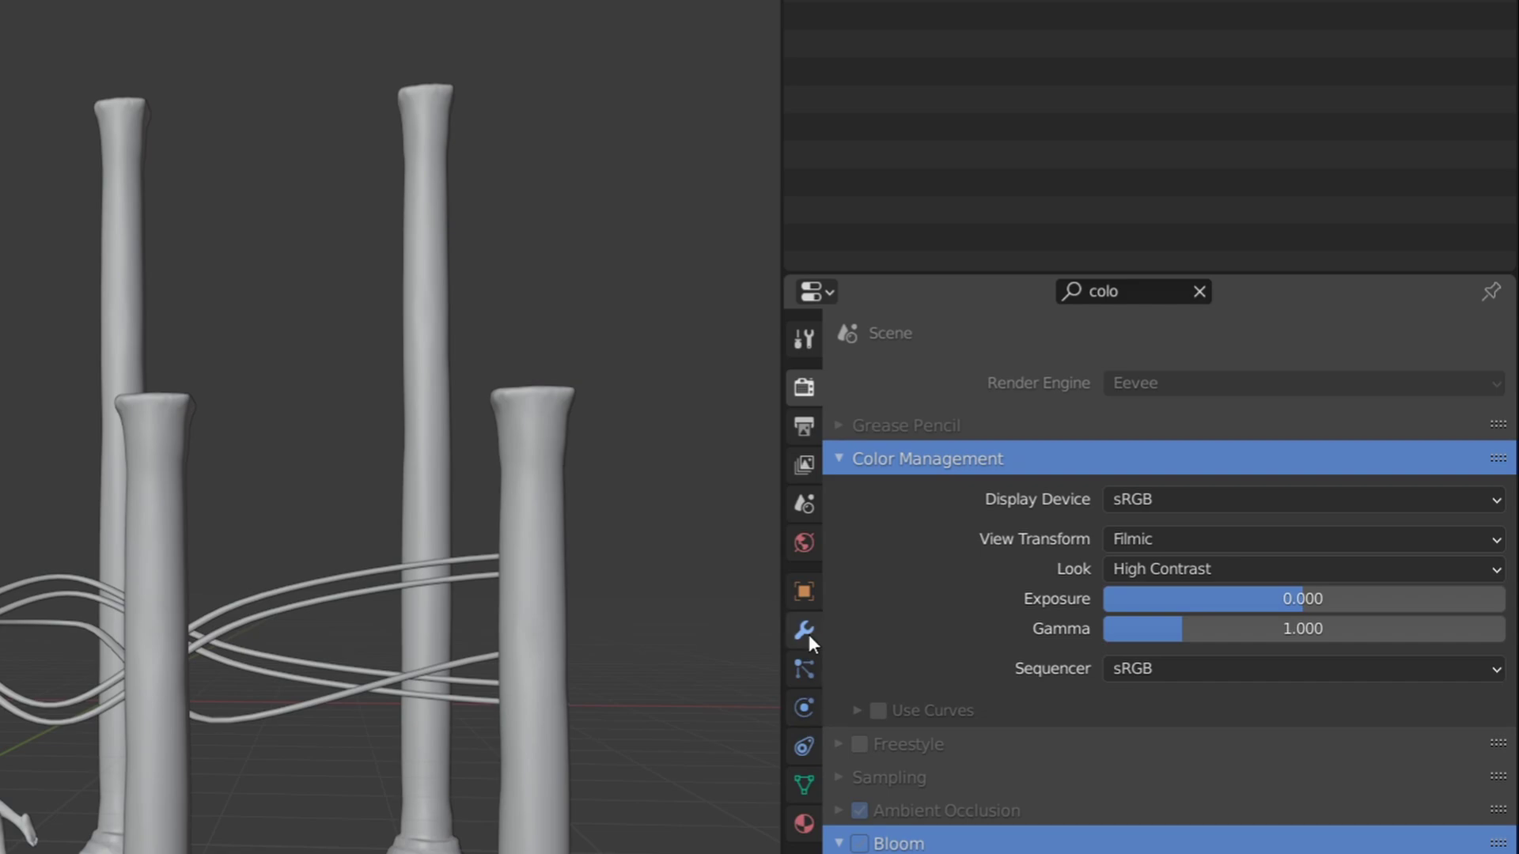
Show the column's Roman_Column_tipjbg0fa material settings with its Principled BSDF surface
click(804, 631)
click(803, 823)
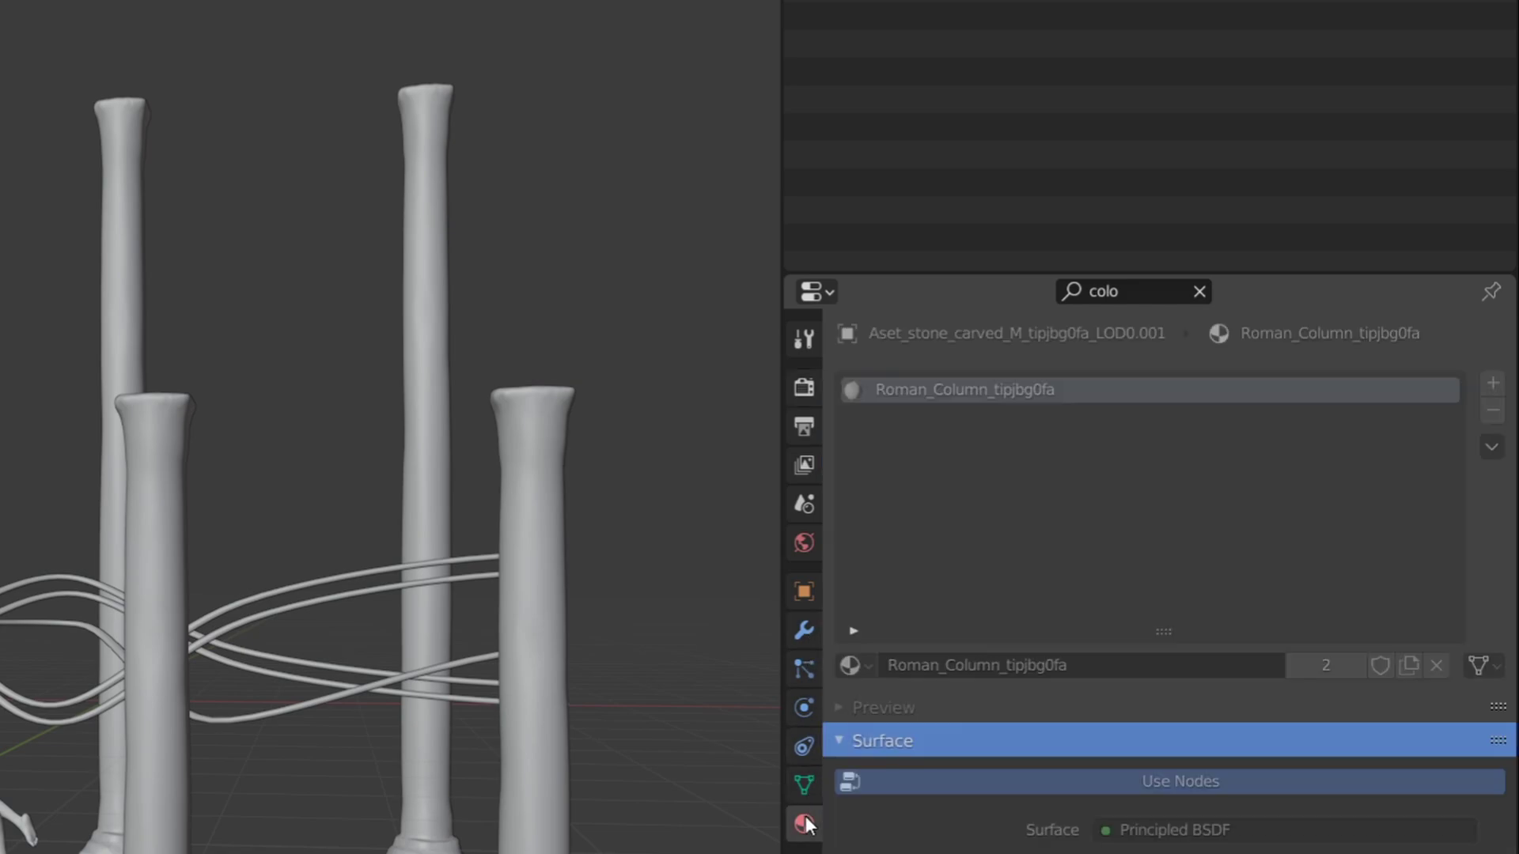
scroll(1043, 663, down, 2)
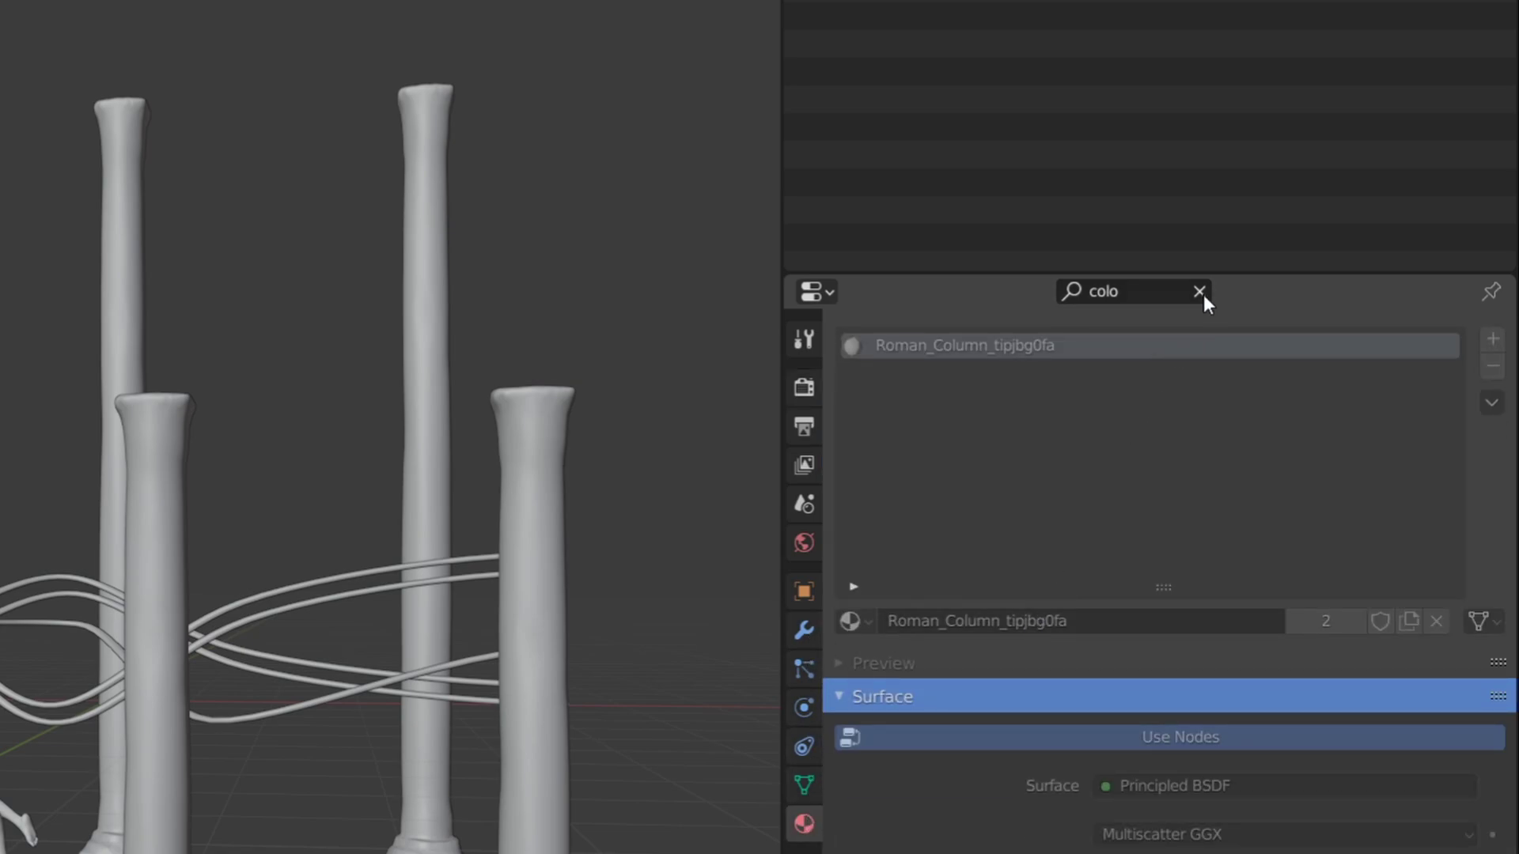
Search the properties for 'metall', test the Metallic value back at 0, then clear the search
click(1199, 291)
text(metall)
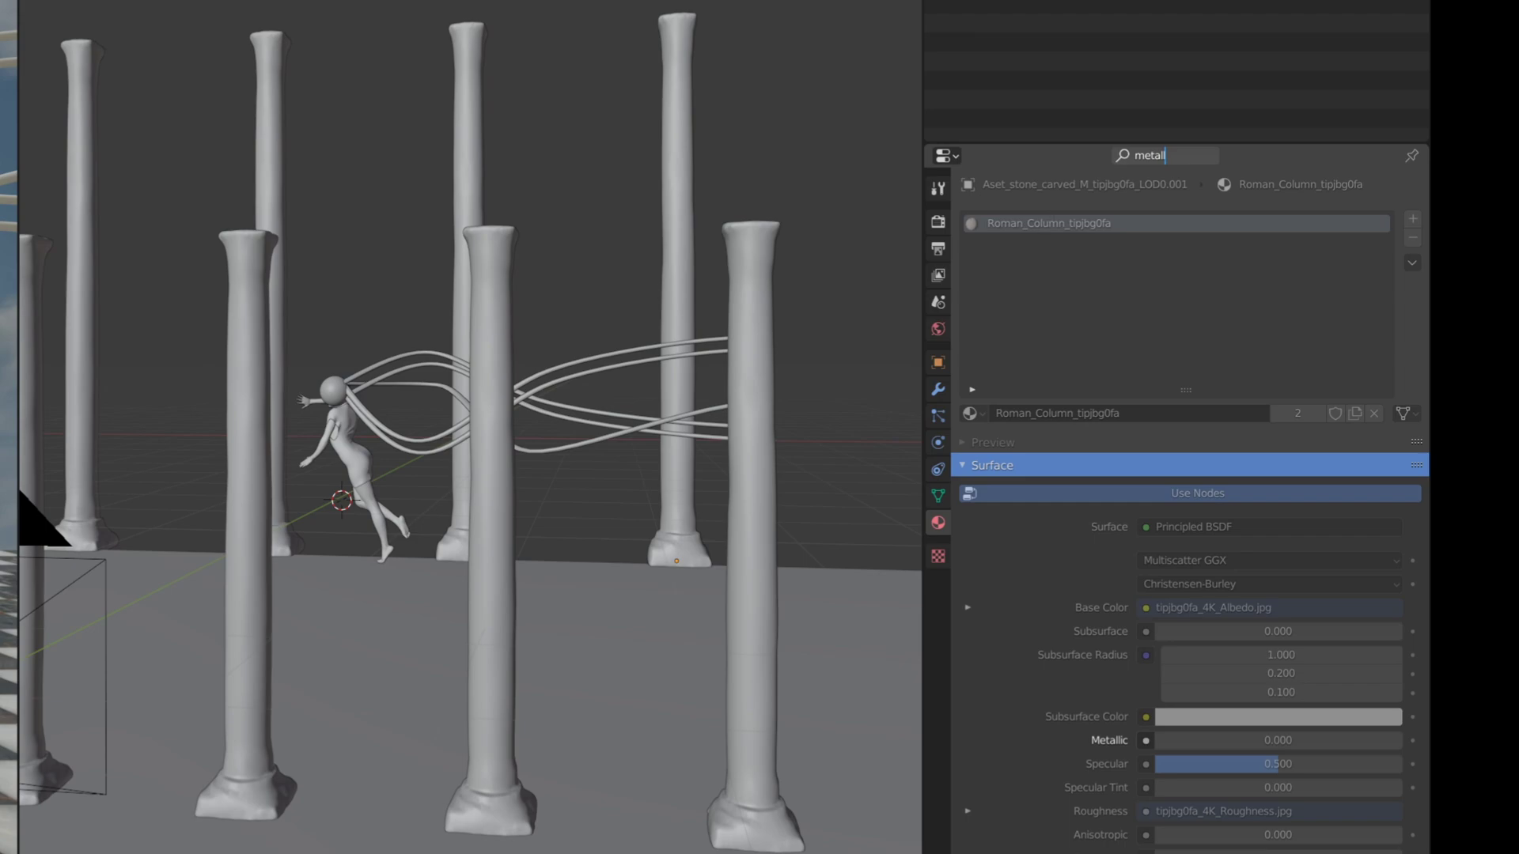
key(Return)
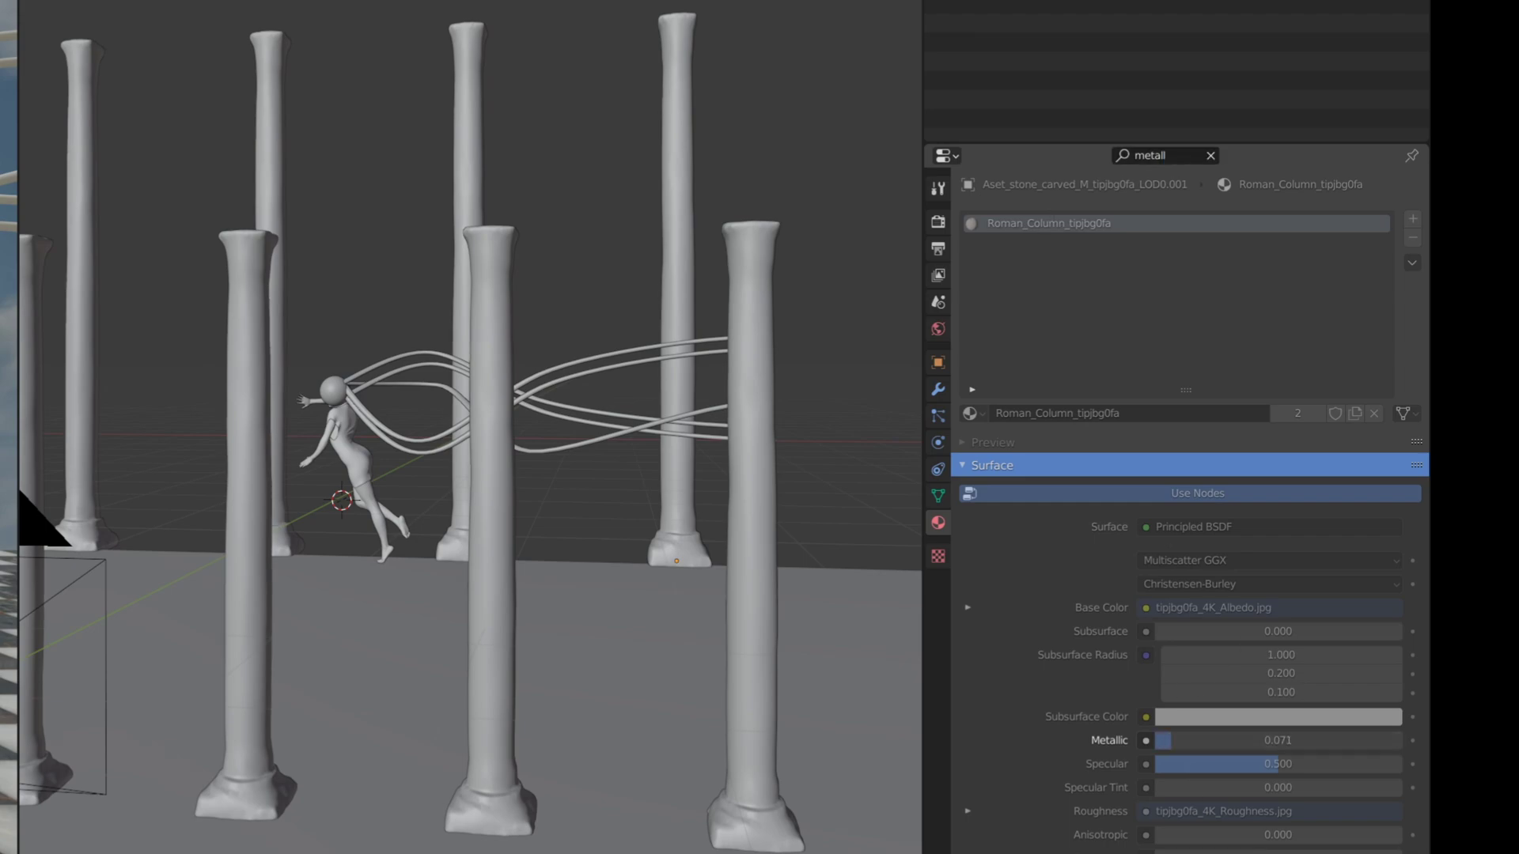
drag(1277, 740, 1157, 741)
click(1211, 155)
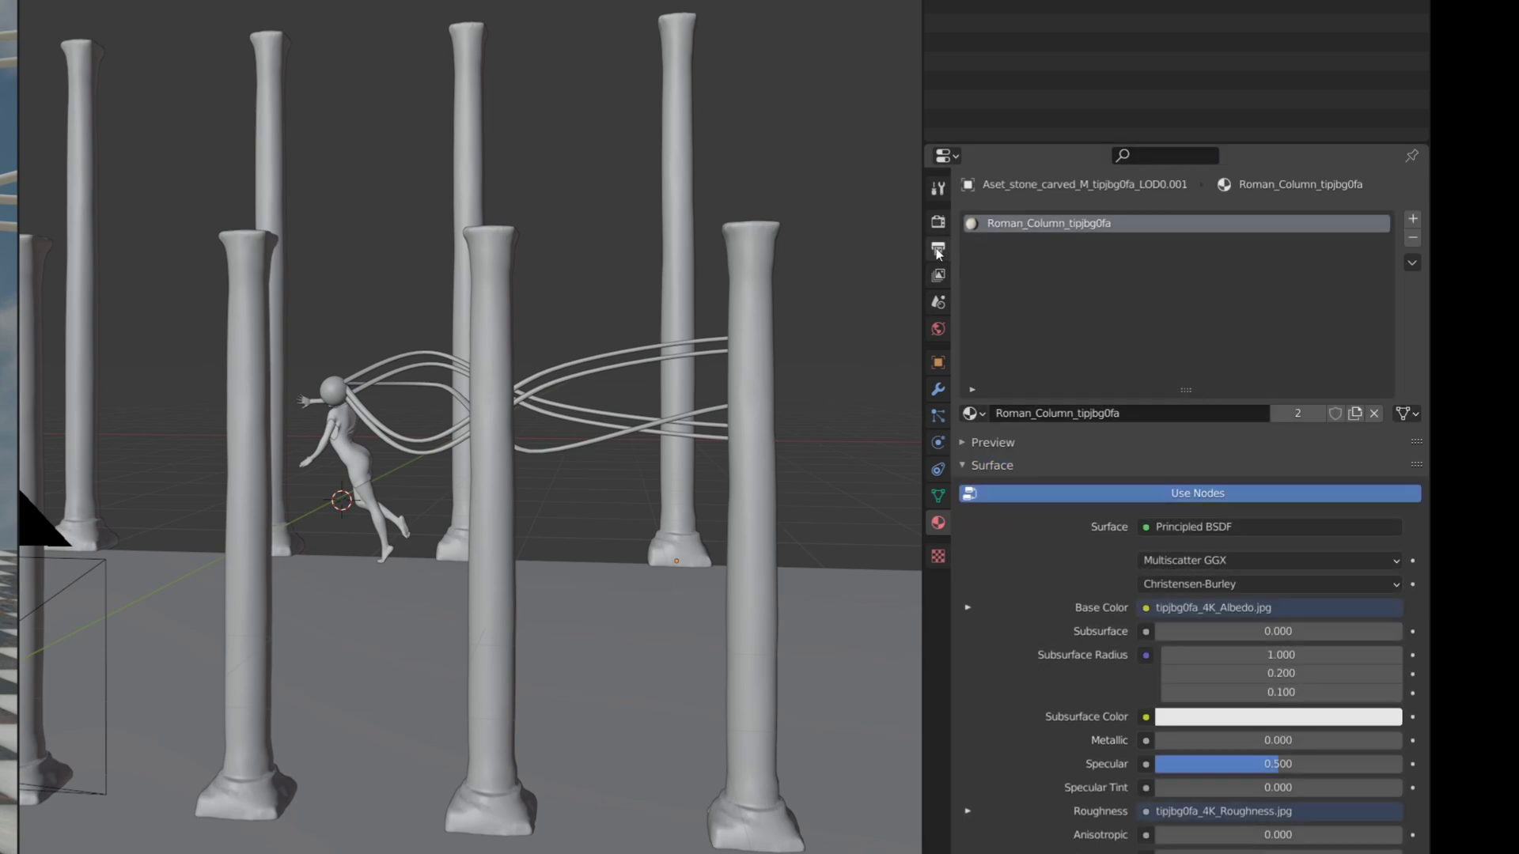
click(939, 250)
Show the Eevee render settings and turn on Film Transparent through a 'transpa' property search
click(939, 224)
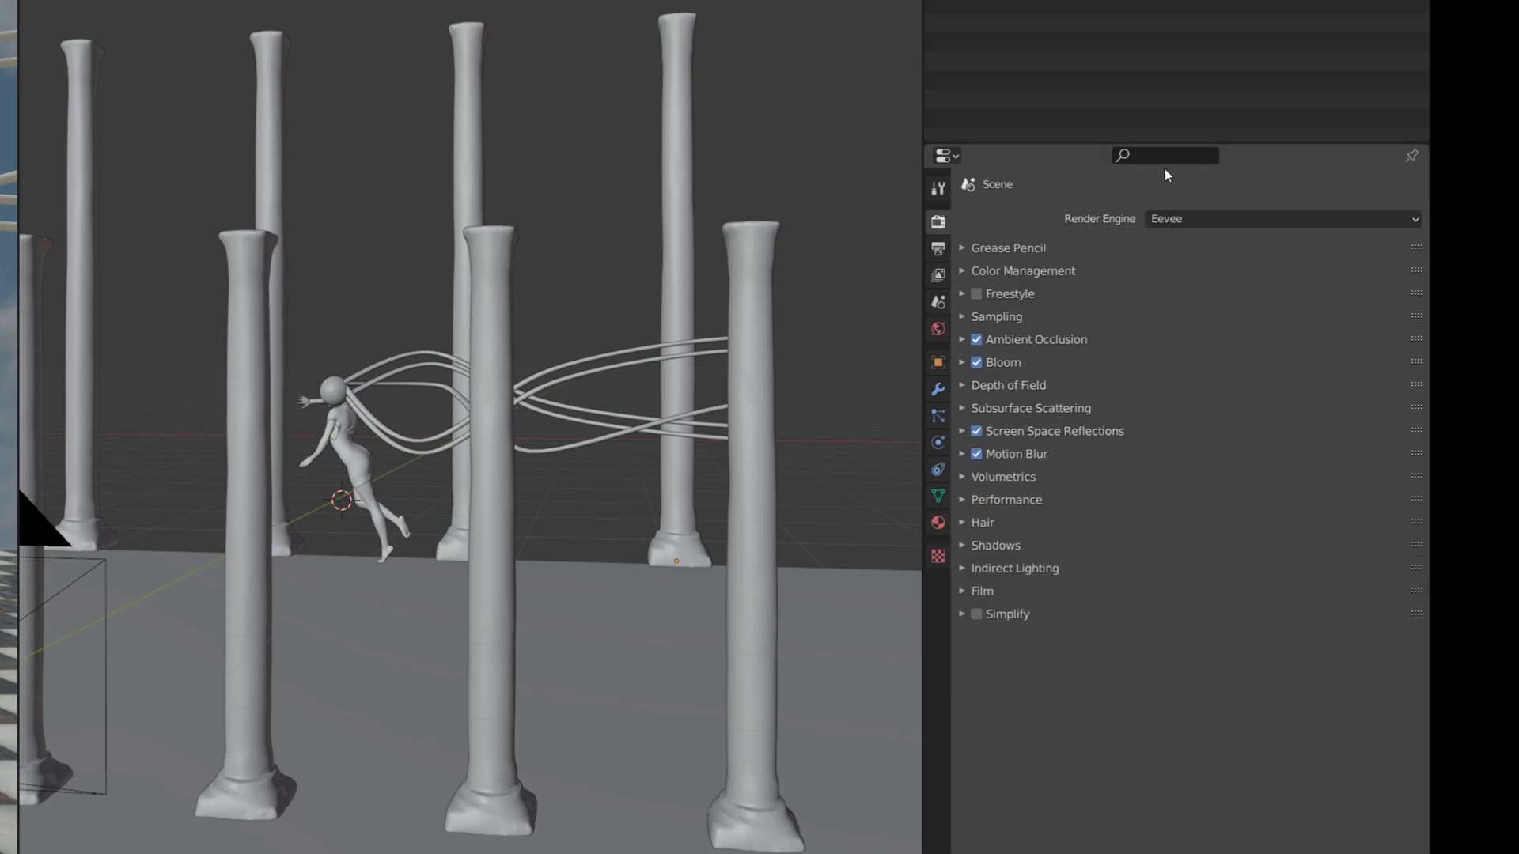
click(1142, 161)
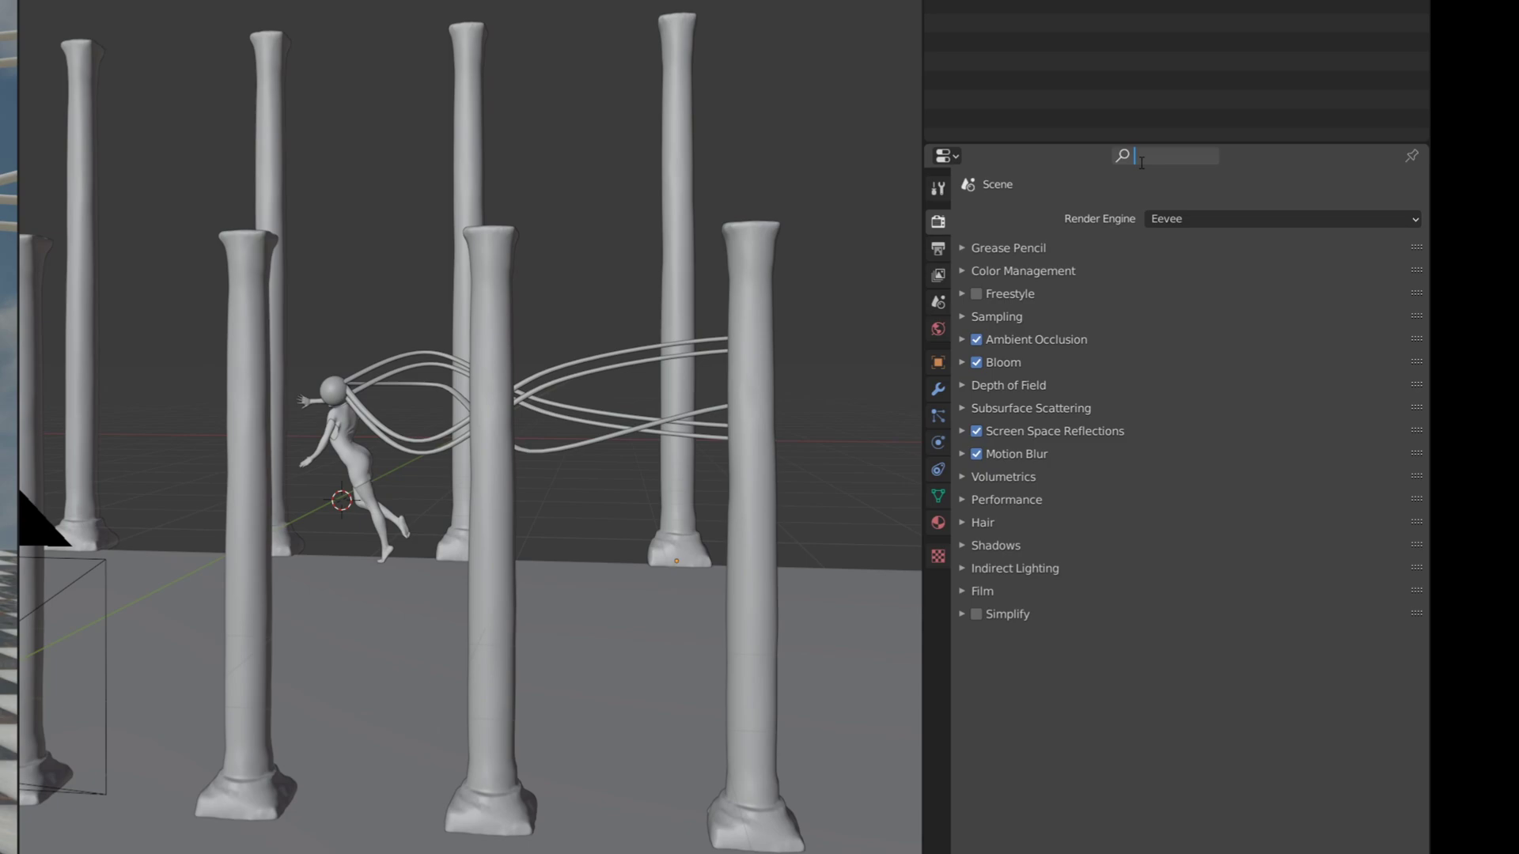
text(trans)
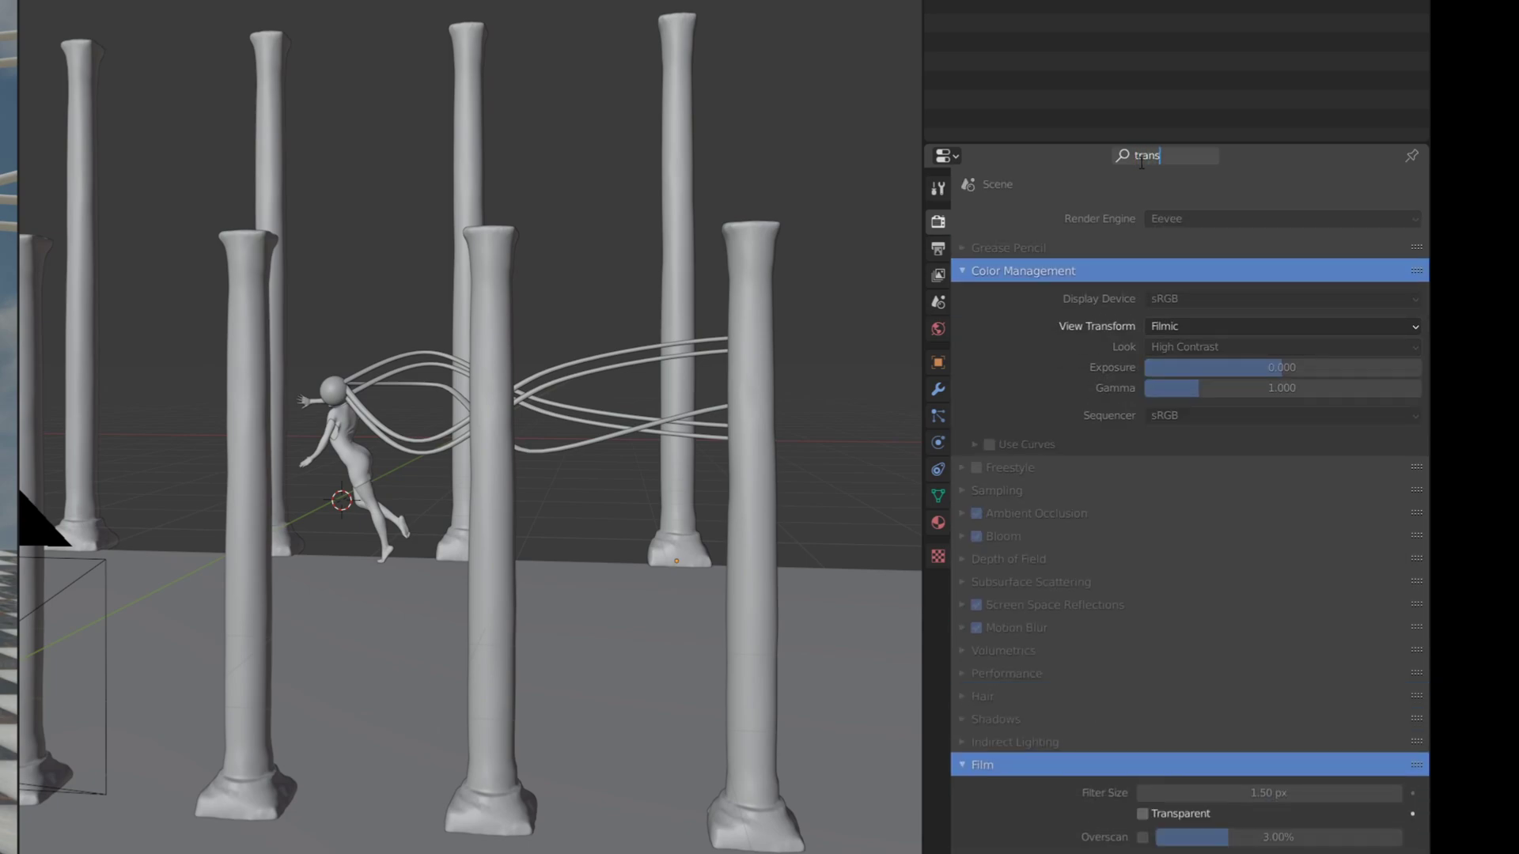
text(pa)
click(1143, 639)
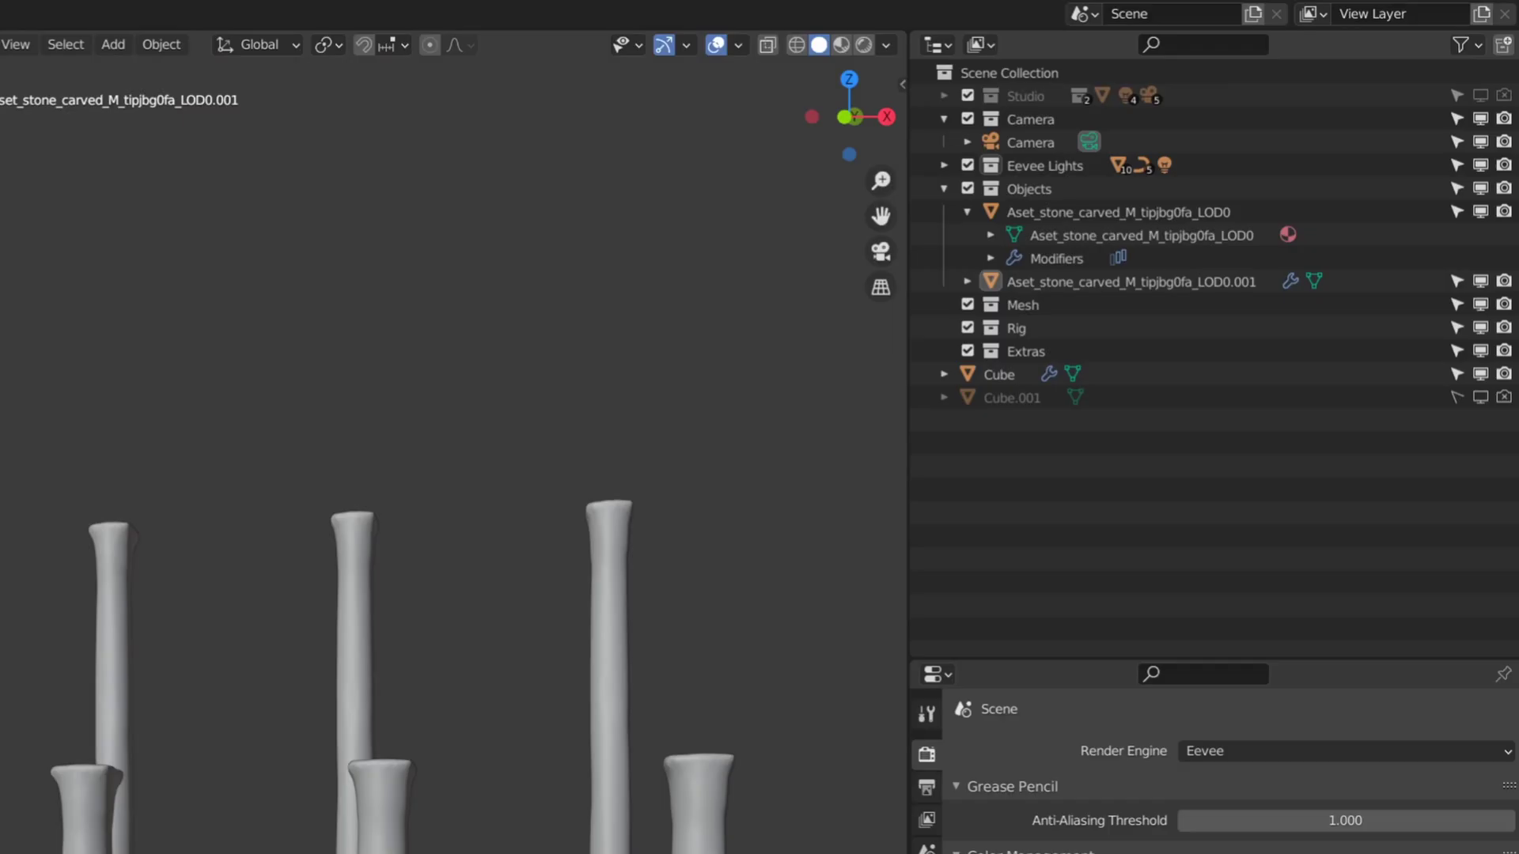
Select the Scene Collection and collapse, then re-expand, the whole hierarchy with Shift+A
click(1011, 70)
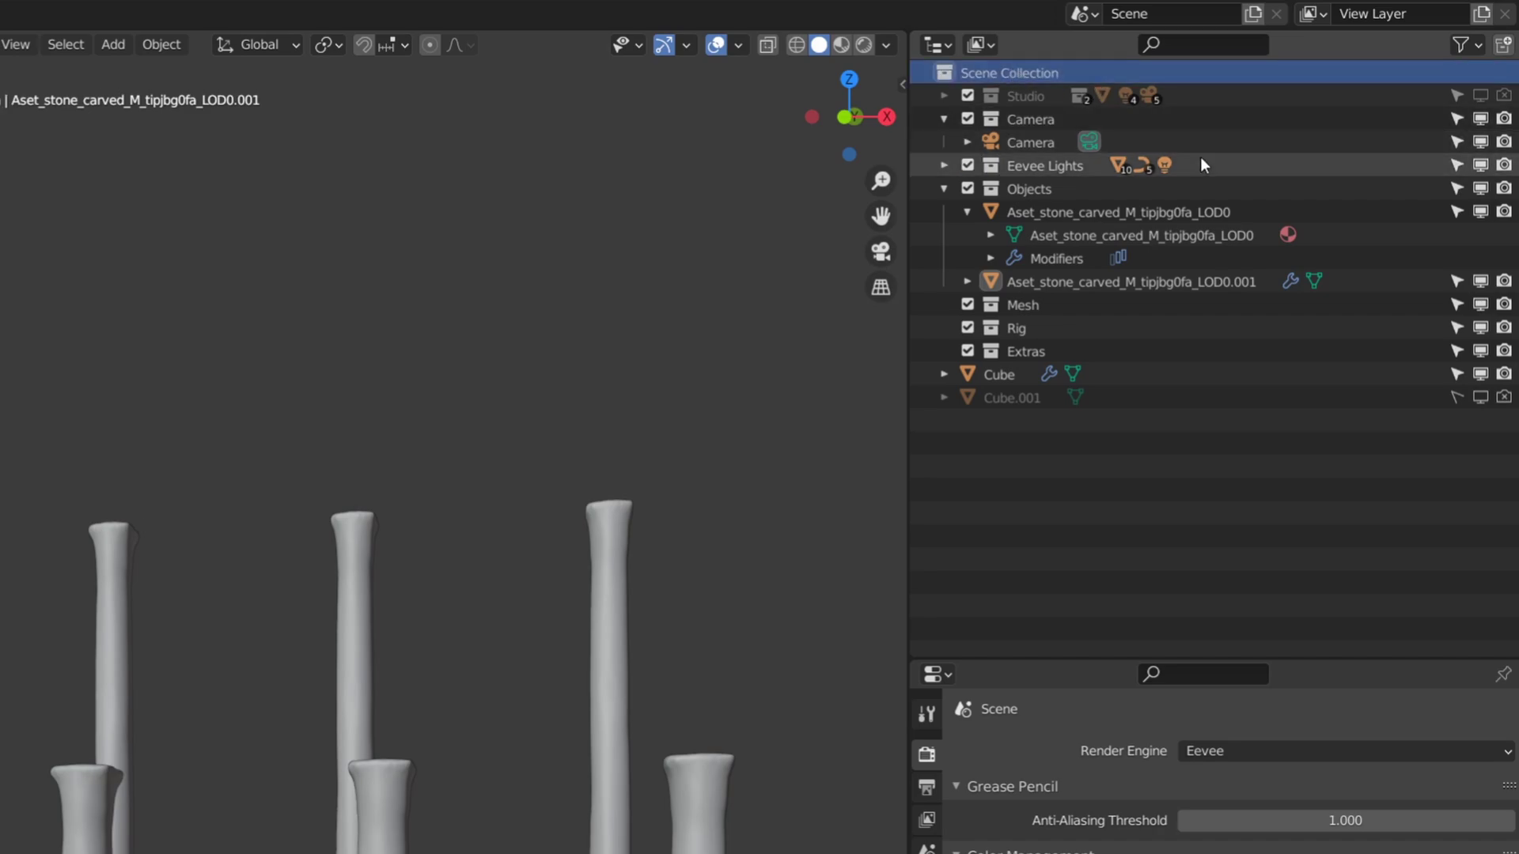
key(shift+a)
key(shift+a)
key(shift+a)
key(shift+a)
key(shift+a)
key(shift+a)
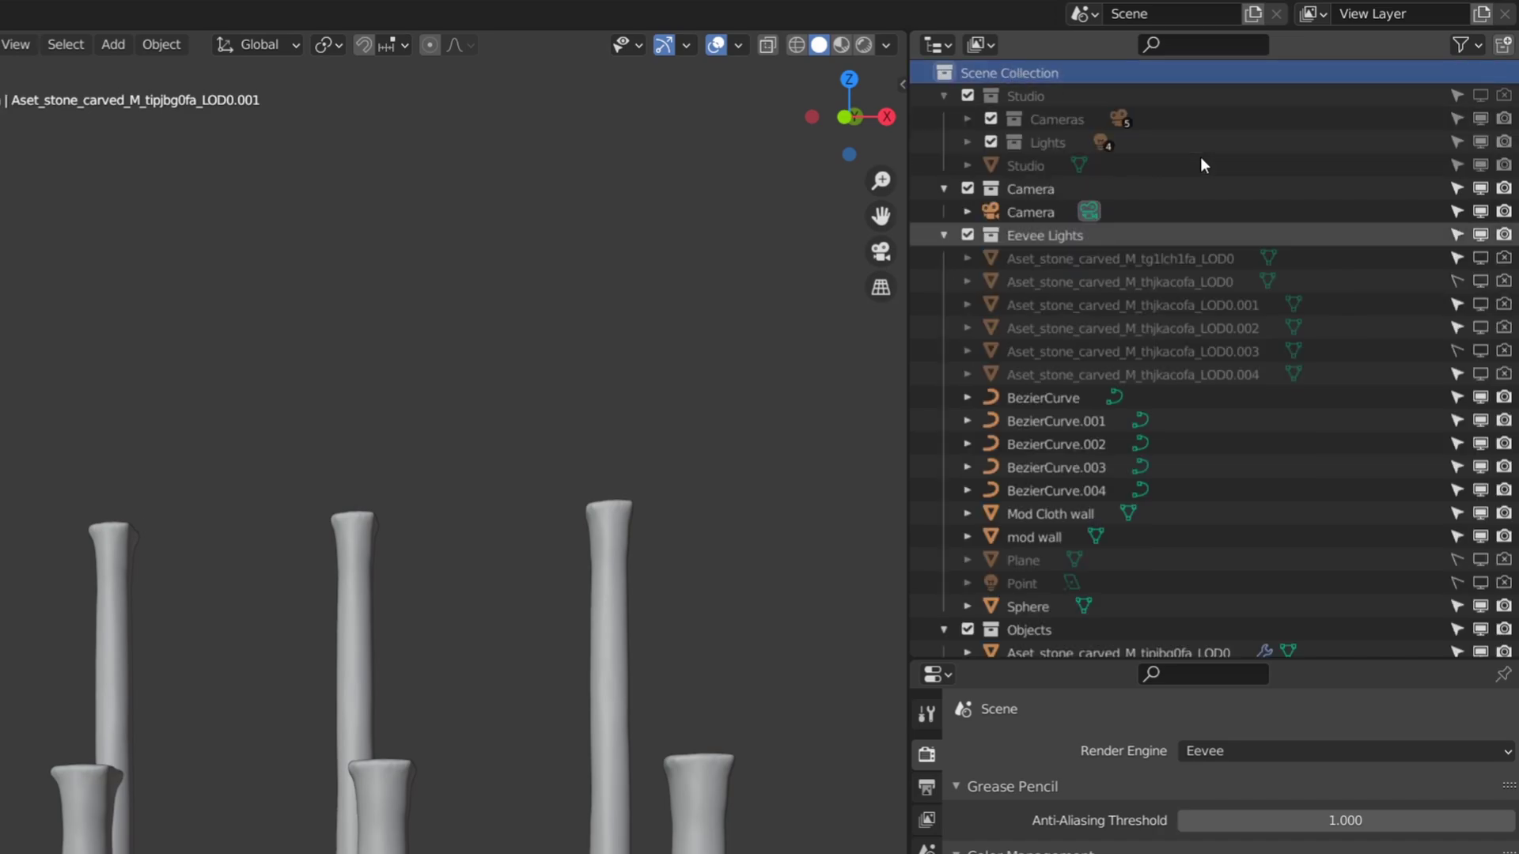
key(shift+a)
key(shift+a)
Step down through Studio, Cameras, Camera, Eevee Lights and Objects with the arrow keys, collapsing each
key(Down)
key(Down)
key(Right)
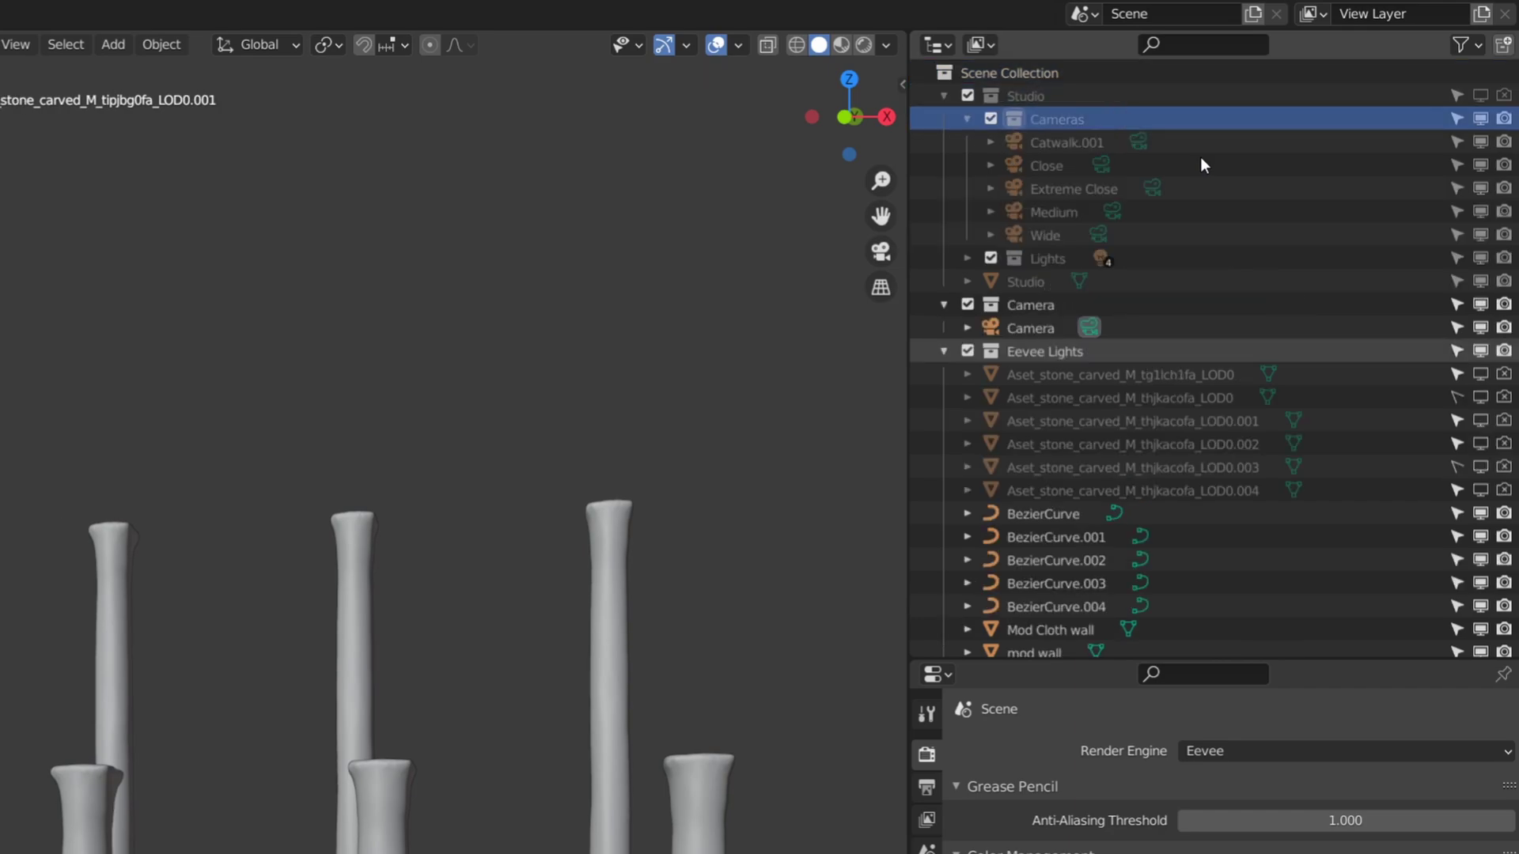
key(Left)
key(Down)
key(Down)
key(Down)
key(Left)
key(Down)
key(Down)
key(Left)
key(Left)
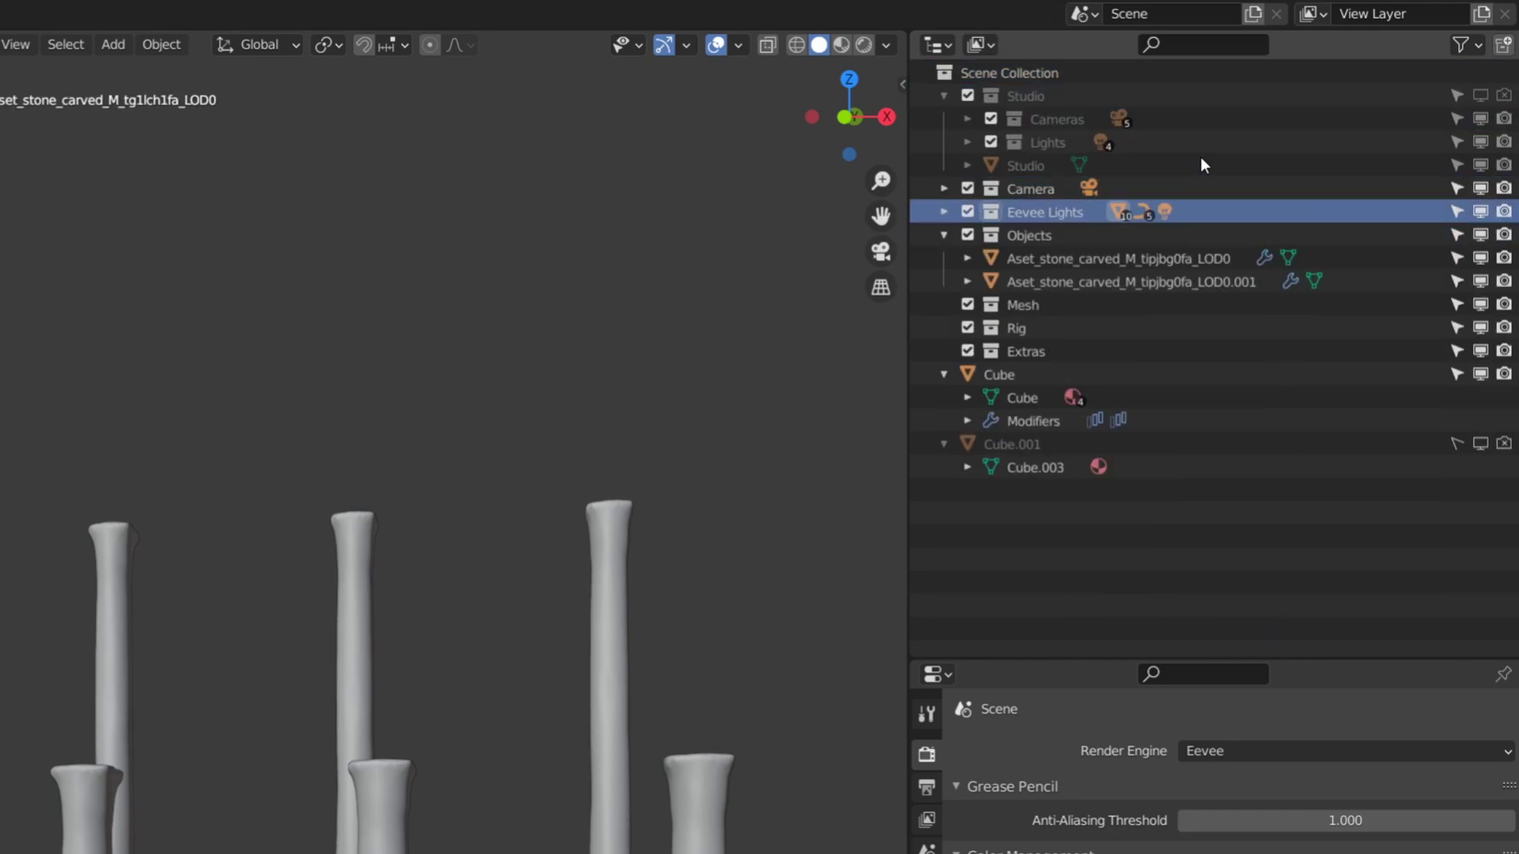
key(Down)
key(Down)
key(Left)
key(Left)
key(Down)
key(Down)
key(Down)
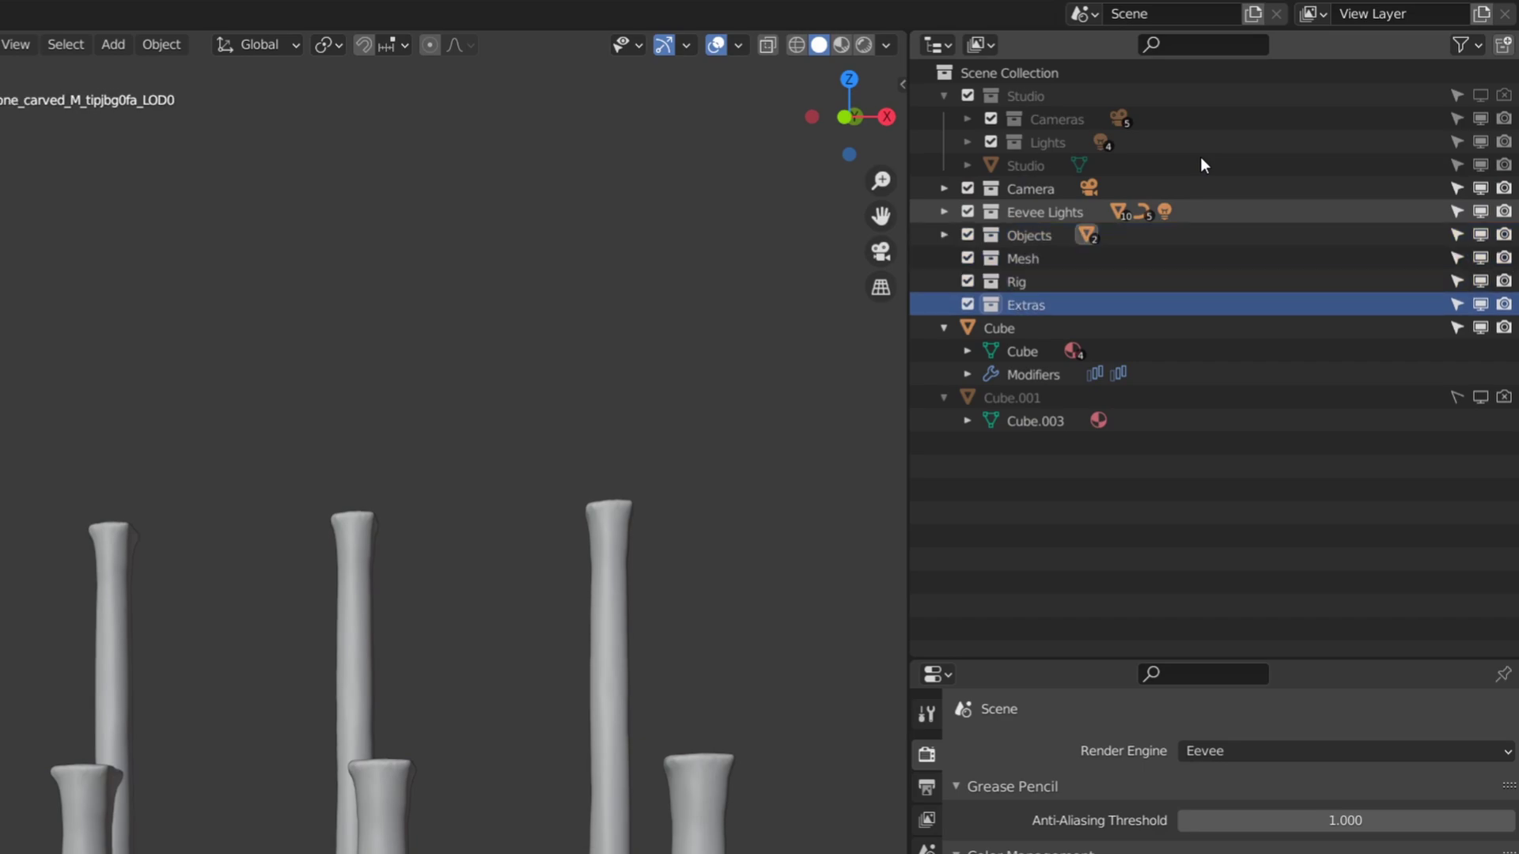
Step back up, expanding and collapsing Eevee Lights and Camera with the arrow keys
key(Up)
key(Up)
key(Up)
key(Up)
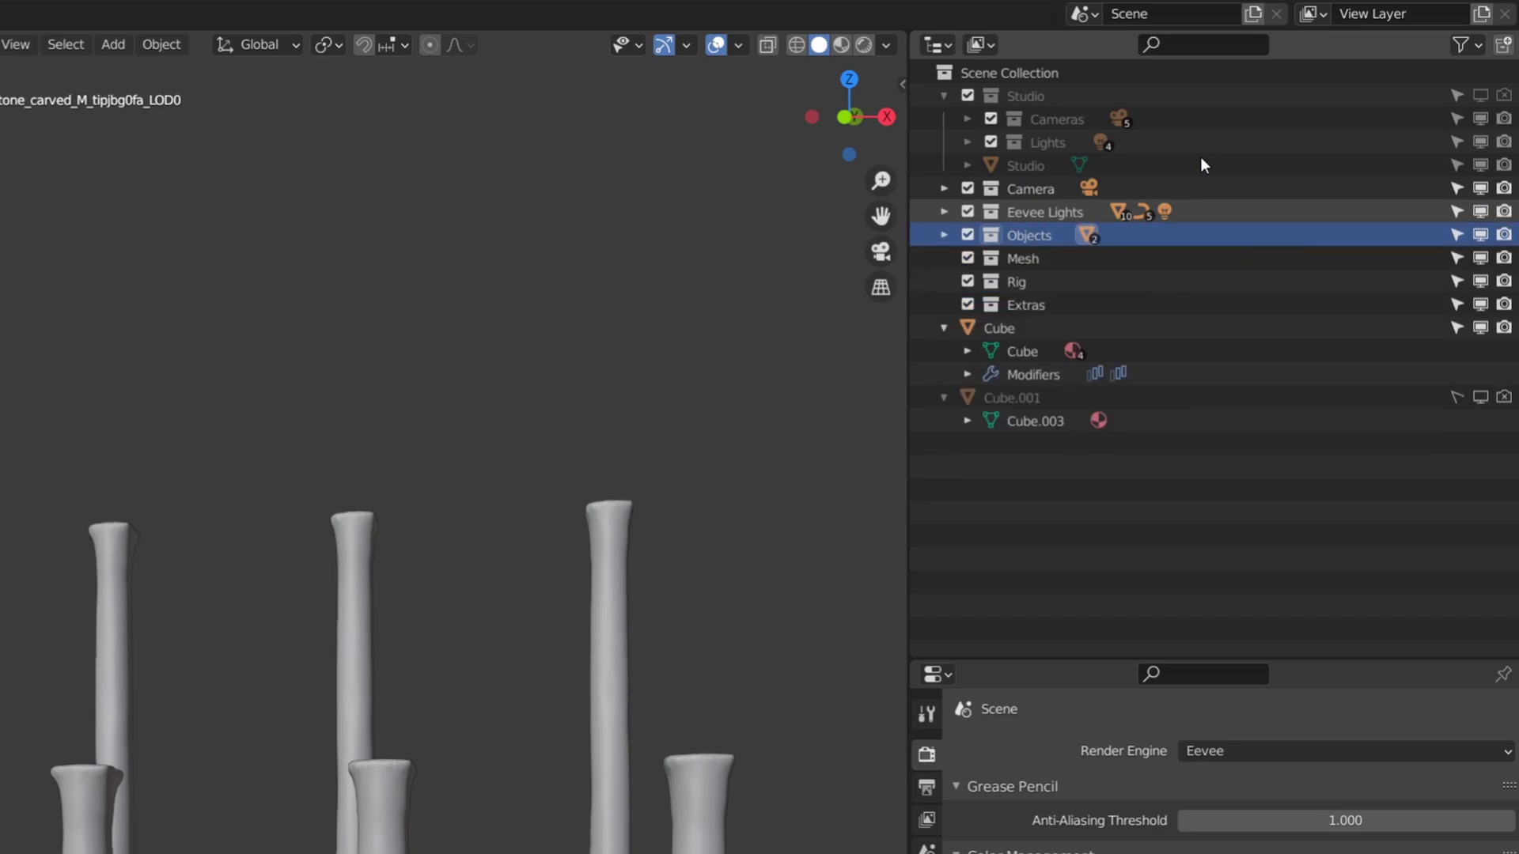
key(Right)
key(Left)
key(Up)
key(Right)
key(Left)
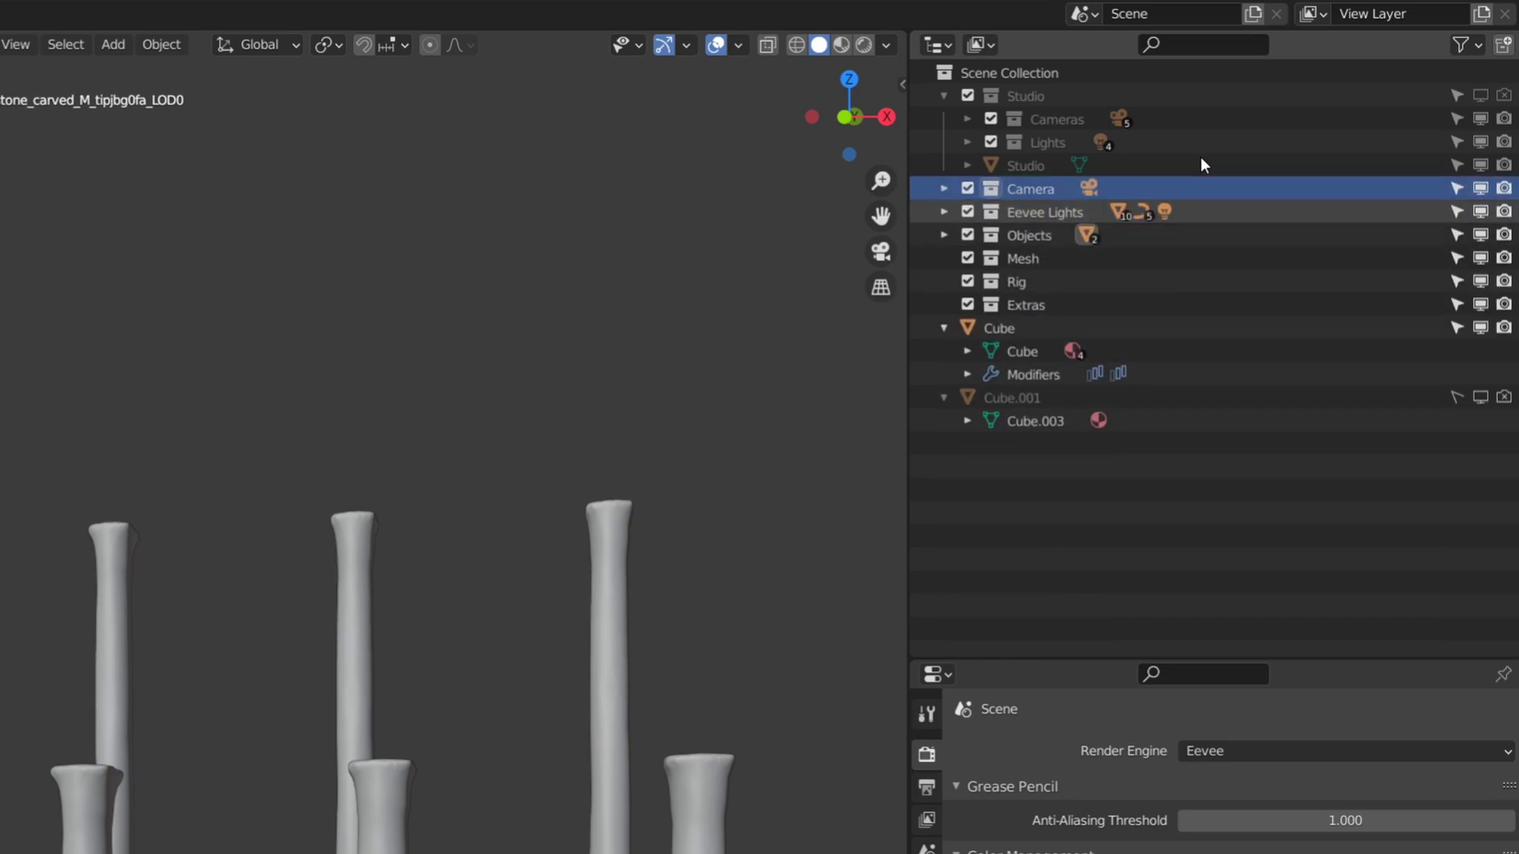
Collapse and expand every collection with numpad minus/plus, ending collapsed with Objects selected
key(KP_Subtract)
key(KP_Add)
key(Left)
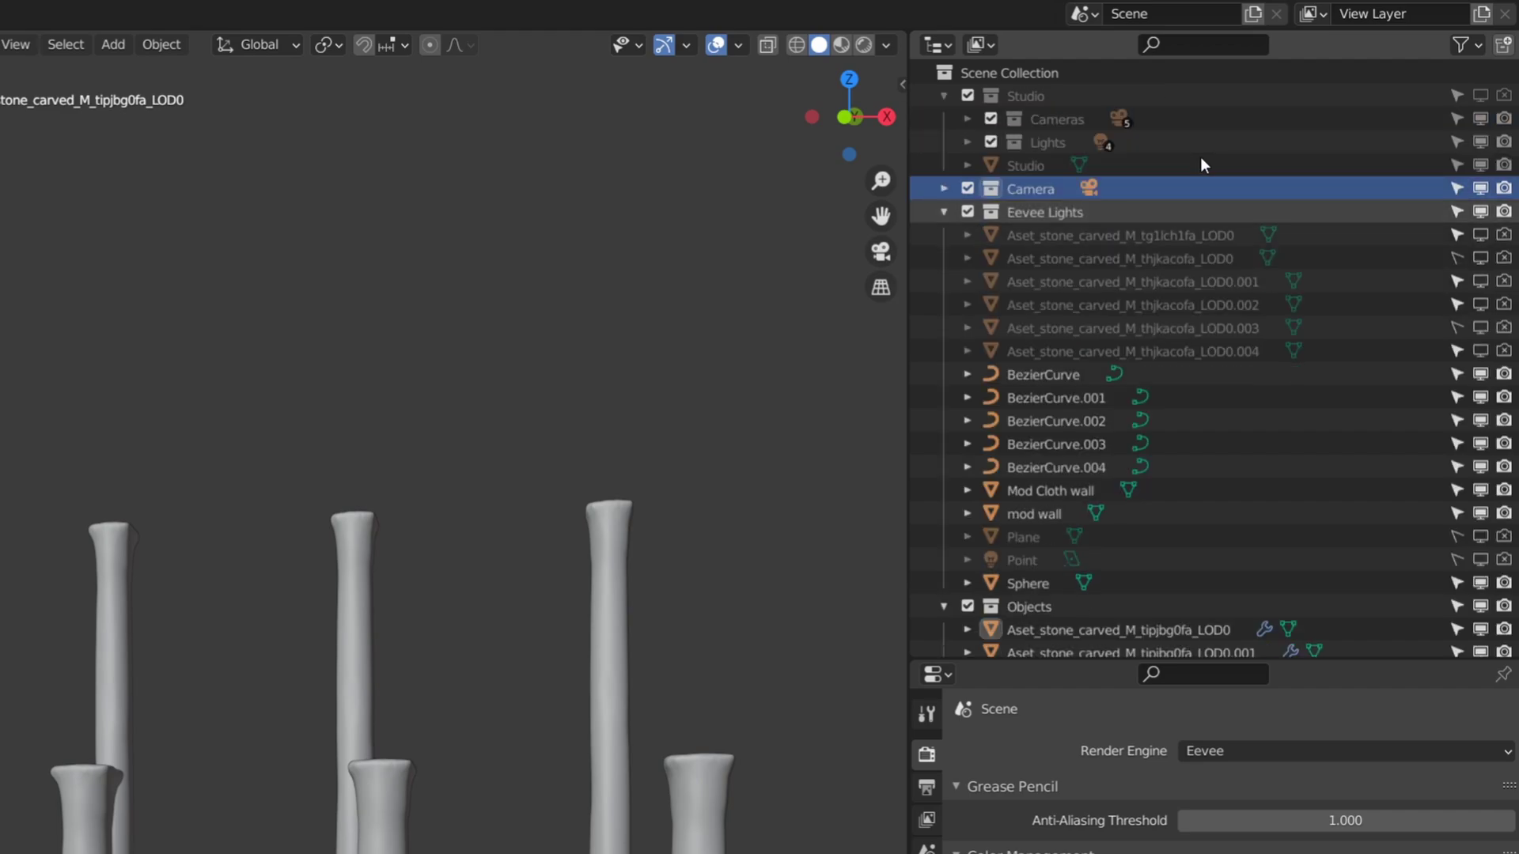
key(KP_Subtract)
key(Down)
key(Right)
key(Left)
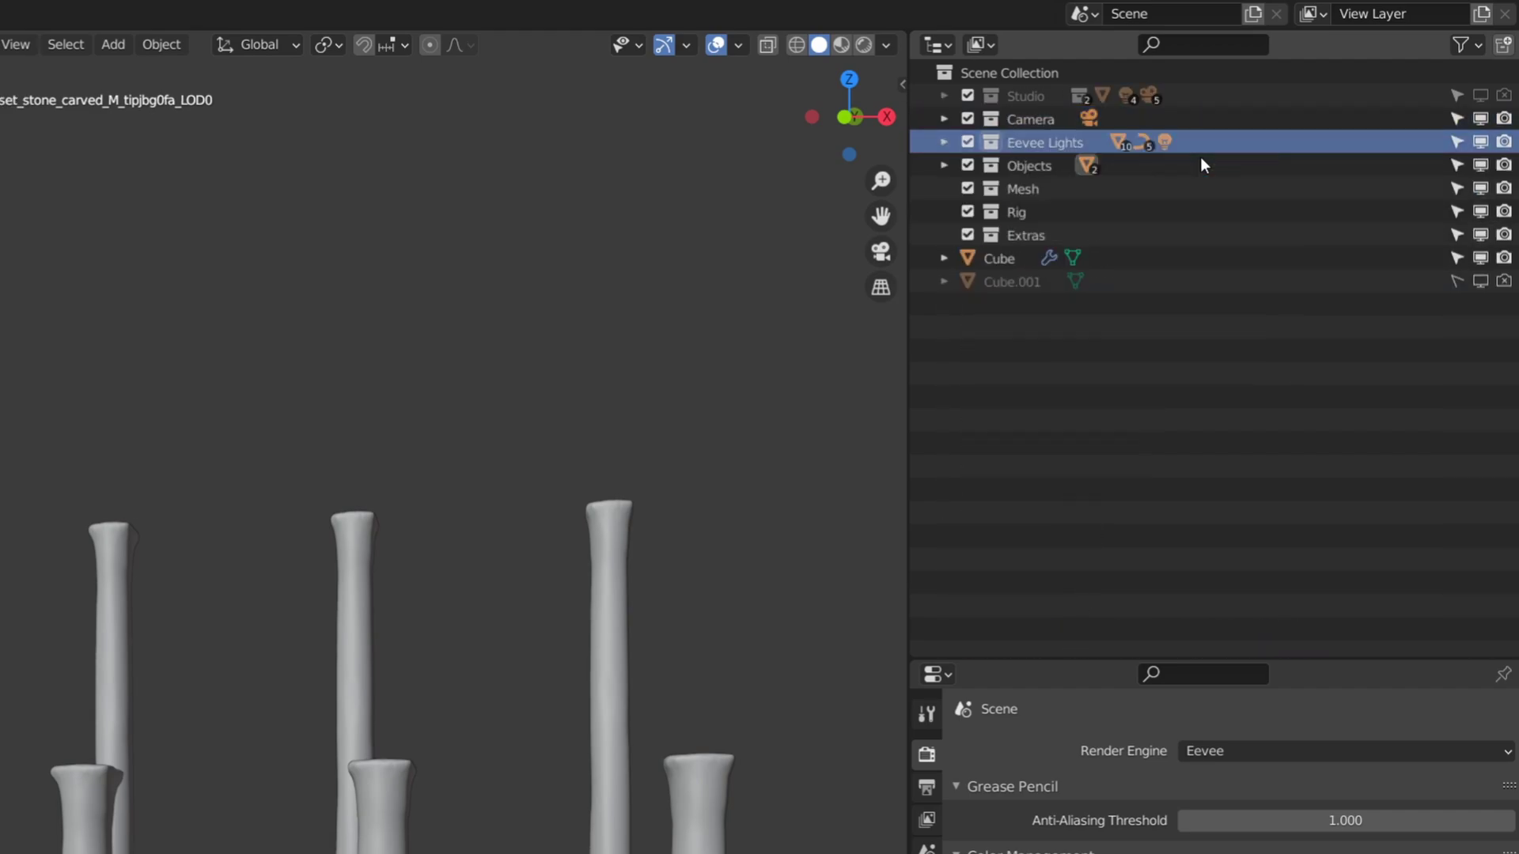
key(Down)
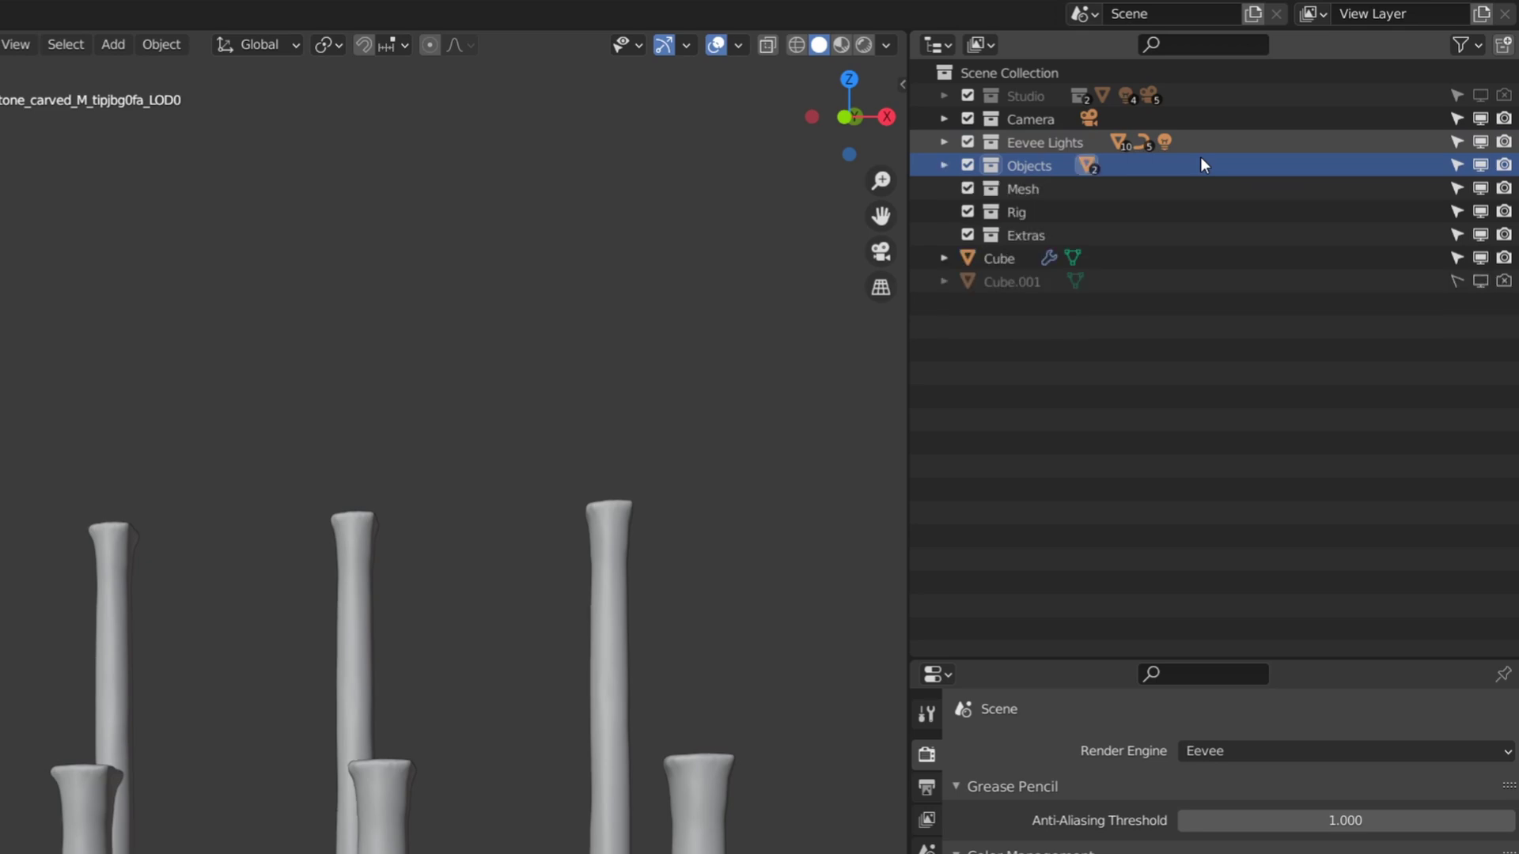
Colour-tag the Camera collection red, Eevee Lights yellow and Objects cyan
right_click(1022, 119)
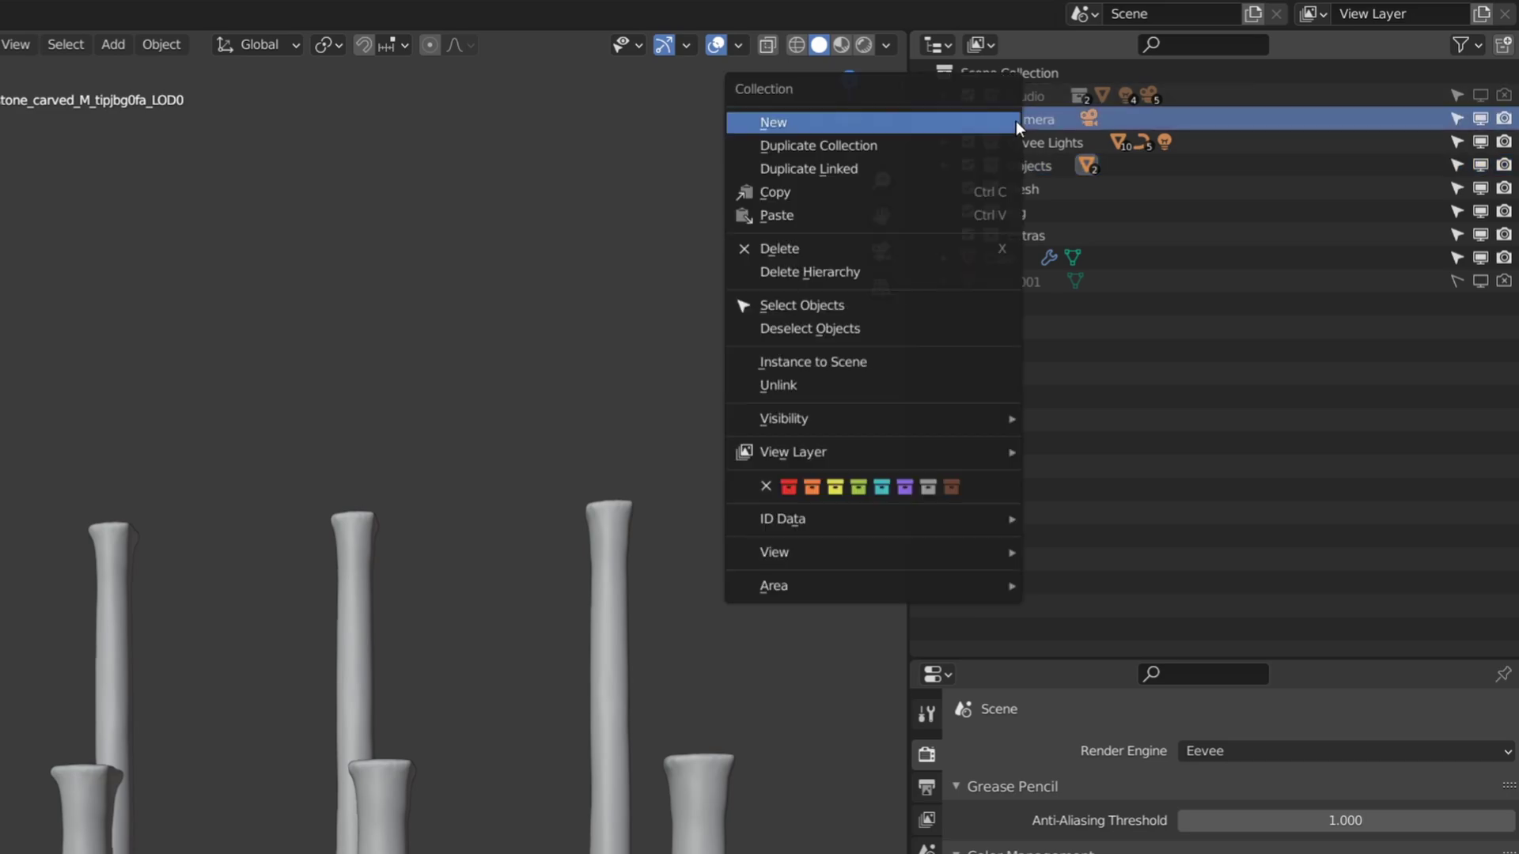
click(792, 487)
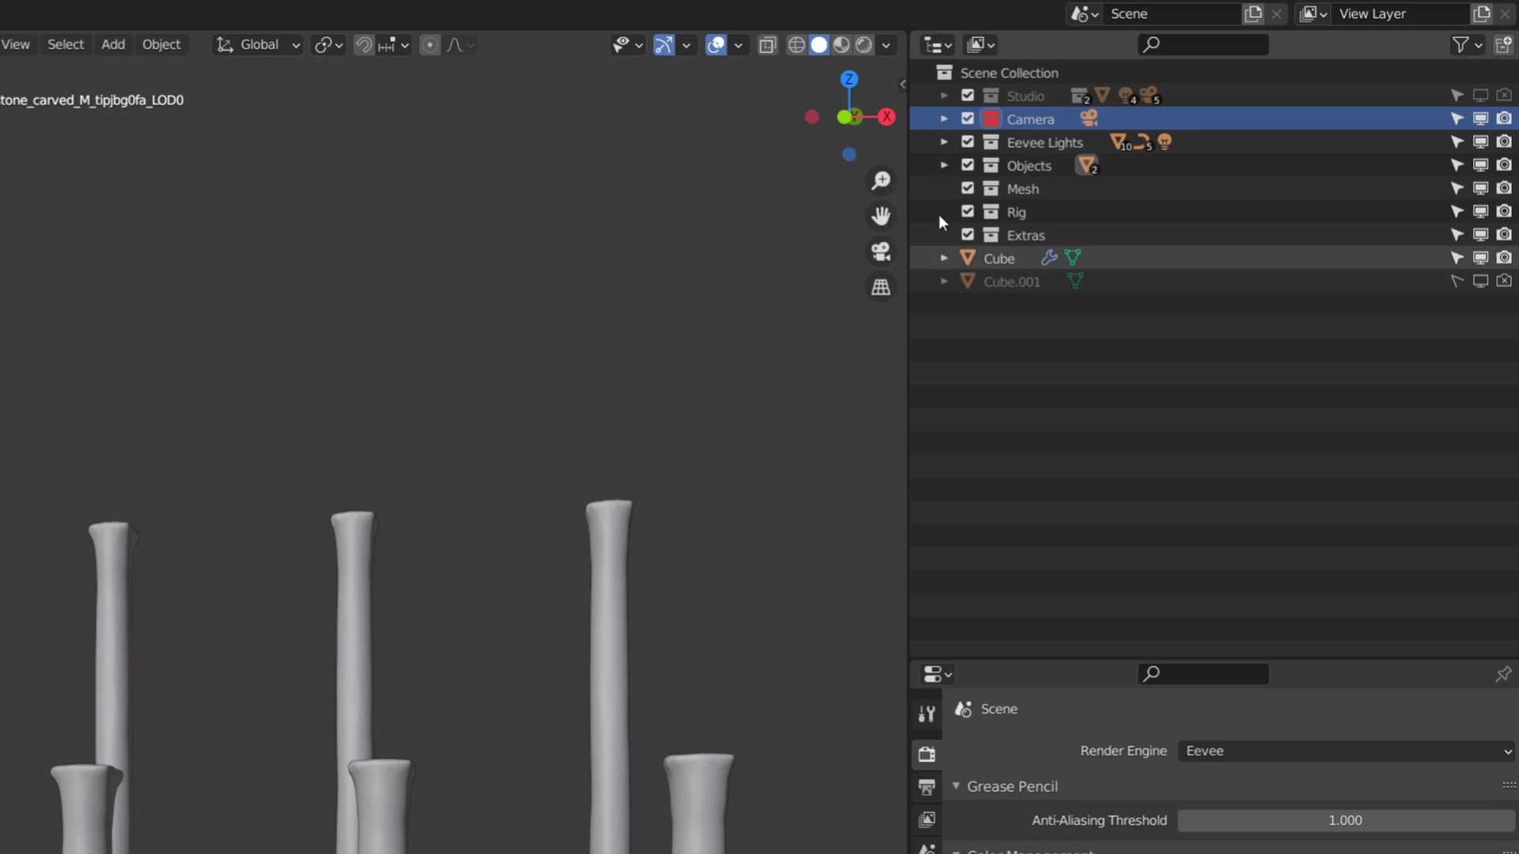
right_click(1008, 143)
click(1112, 569)
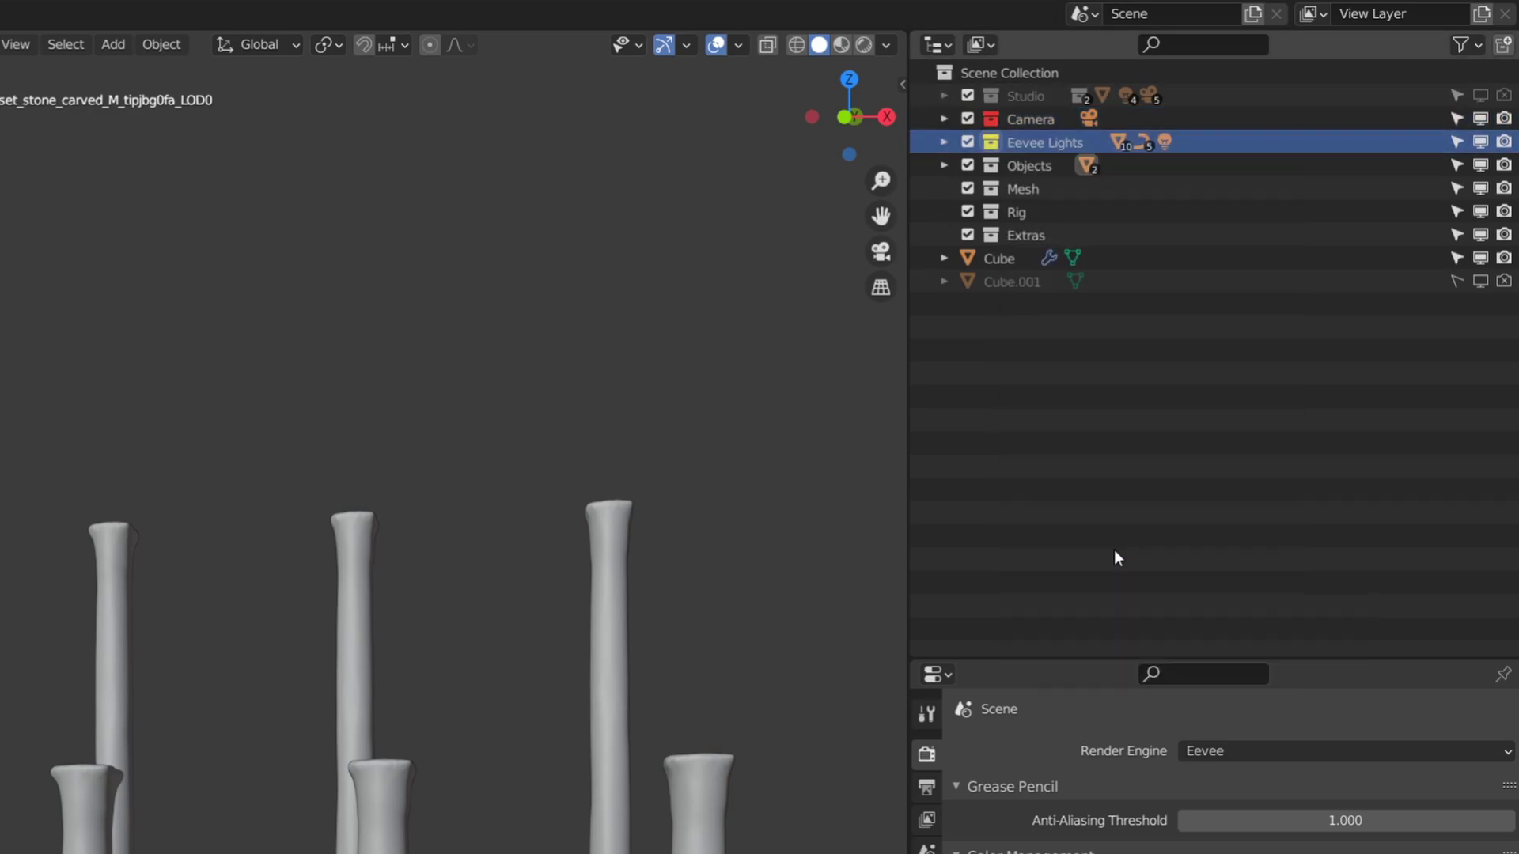
right_click(1018, 168)
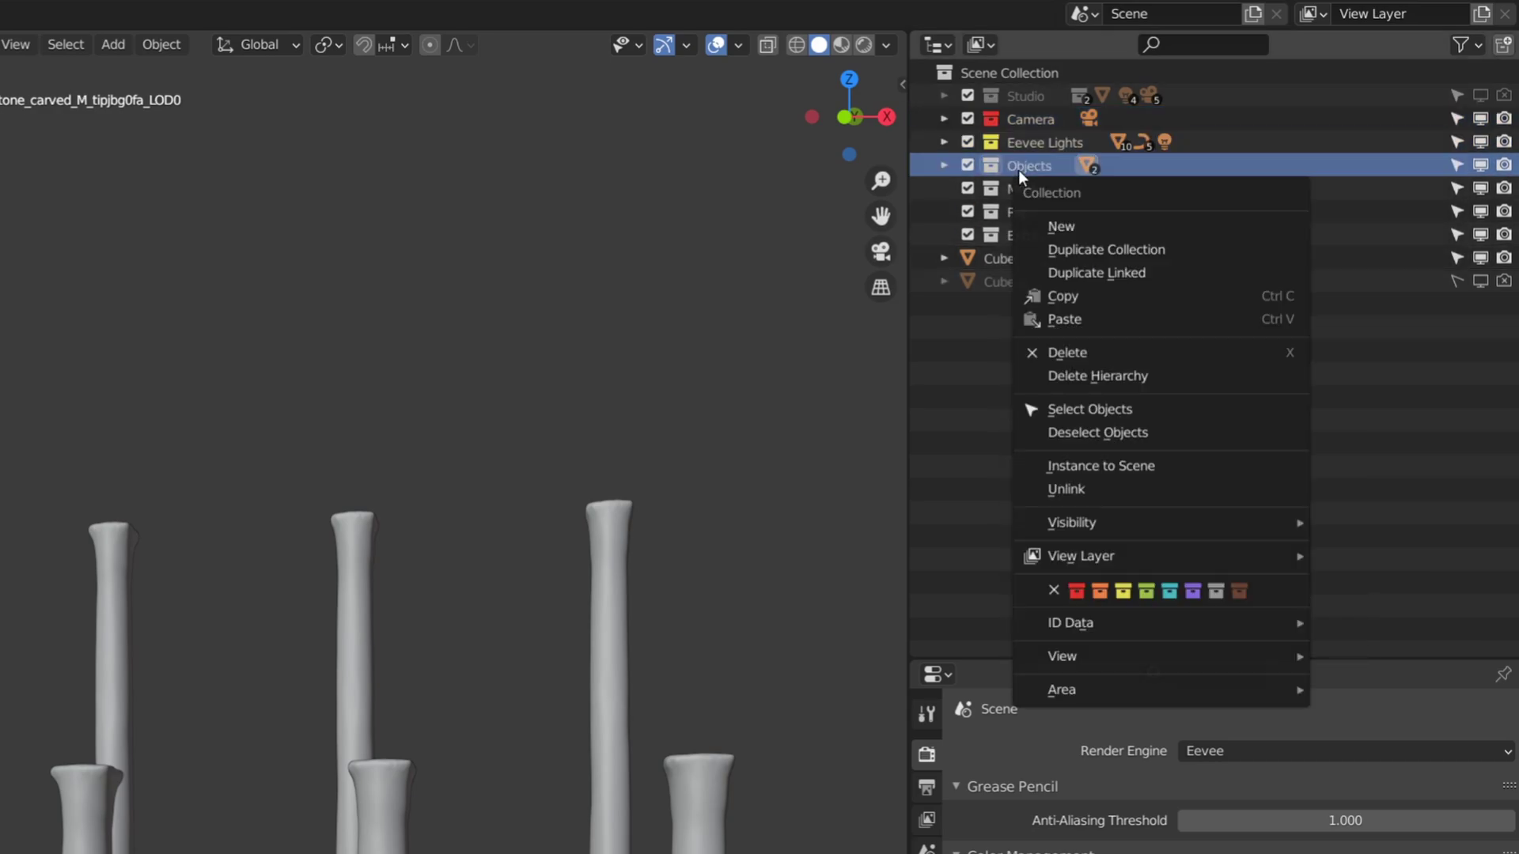
click(1169, 591)
Expand the Objects, Camera and Eevee Lights collections to show their contents
click(944, 165)
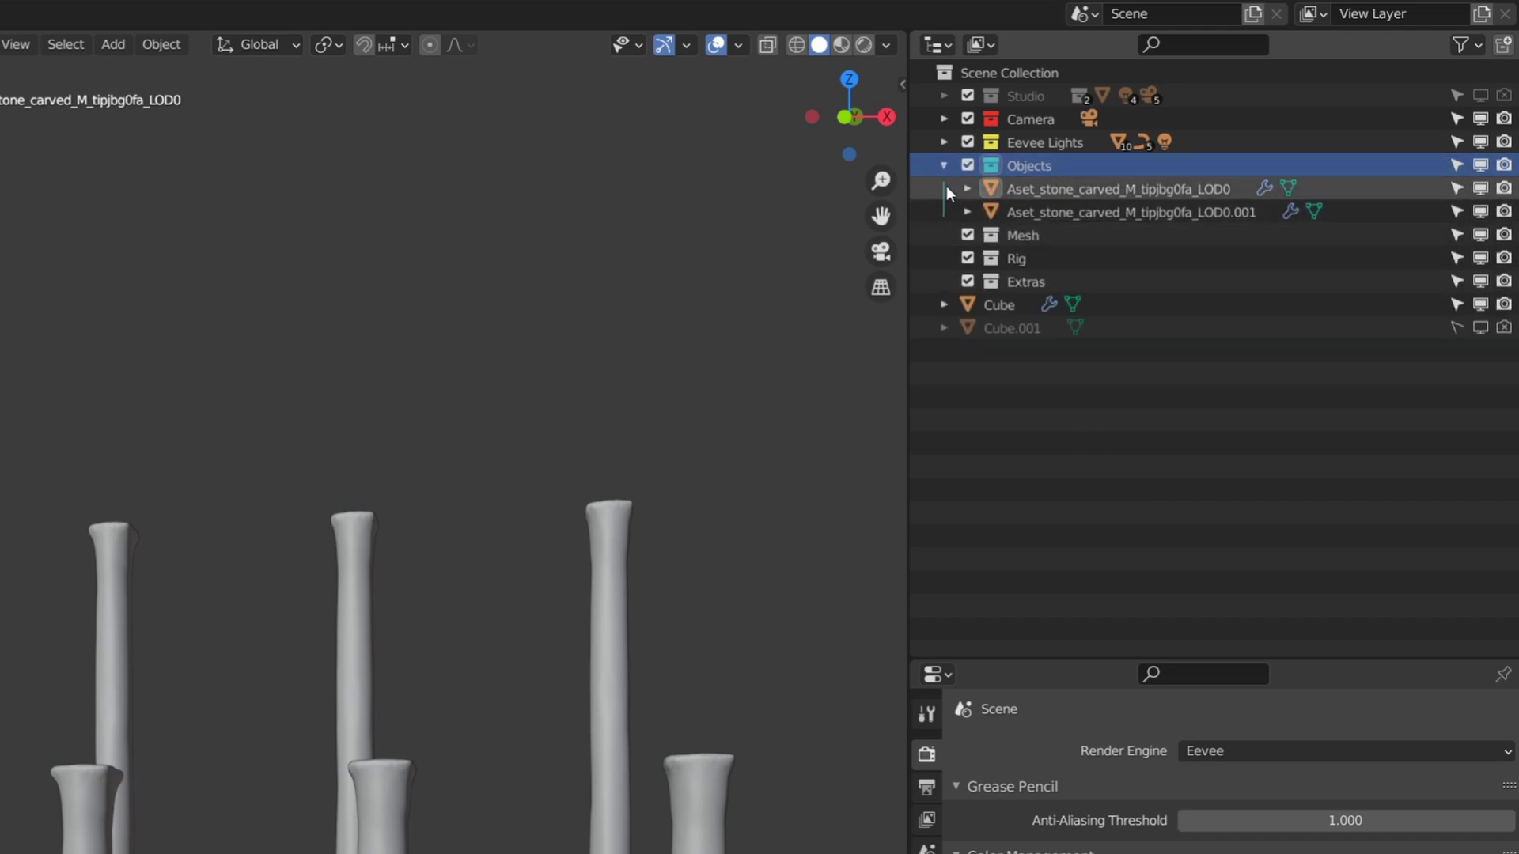
click(944, 119)
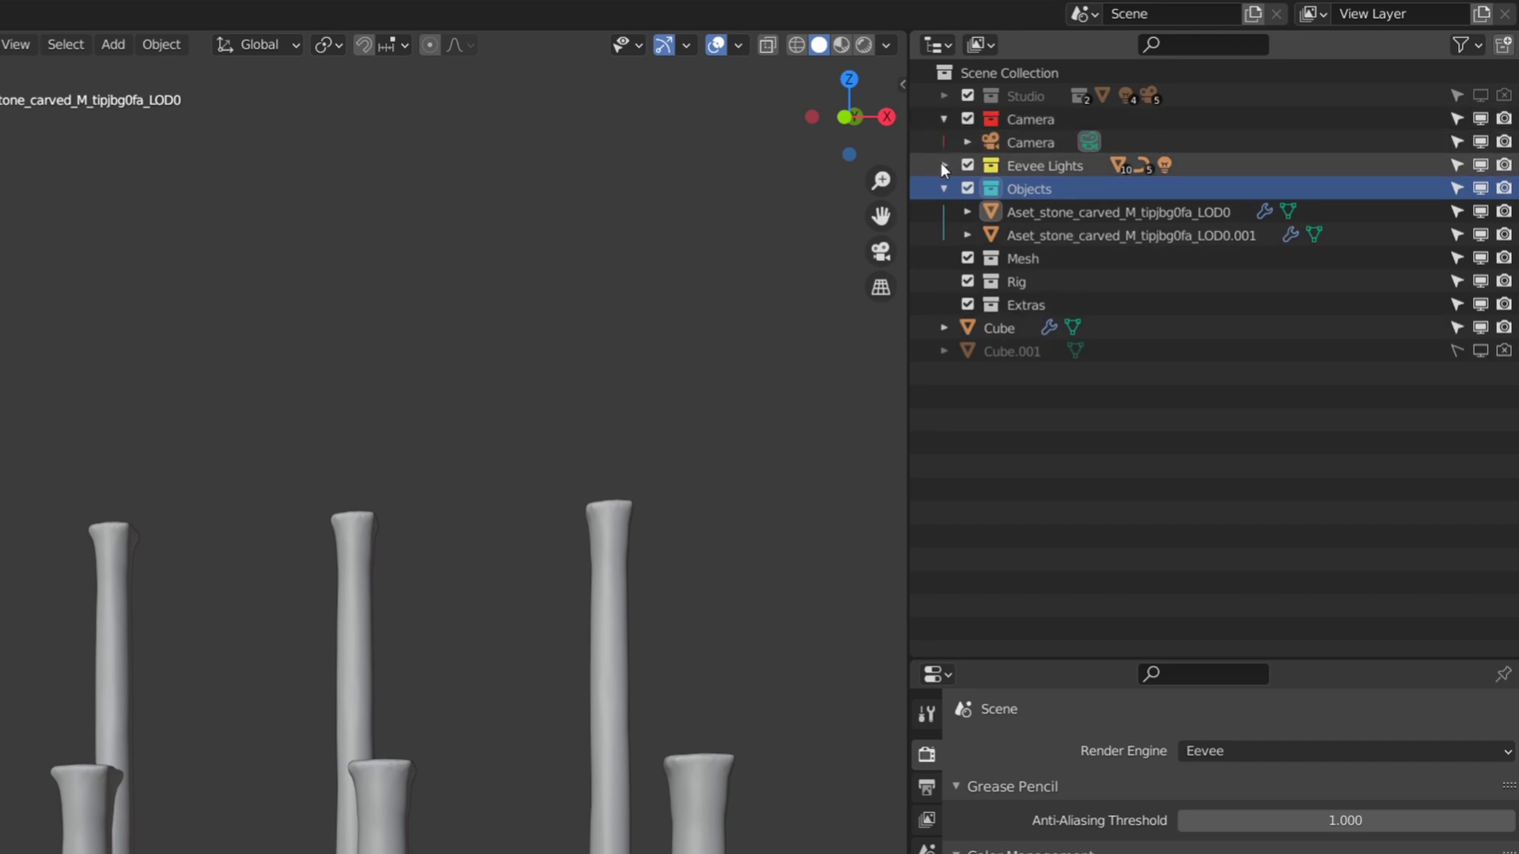
click(944, 164)
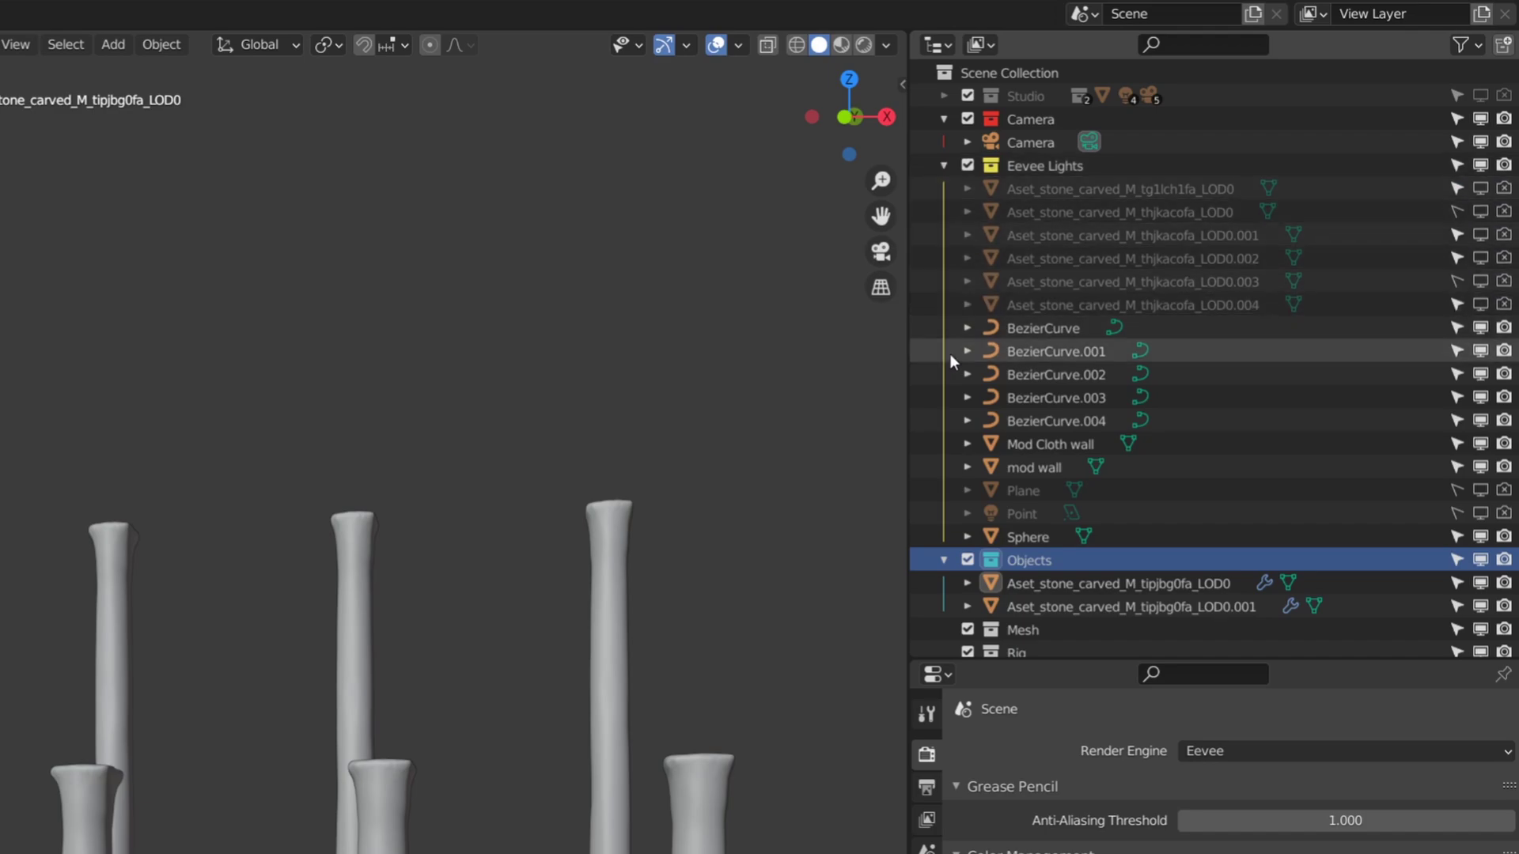
Move the objects from the stone LOD0 down to mod wall into the Objects collection
click(1104, 193)
shift+click(1058, 466)
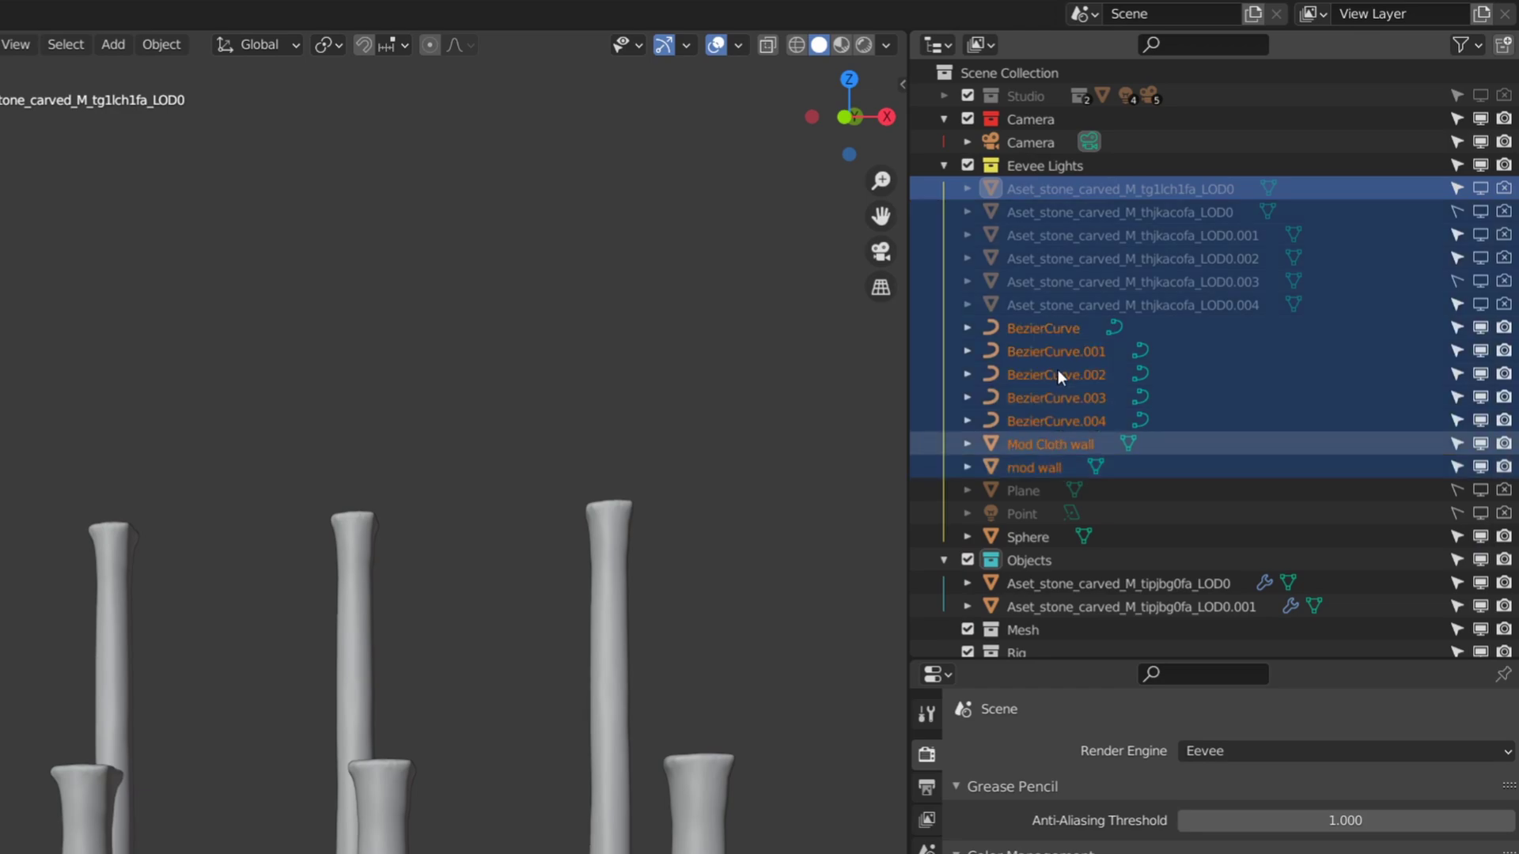
drag(1057, 369, 1017, 558)
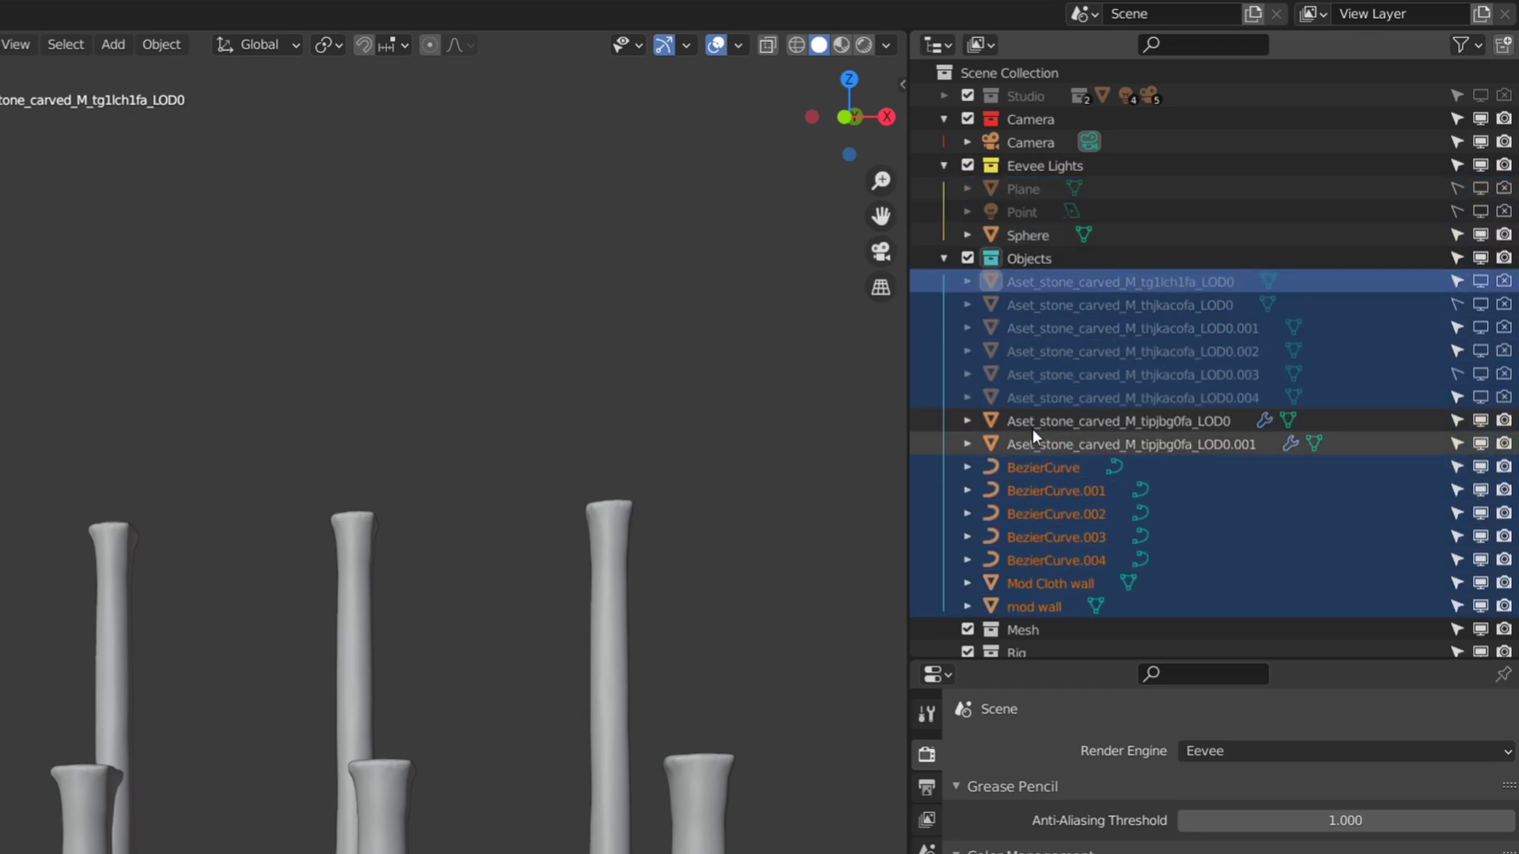
Select the Sphere and a stone object, then select the Objects collection and expand it
click(1065, 236)
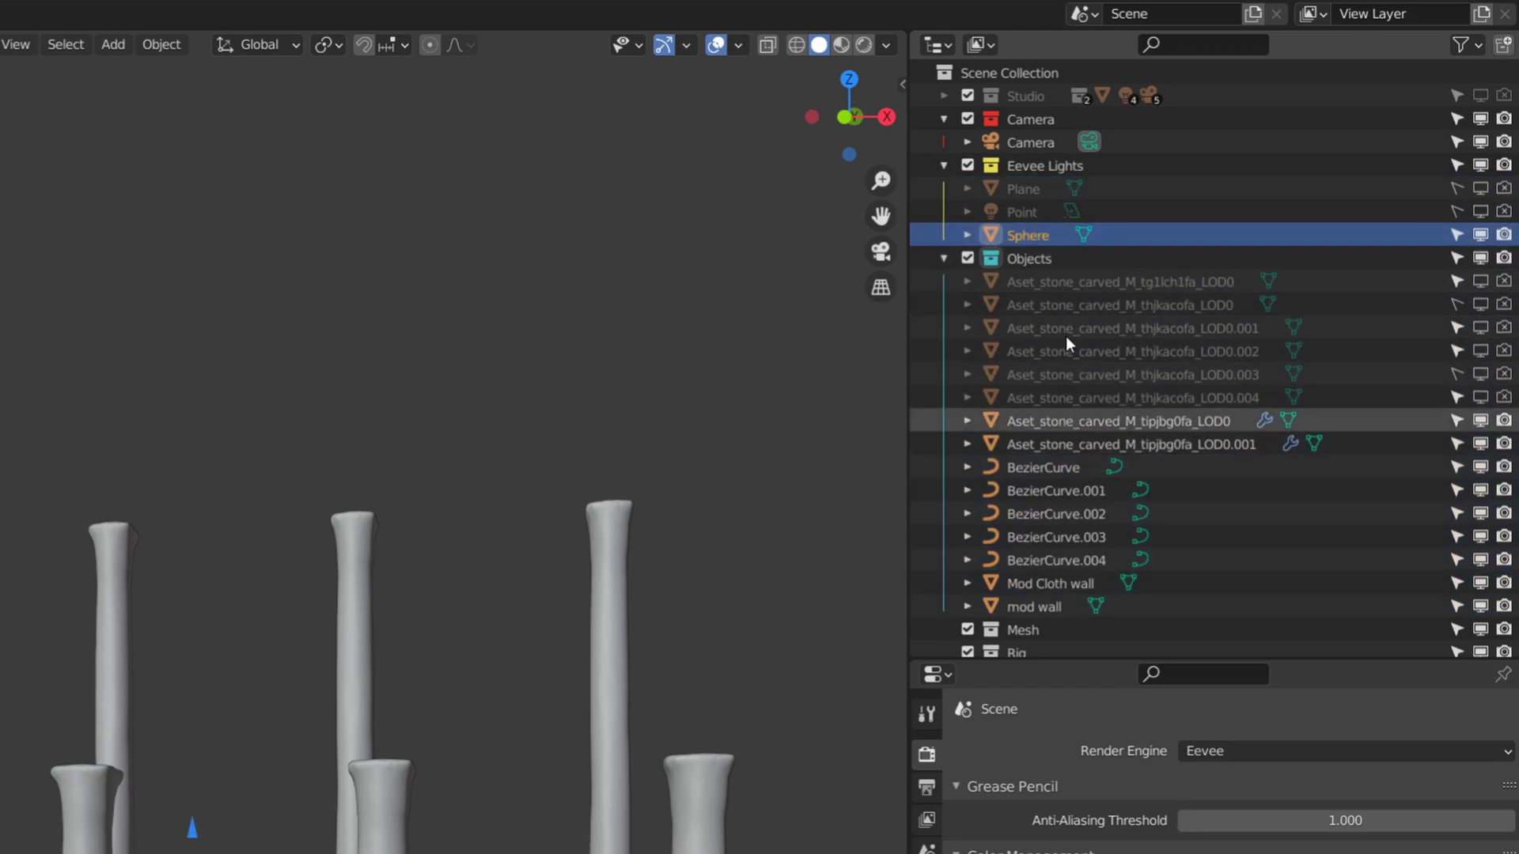
click(1064, 421)
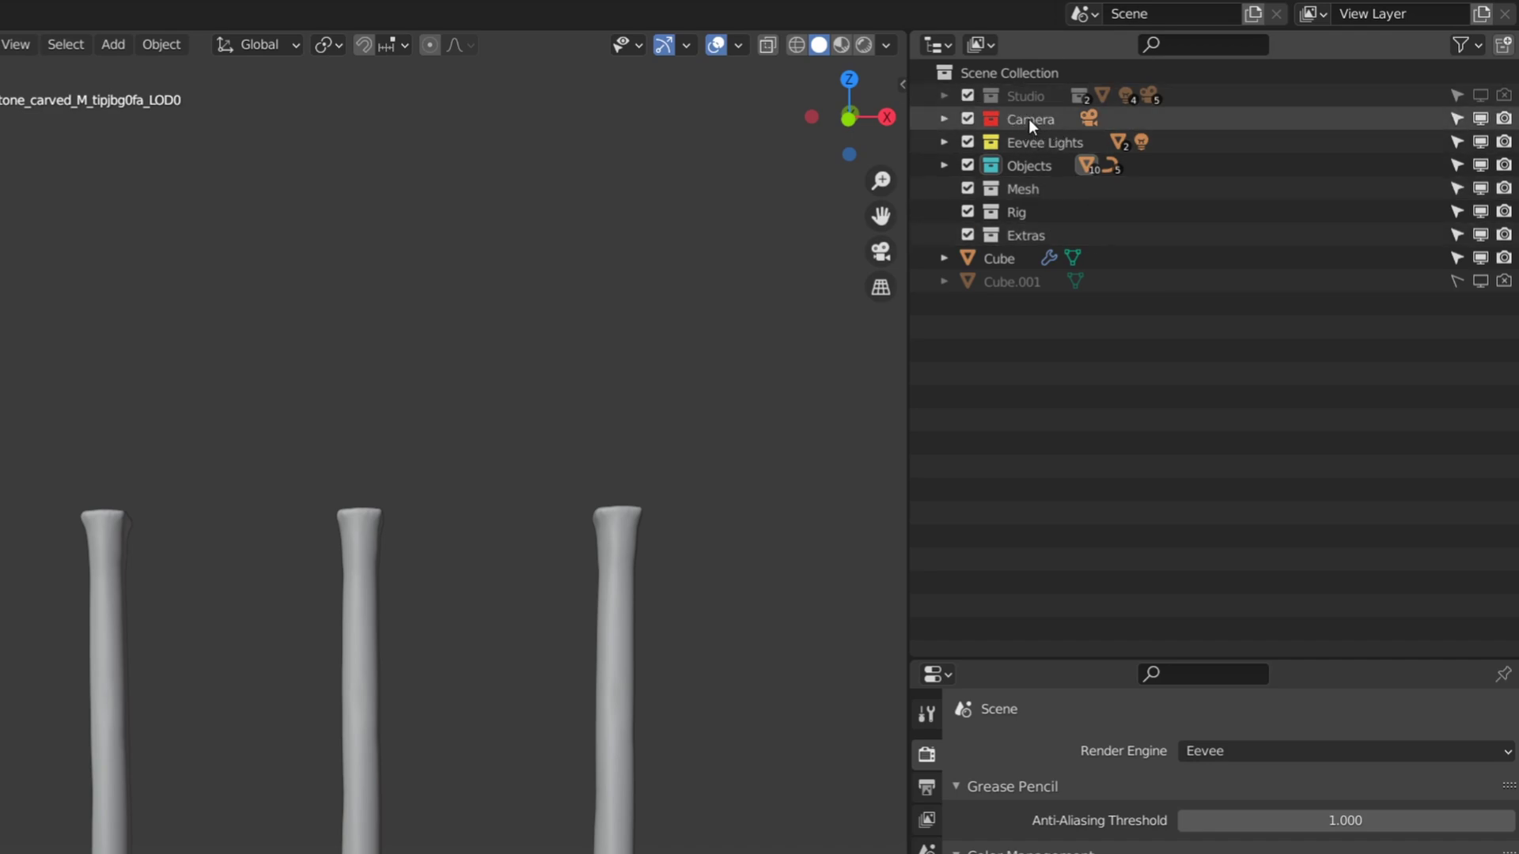
click(1028, 123)
click(1007, 168)
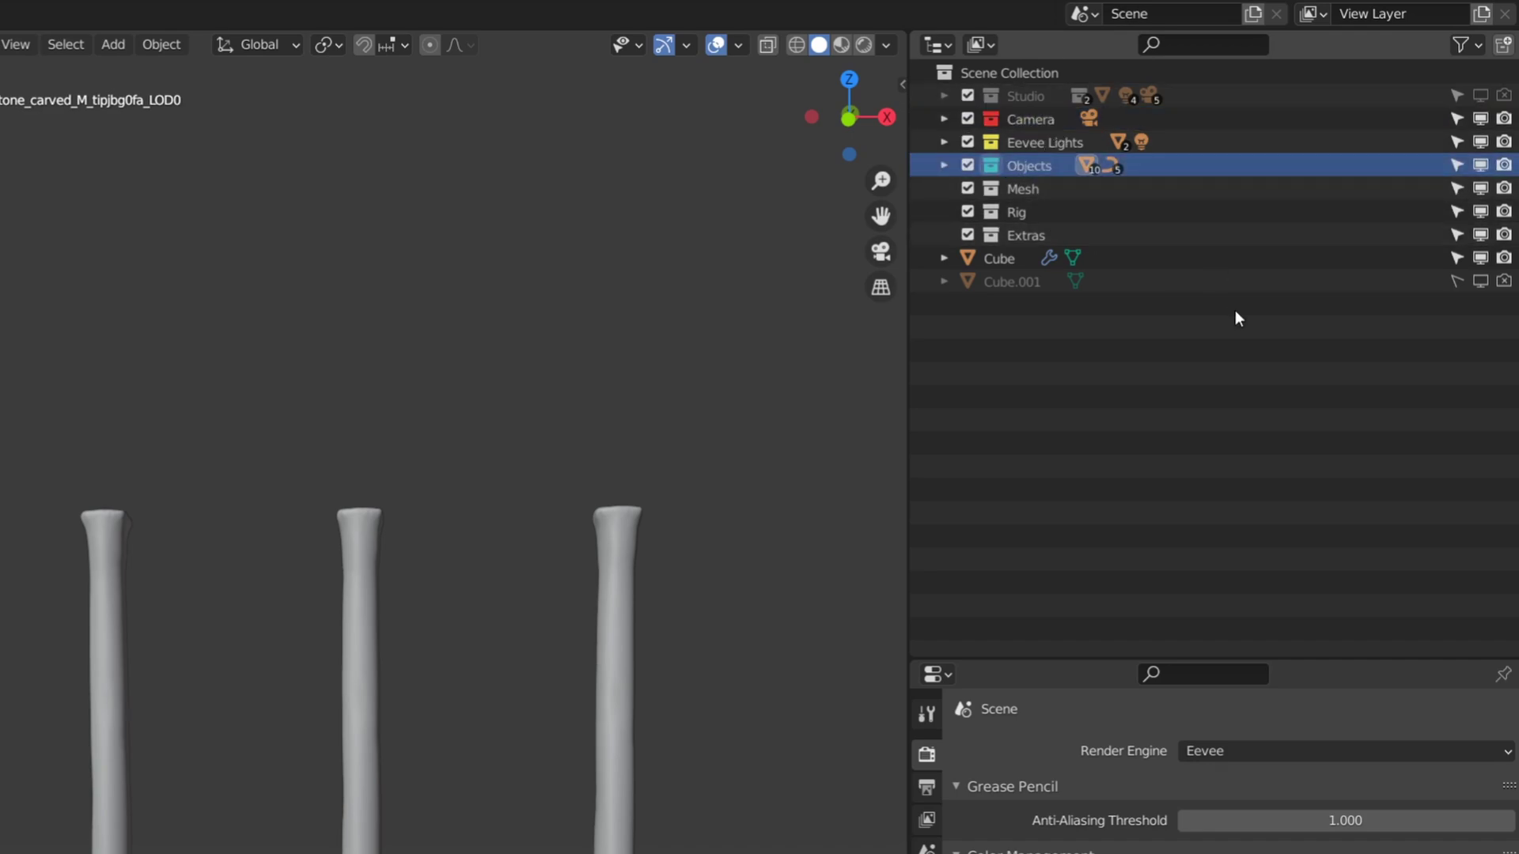
key(KP_Decimal)
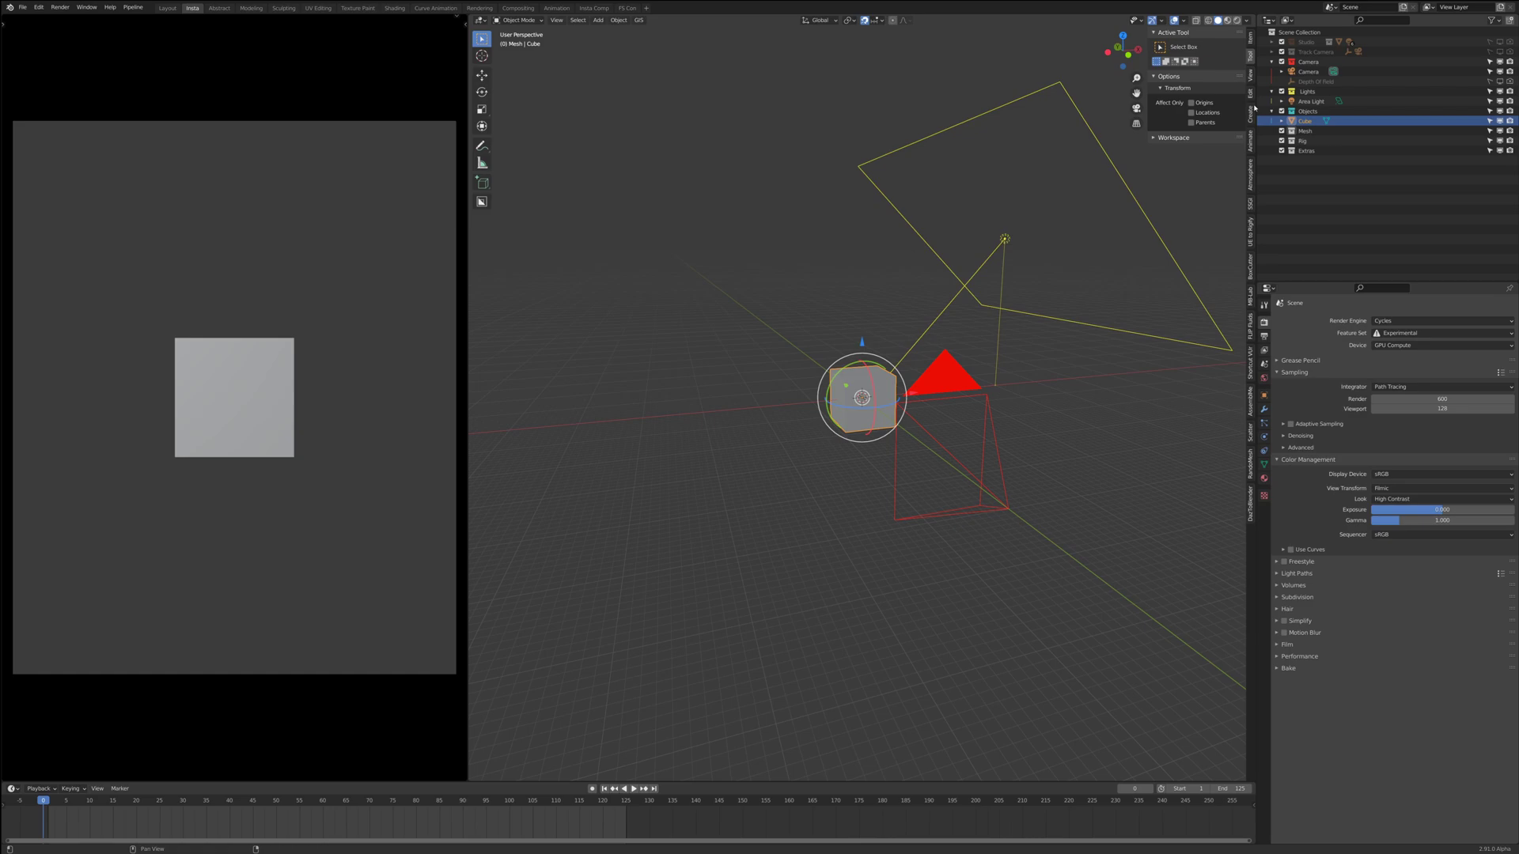
Show the 3D Viewport theme colours in Preferences alongside the selected camera in the scene
middle_drag(977, 248, 935, 293)
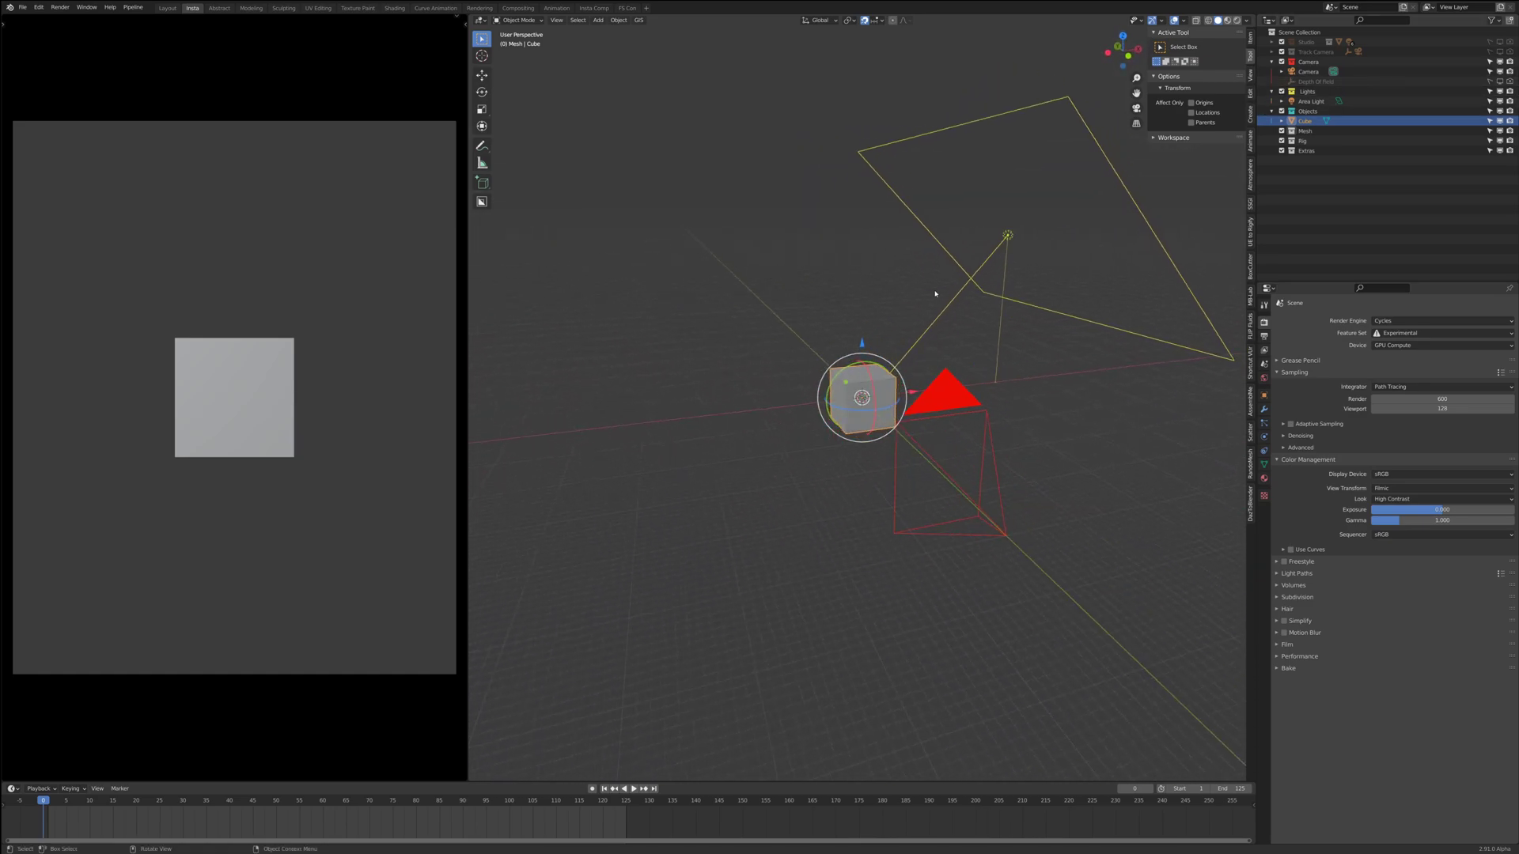
click(38, 7)
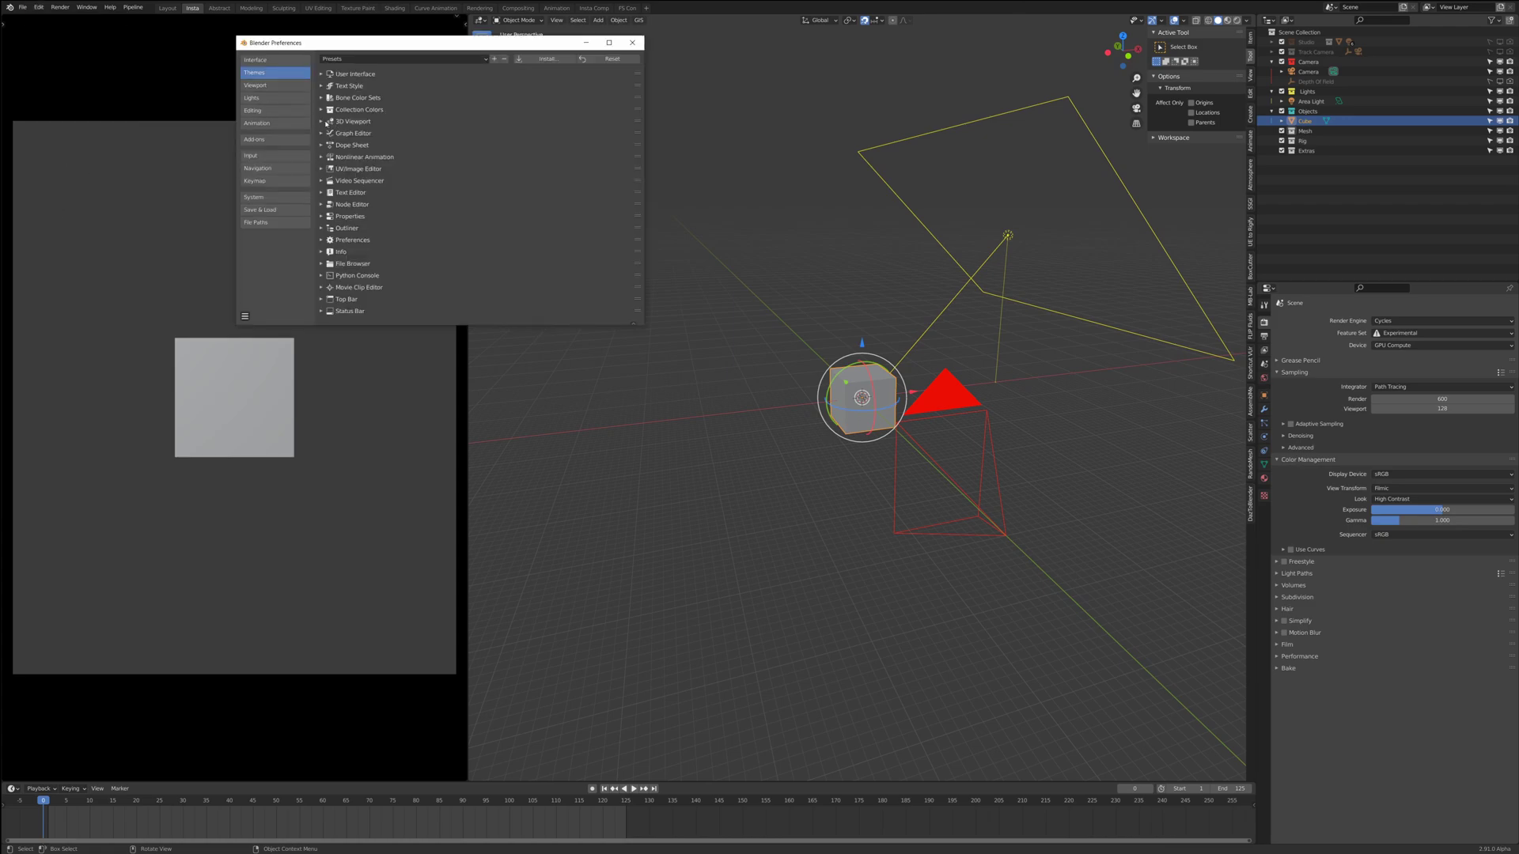
click(326, 122)
scroll(396, 171, down, 1)
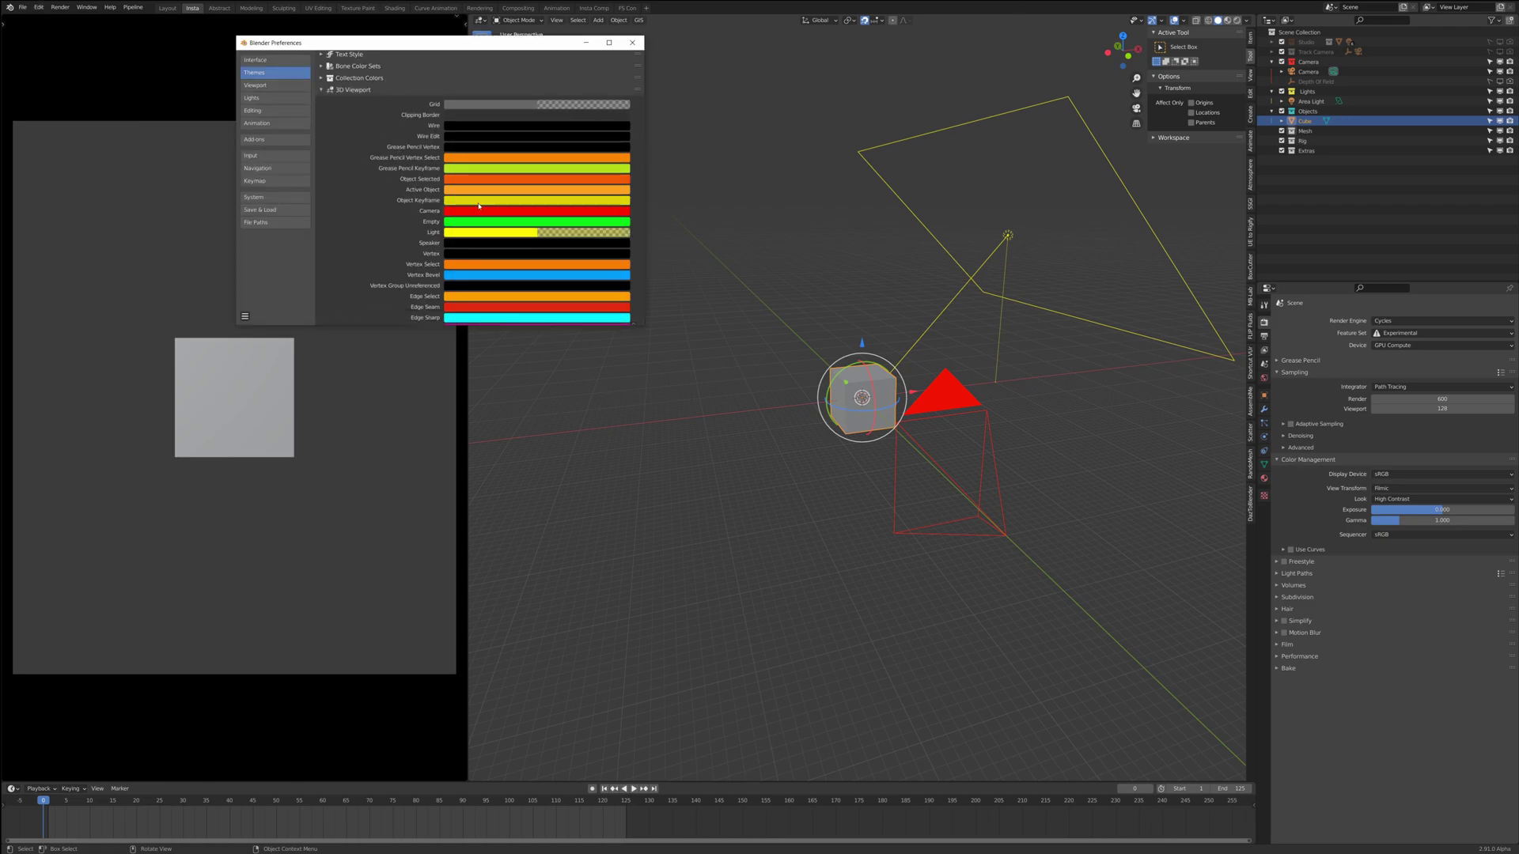
click(963, 406)
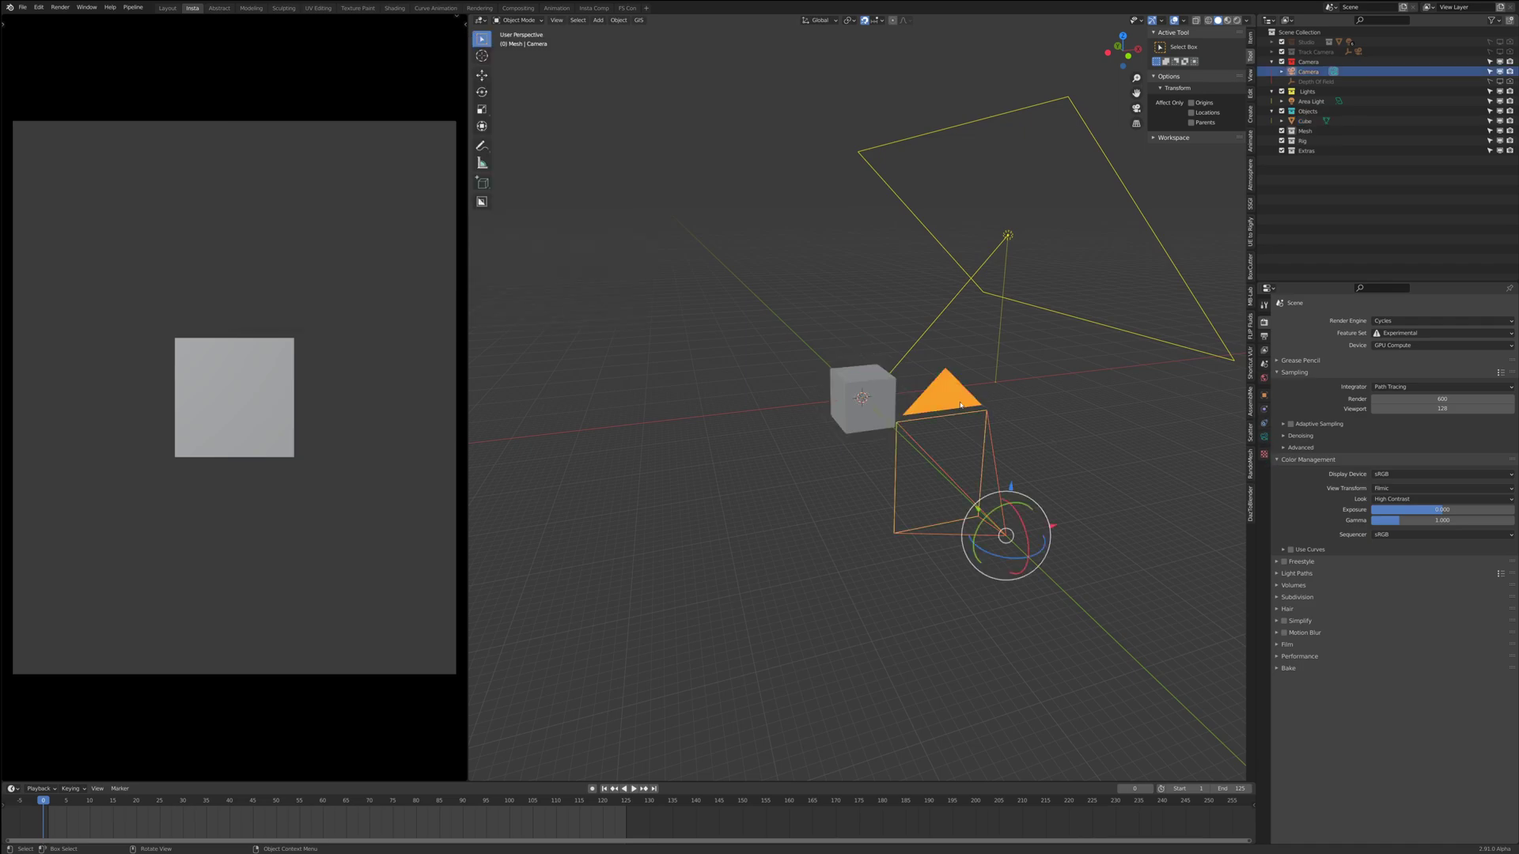
key(alt+Tab)
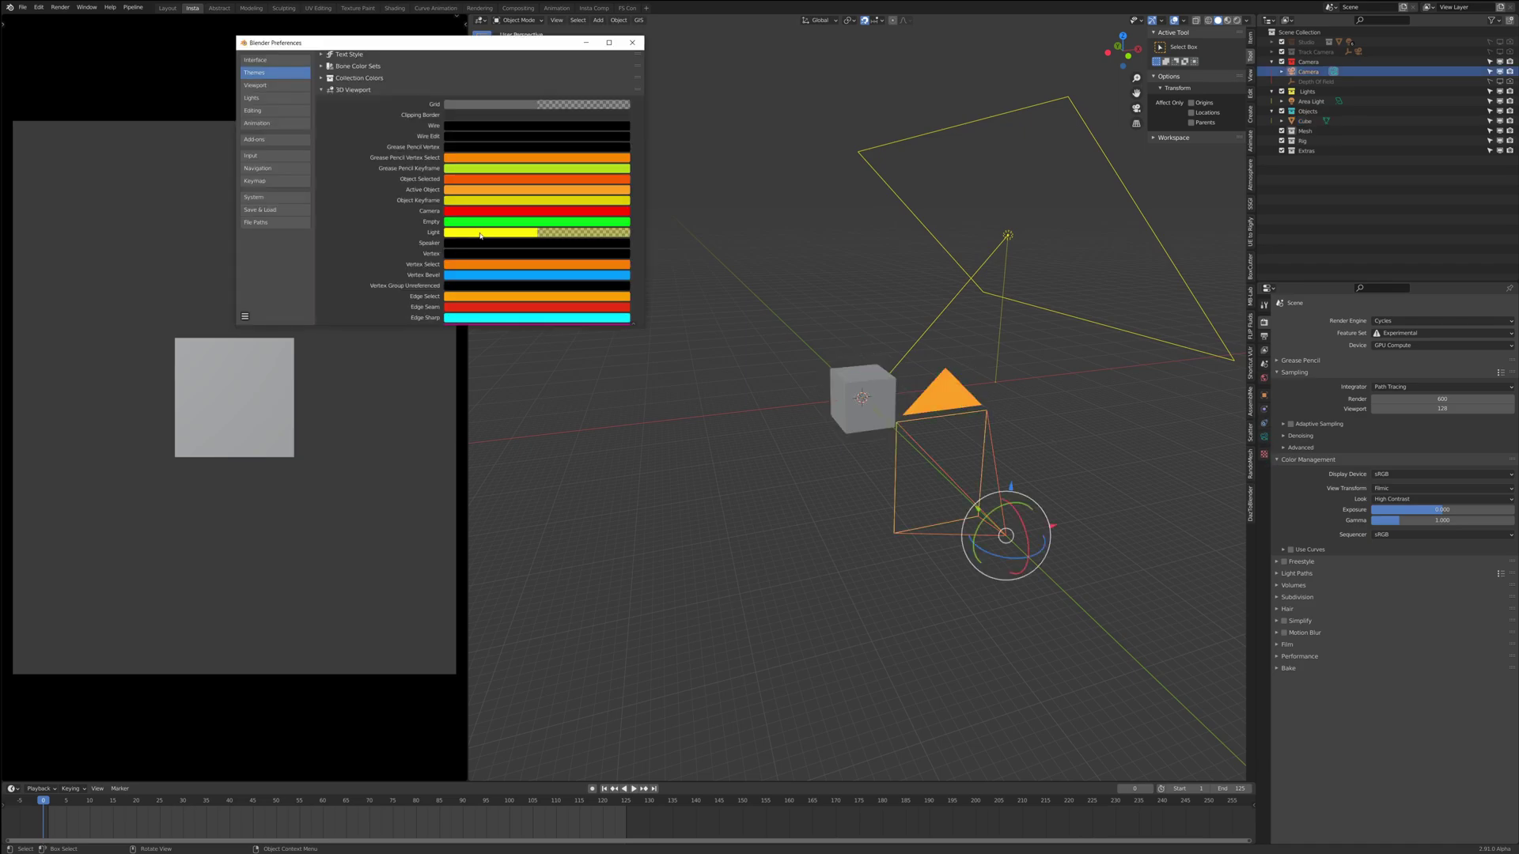
Close Preferences, add an Empty, move it up along Z, then delete it
click(632, 43)
key(shift+a)
mouse_move(812, 310)
mouse_move(815, 405)
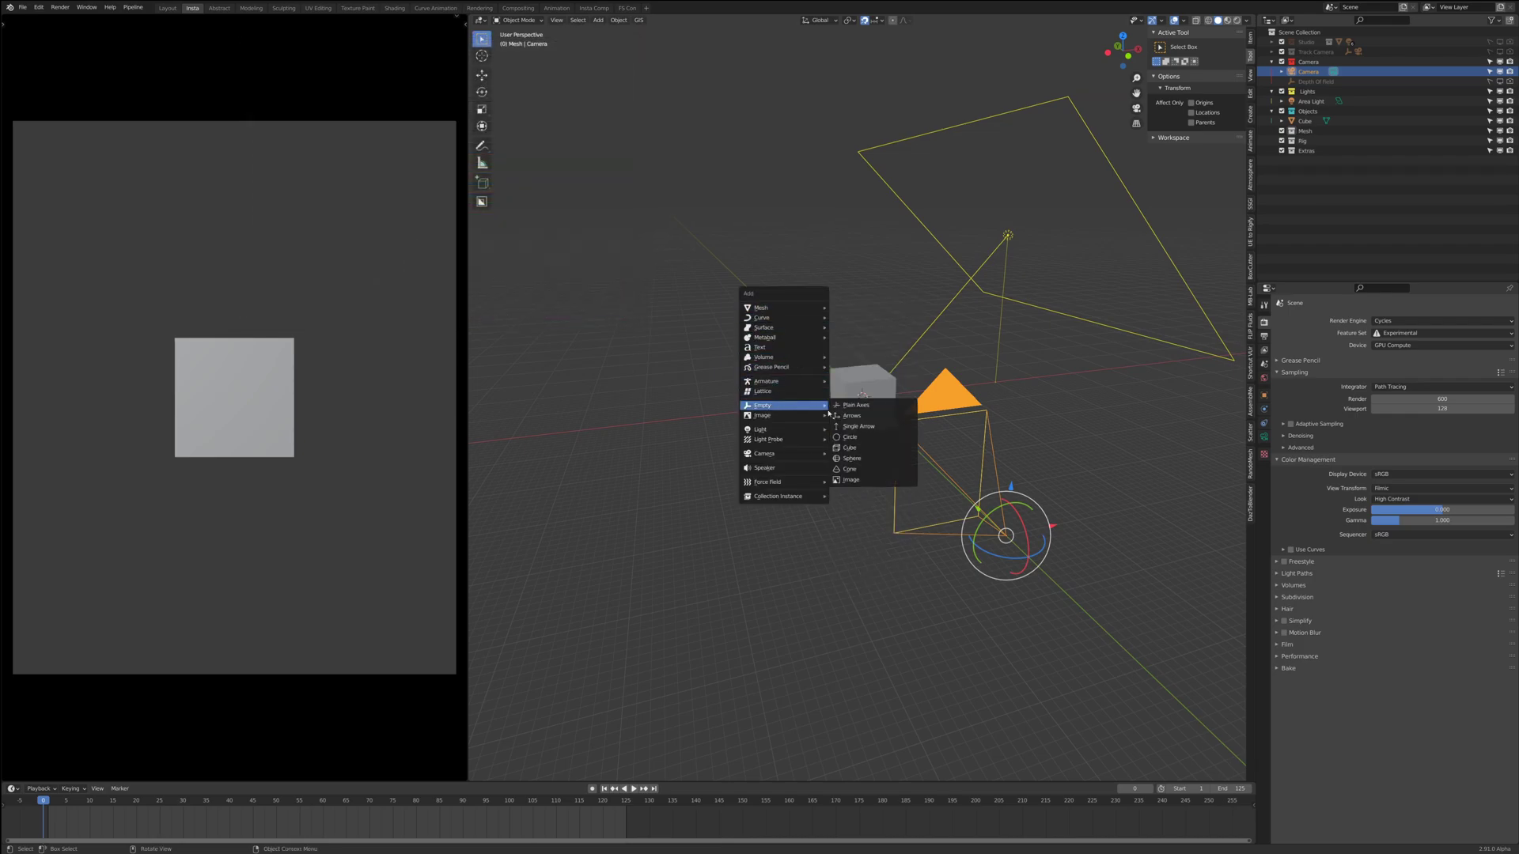
click(868, 416)
key(g)
key(z)
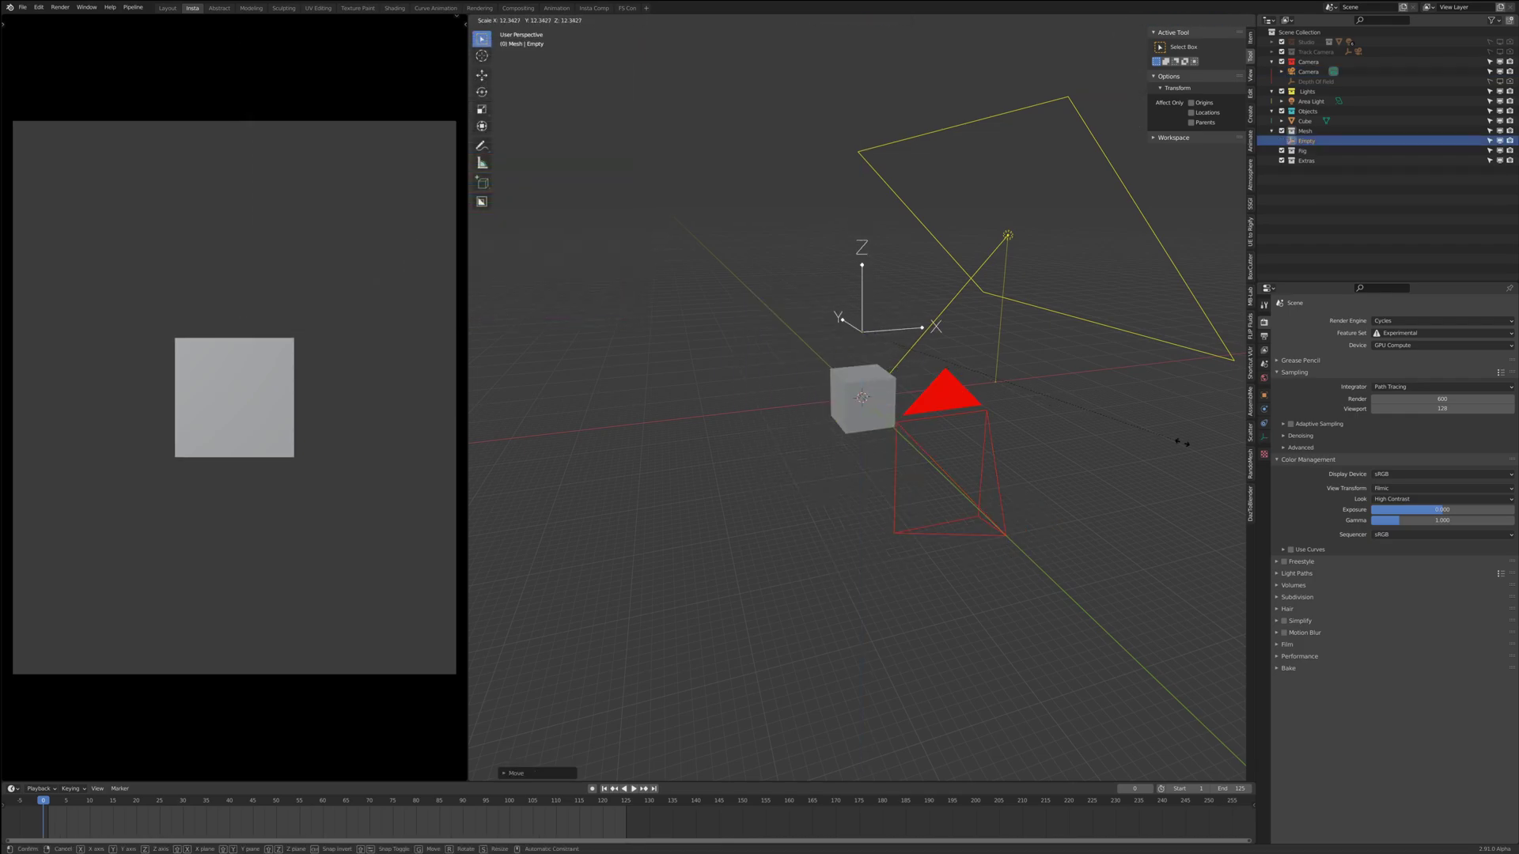
click(1092, 387)
click(1071, 419)
key(x)
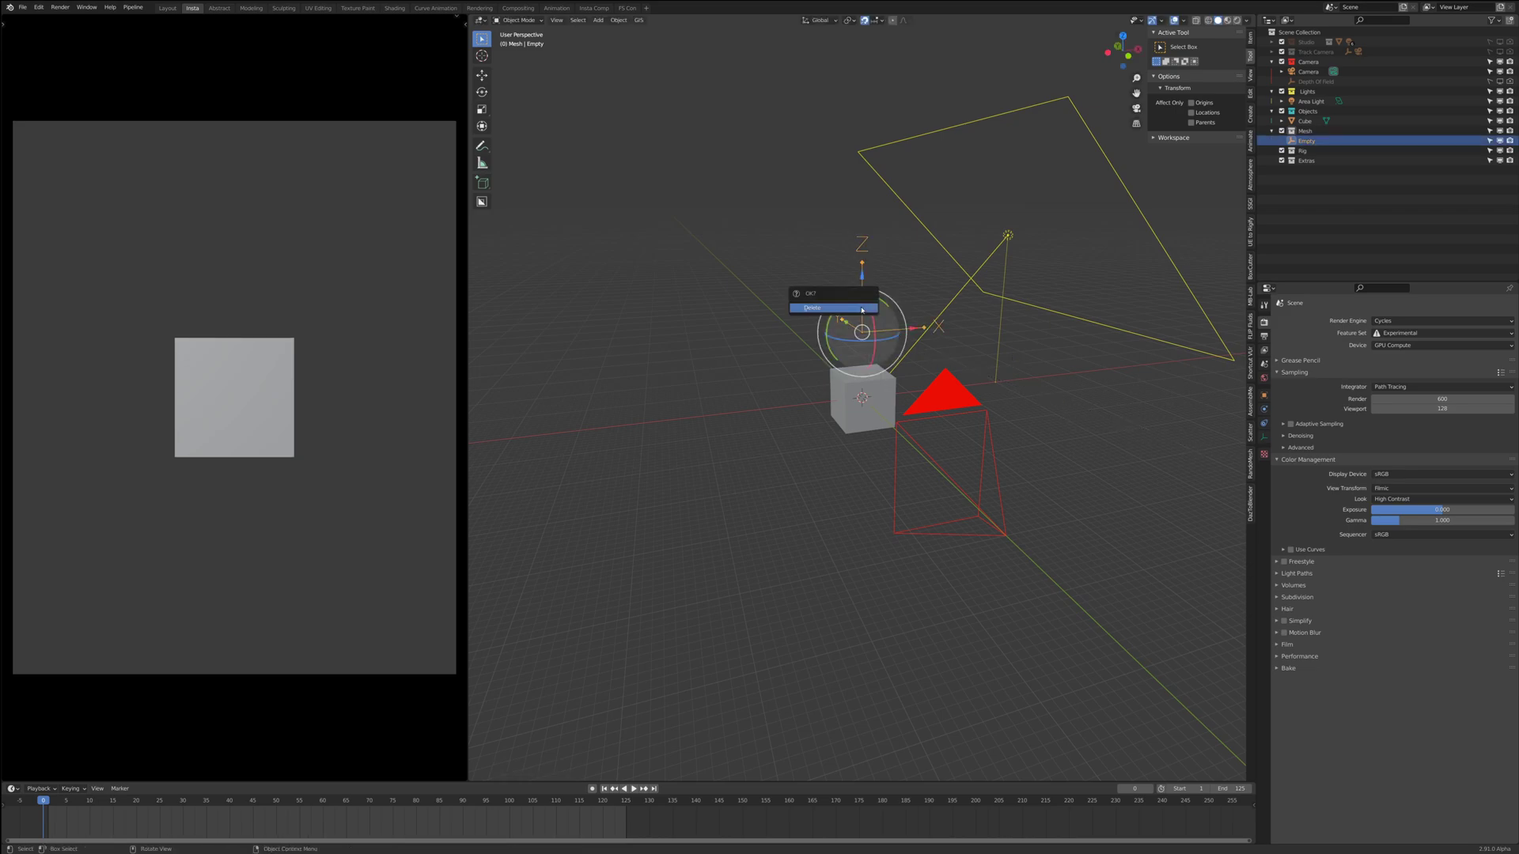
click(873, 310)
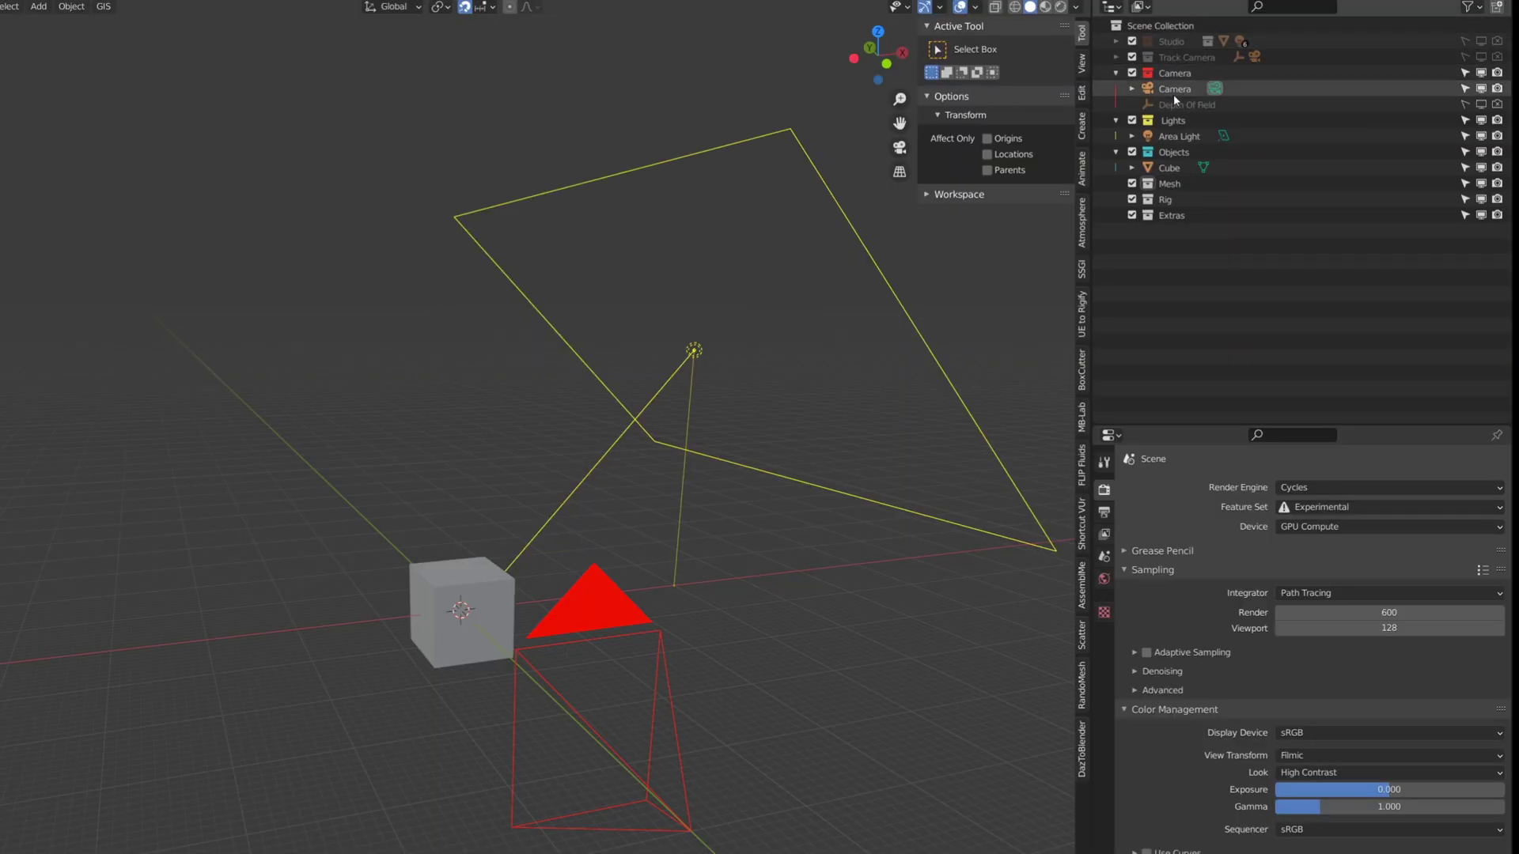
Duplicate the Camera four times in place, leaving Camera.001 selected
click(1174, 92)
key(shift+d)
key(Escape)
key(shift+d)
key(Escape)
key(shift+d)
key(Escape)
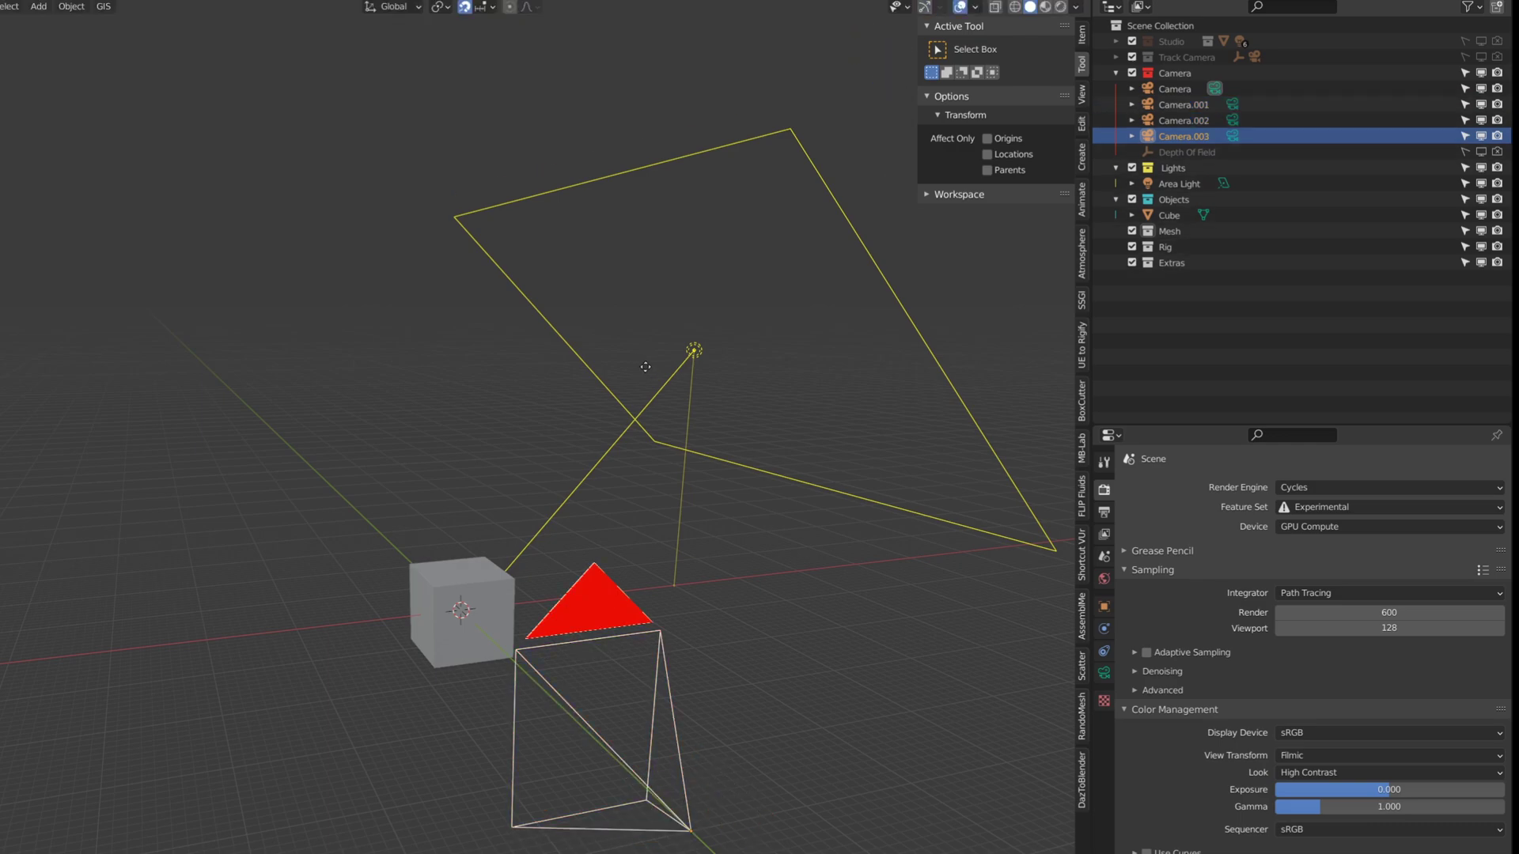
key(shift+d)
key(Escape)
key(g)
key(Escape)
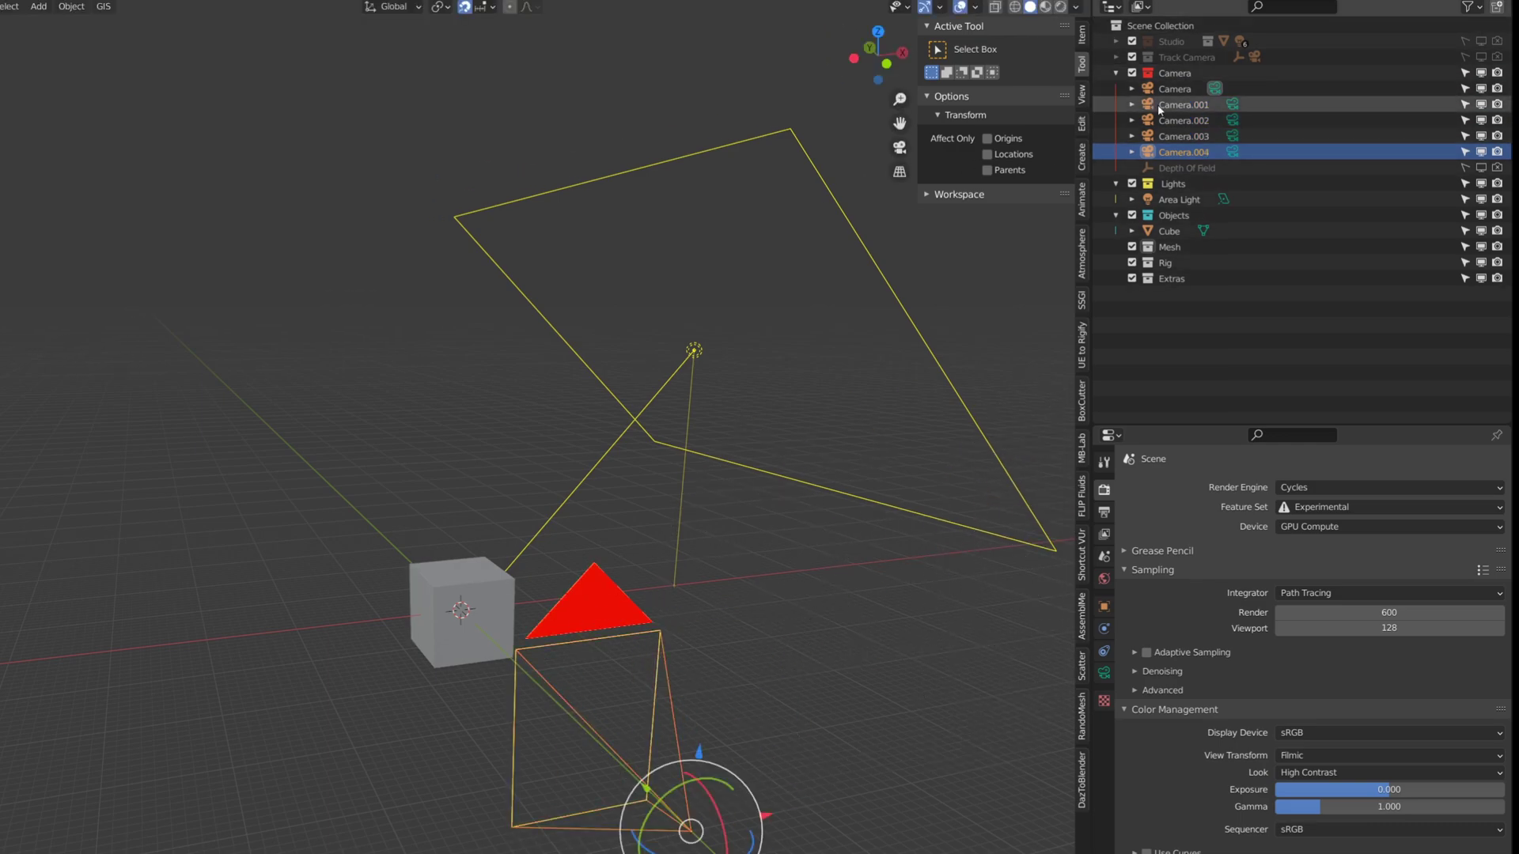
click(1157, 104)
Duplicate the Area Light and move the Area Light.007 copy higher above the original
click(1174, 184)
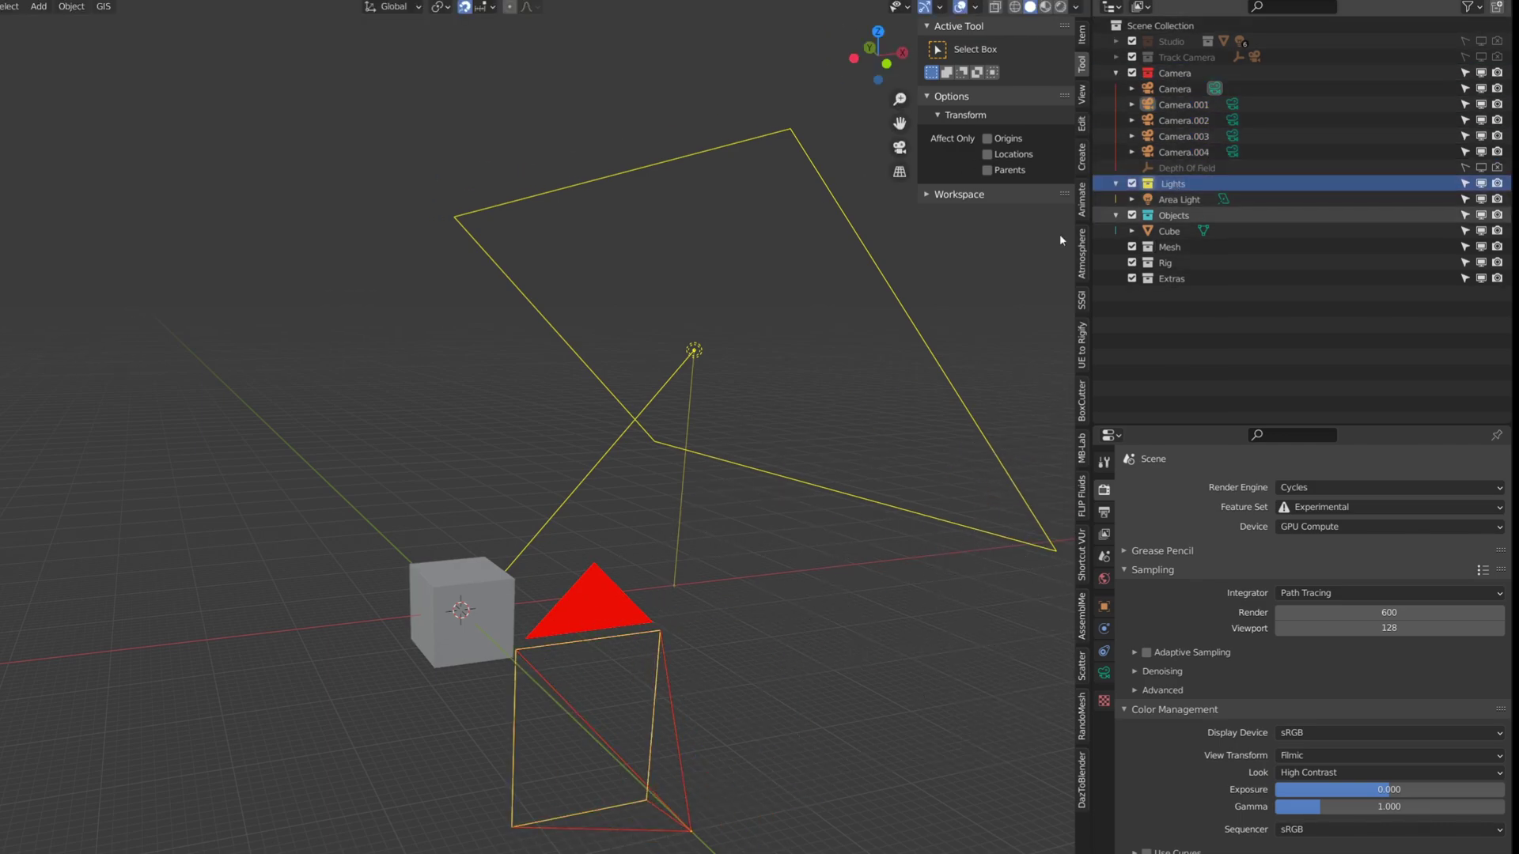
click(695, 350)
key(shift+d)
key(Escape)
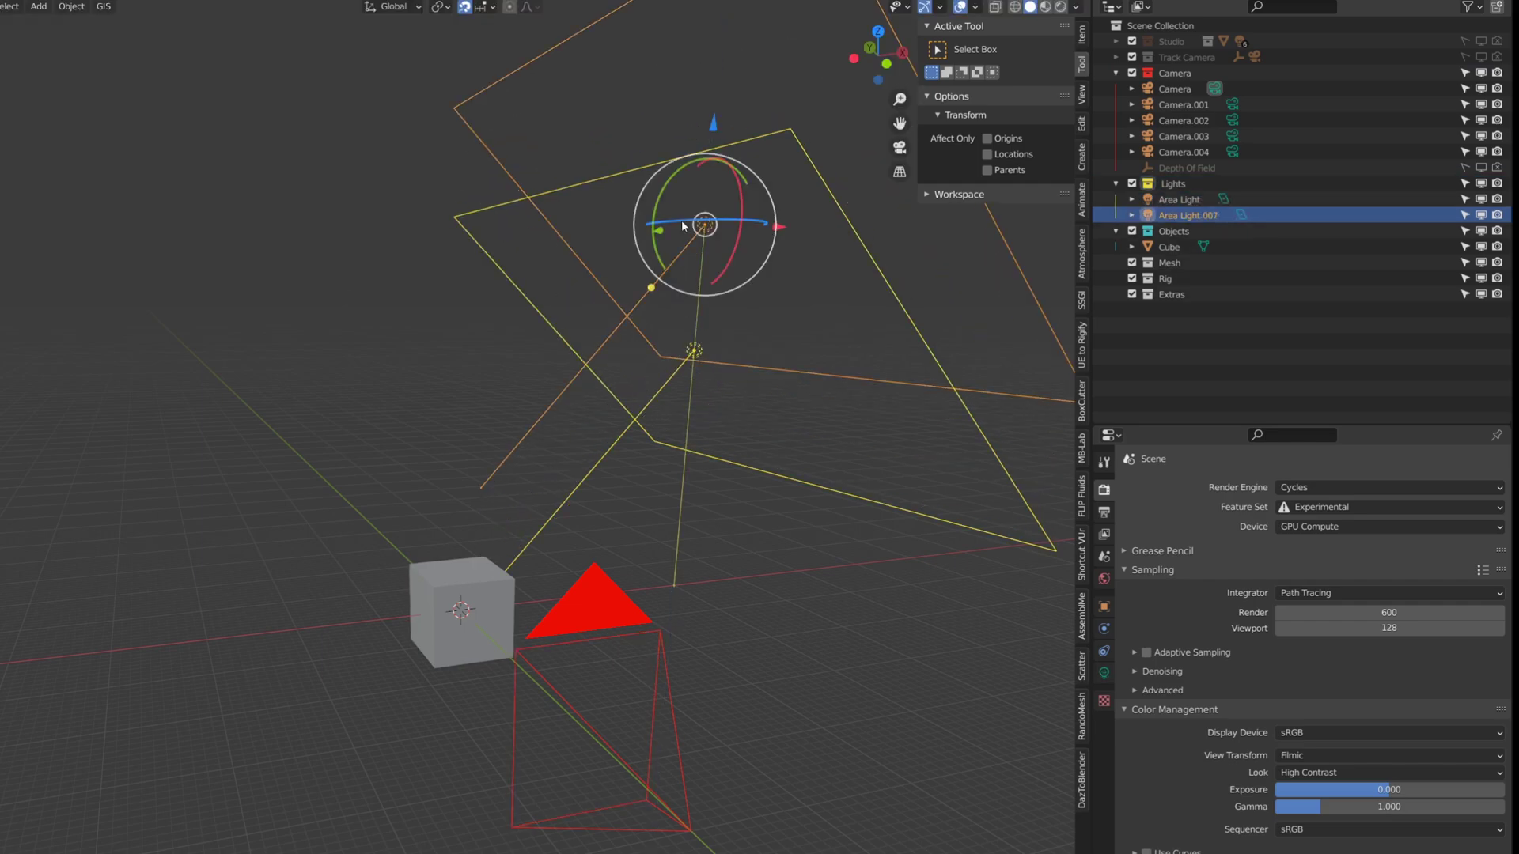
key(g)
middle_drag(602, 506, 655, 561)
click(492, 576)
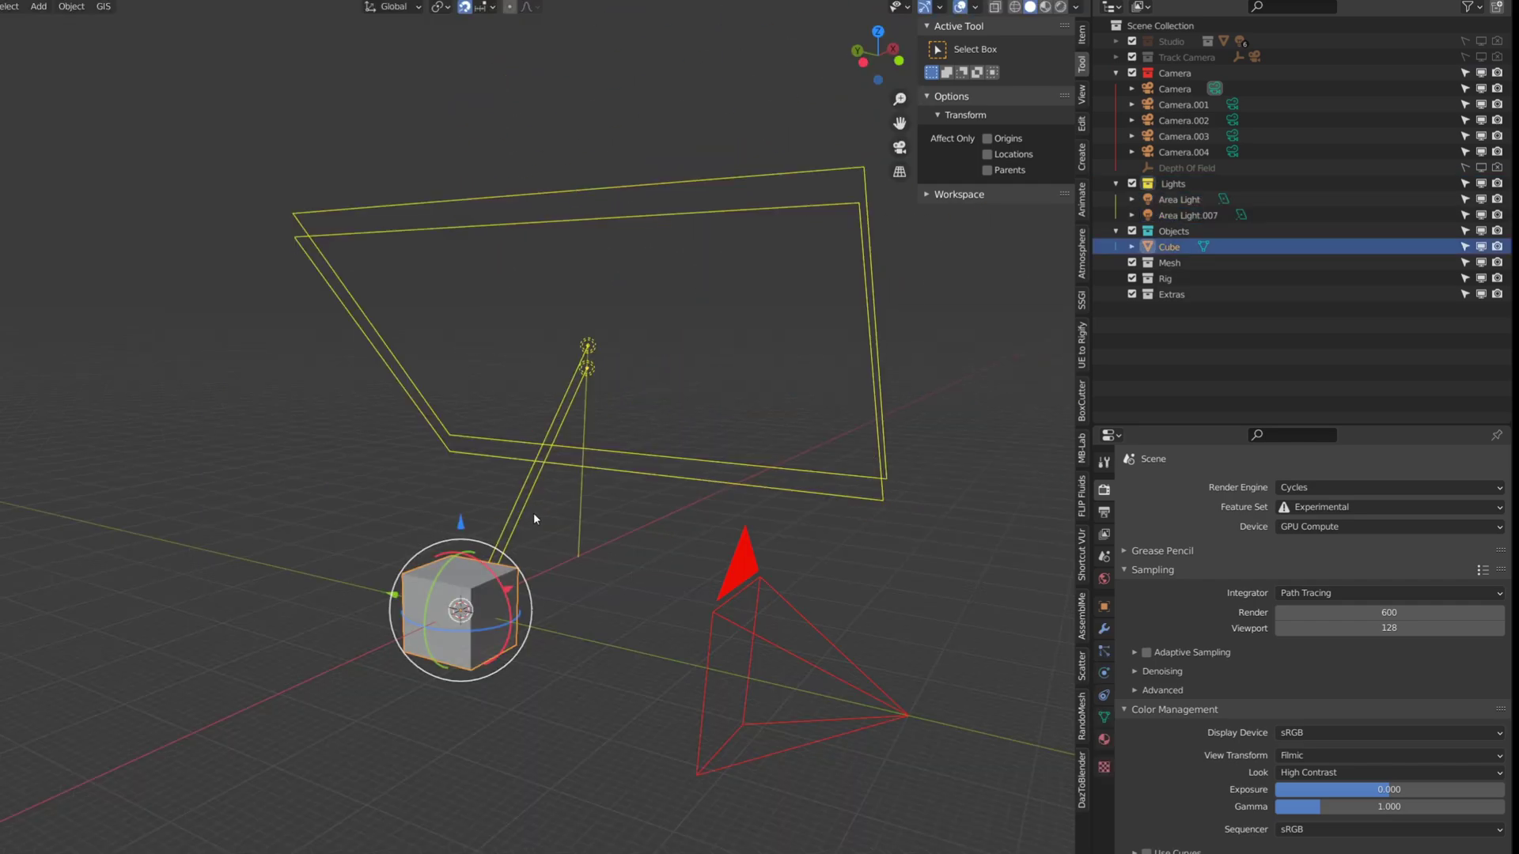
middle_drag(533, 513, 475, 493)
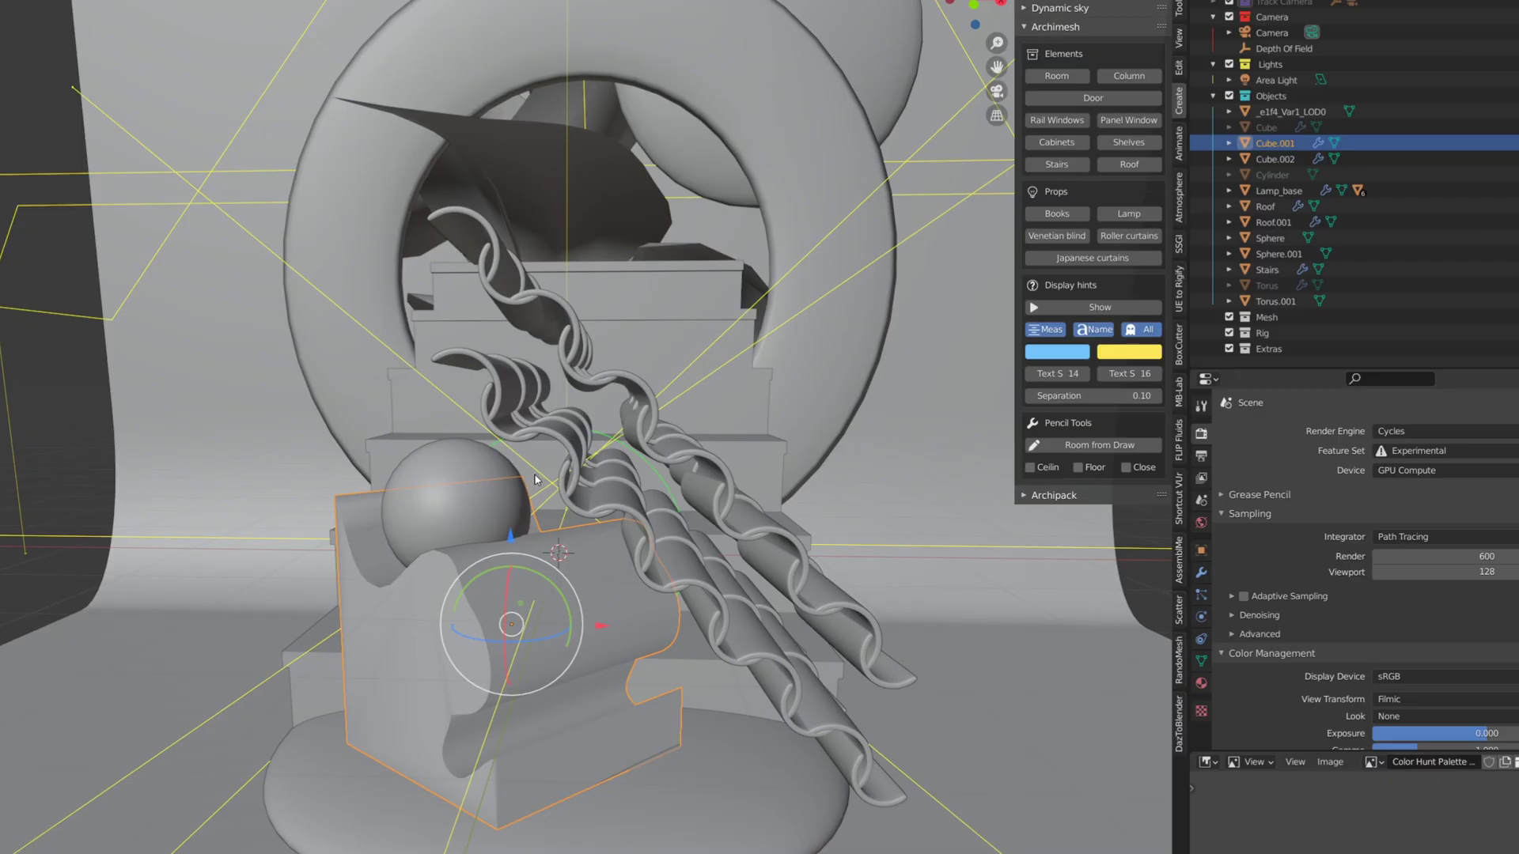
click(558, 628)
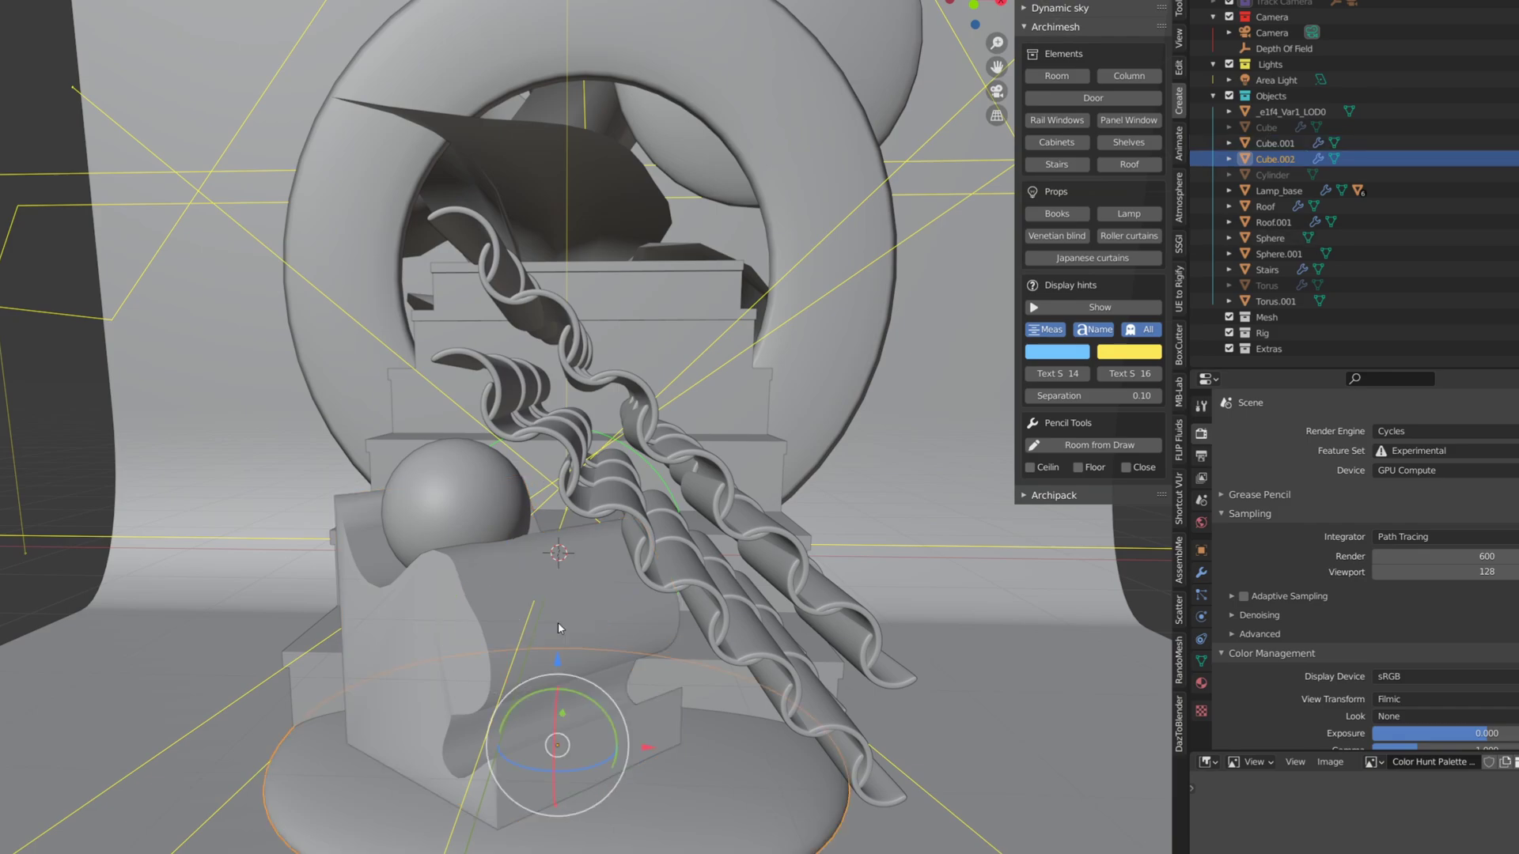
click(495, 738)
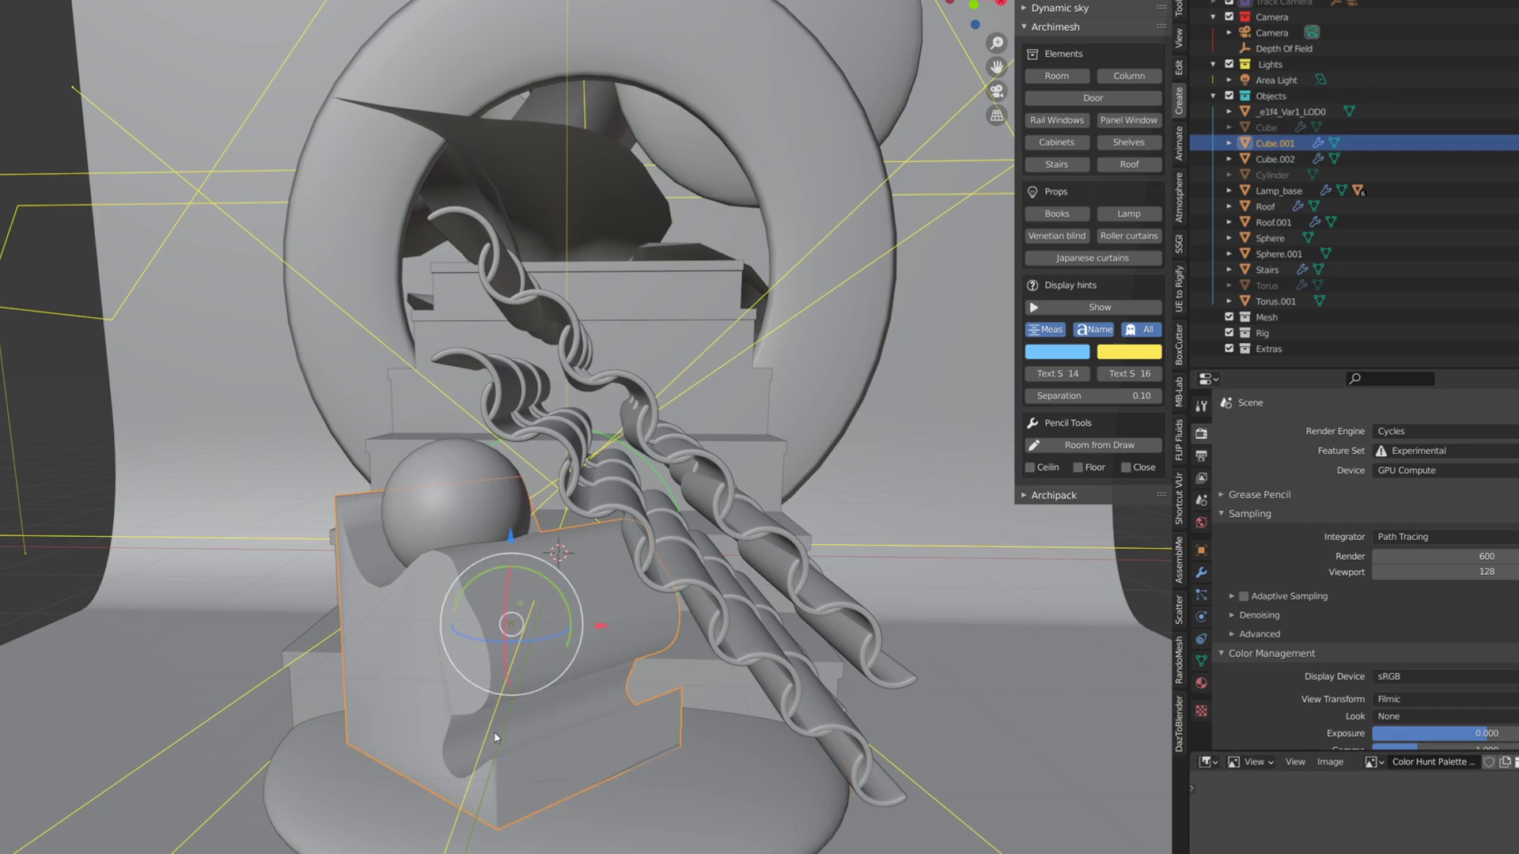
key(Tab)
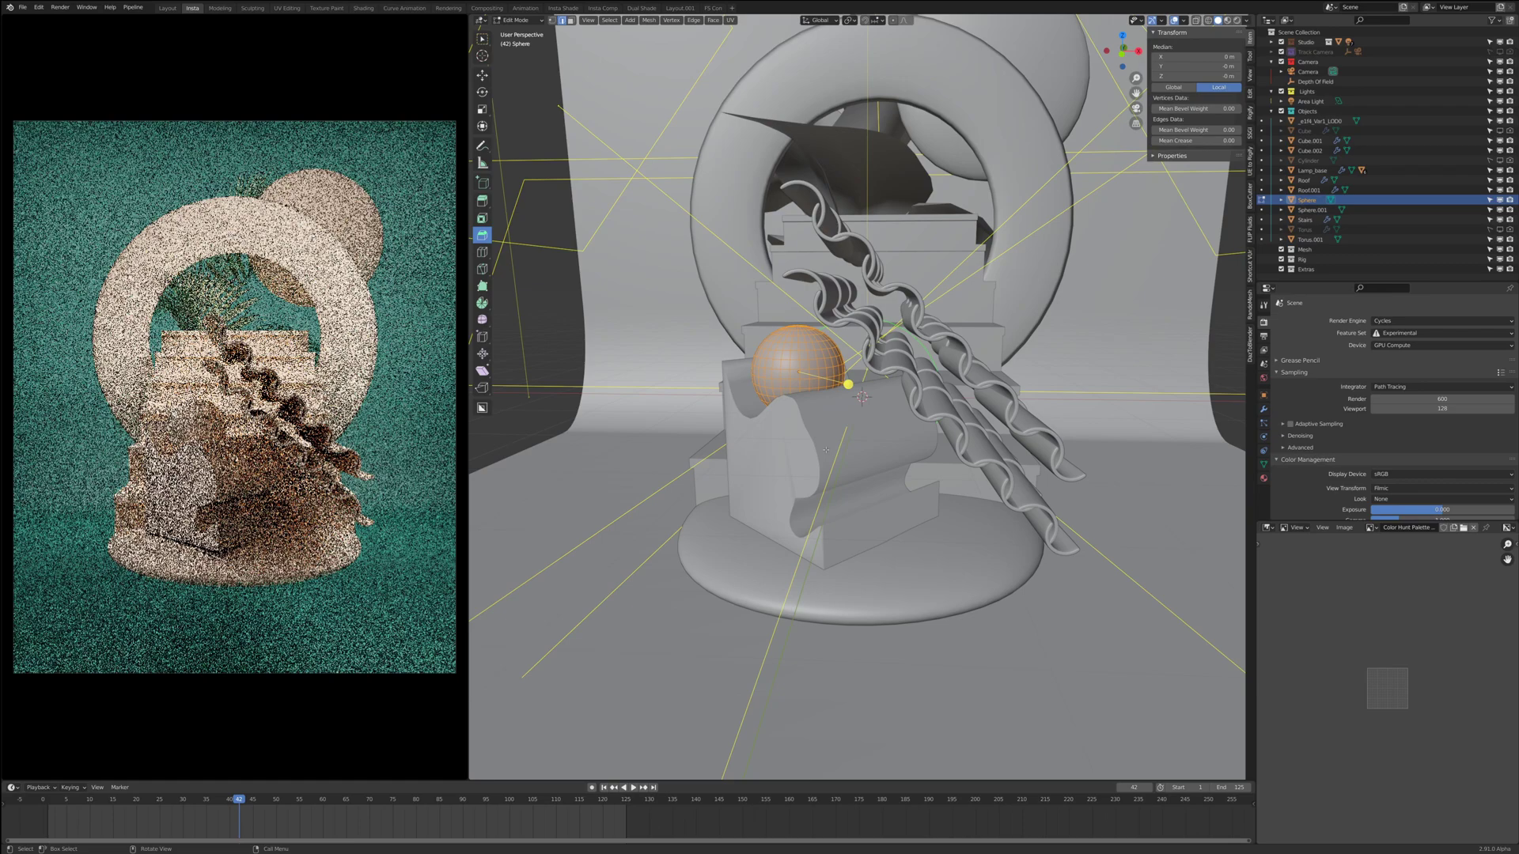
key(Tab)
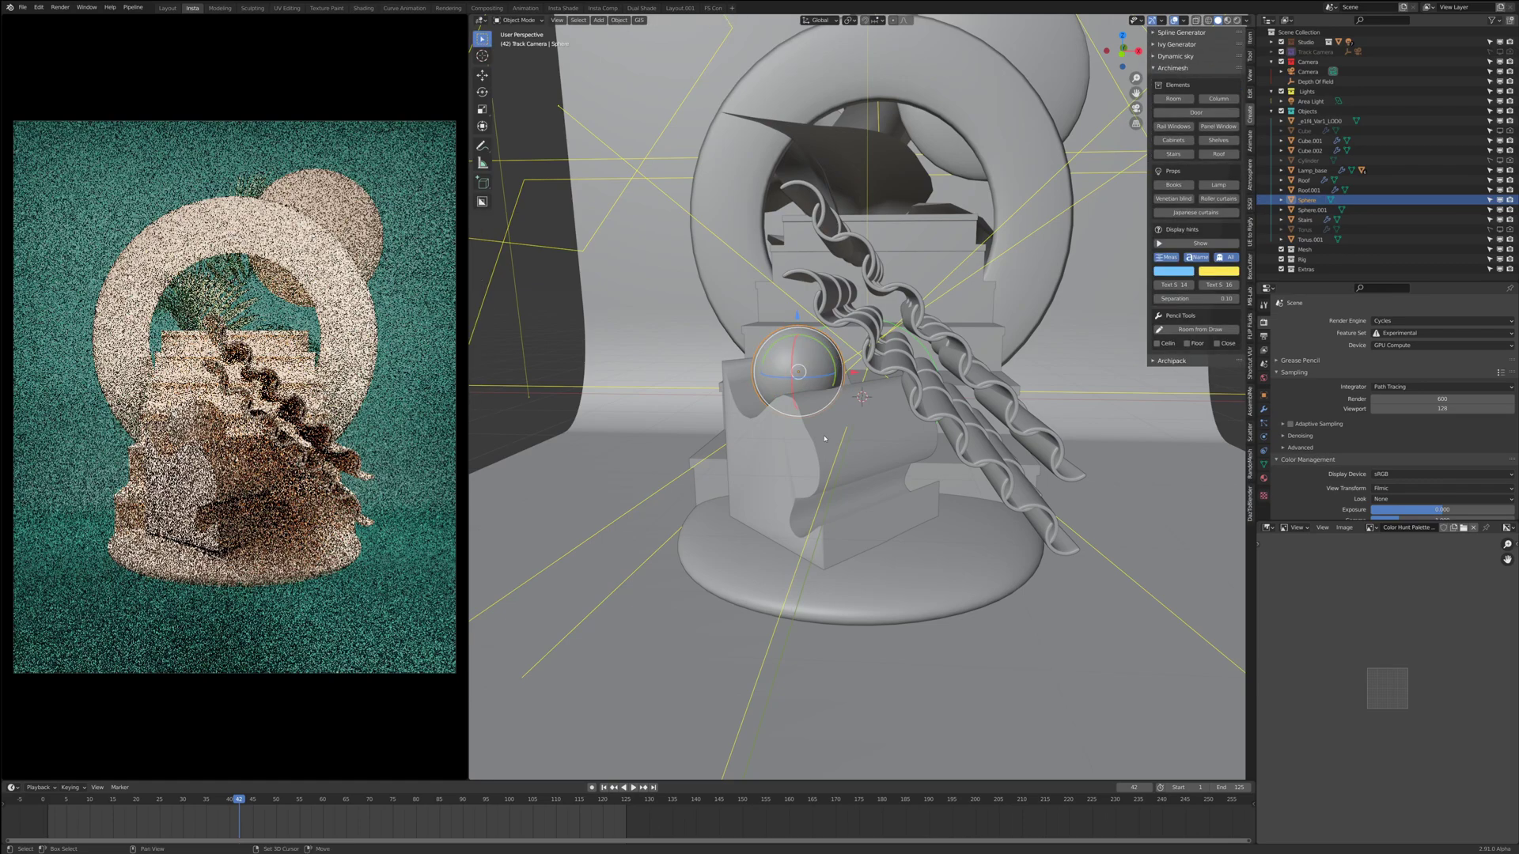
Add Cube.001 and Roof to the Sphere selection and enter multi-object Edit Mode
shift+click(825, 438)
shift+click(940, 402)
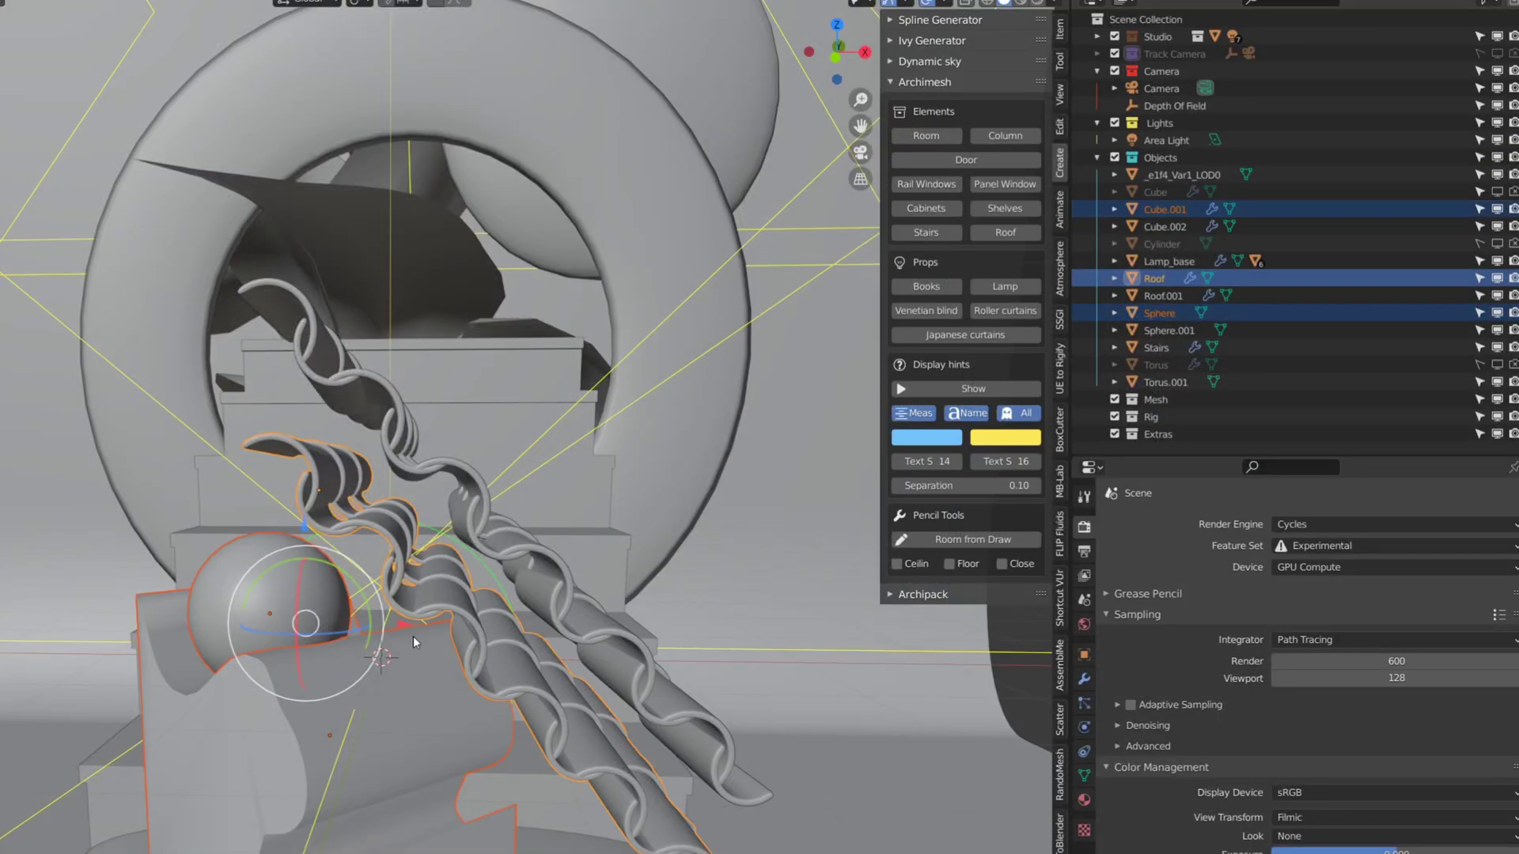
key(Tab)
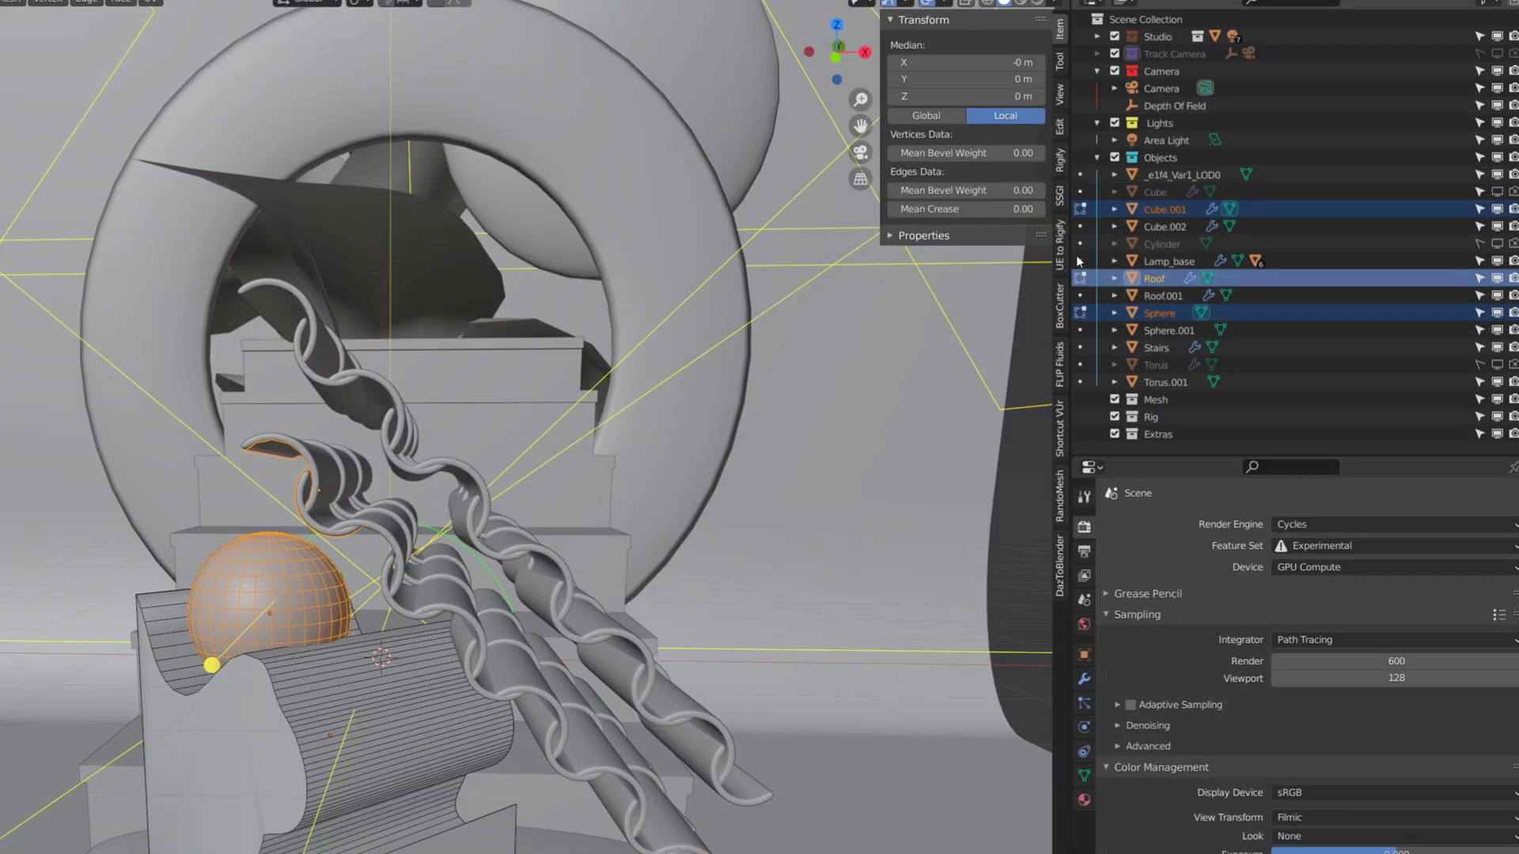